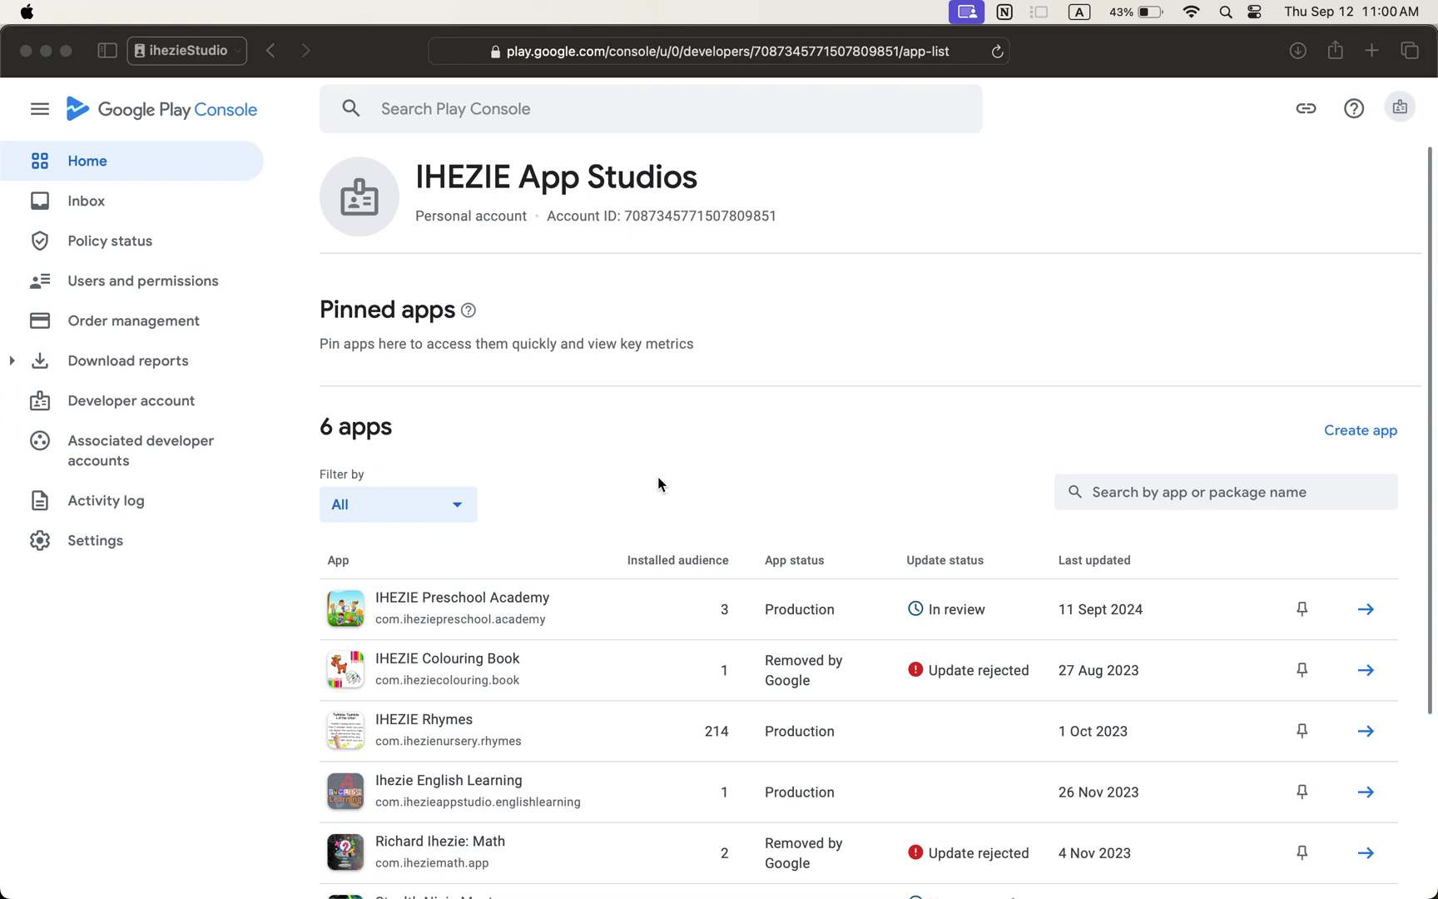
click(506, 588)
click(506, 584)
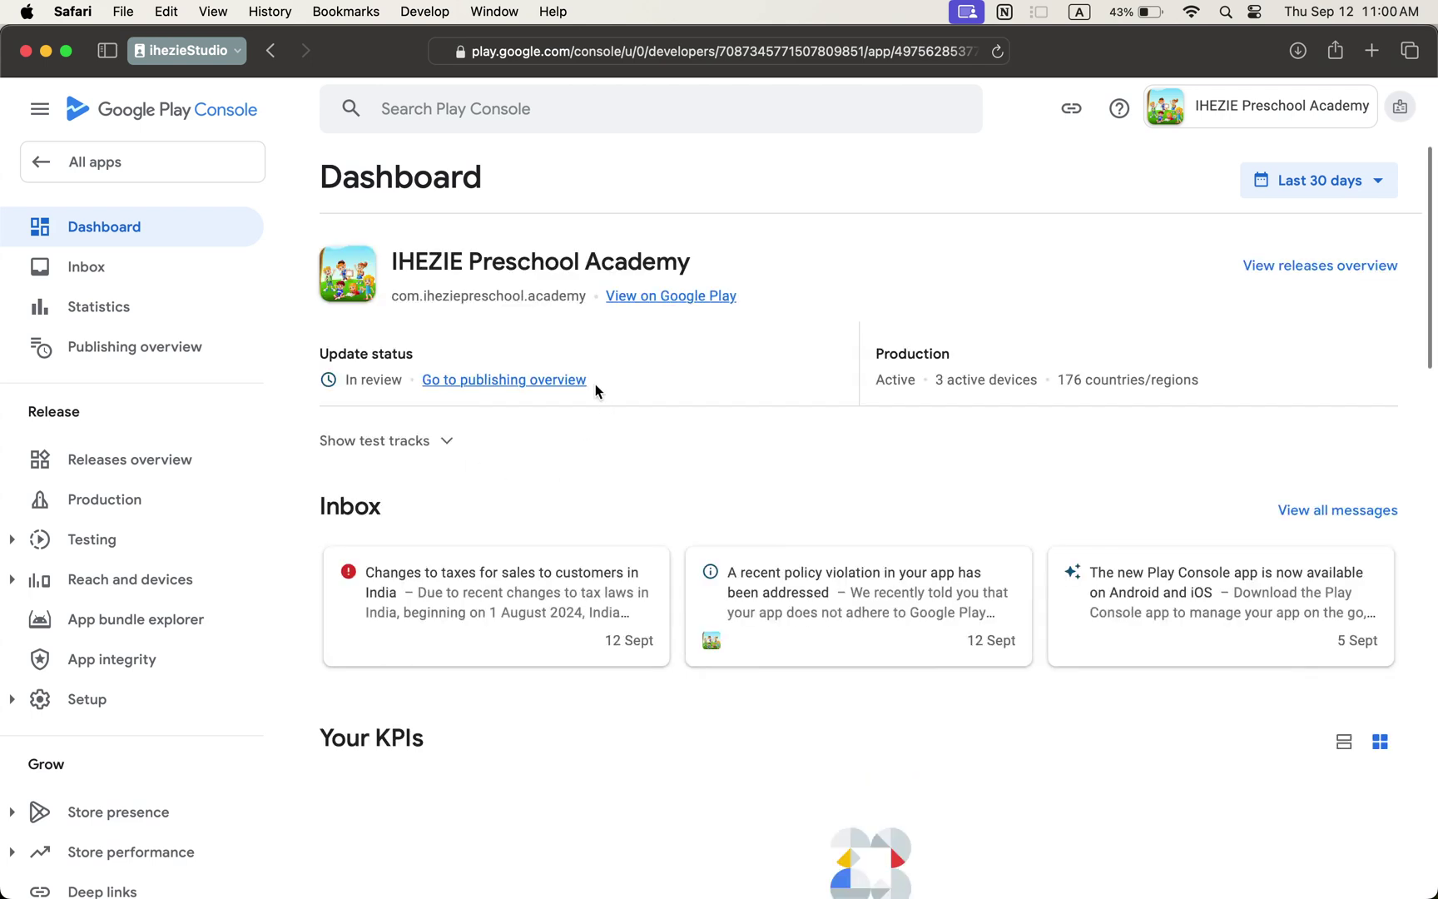
click(89, 169)
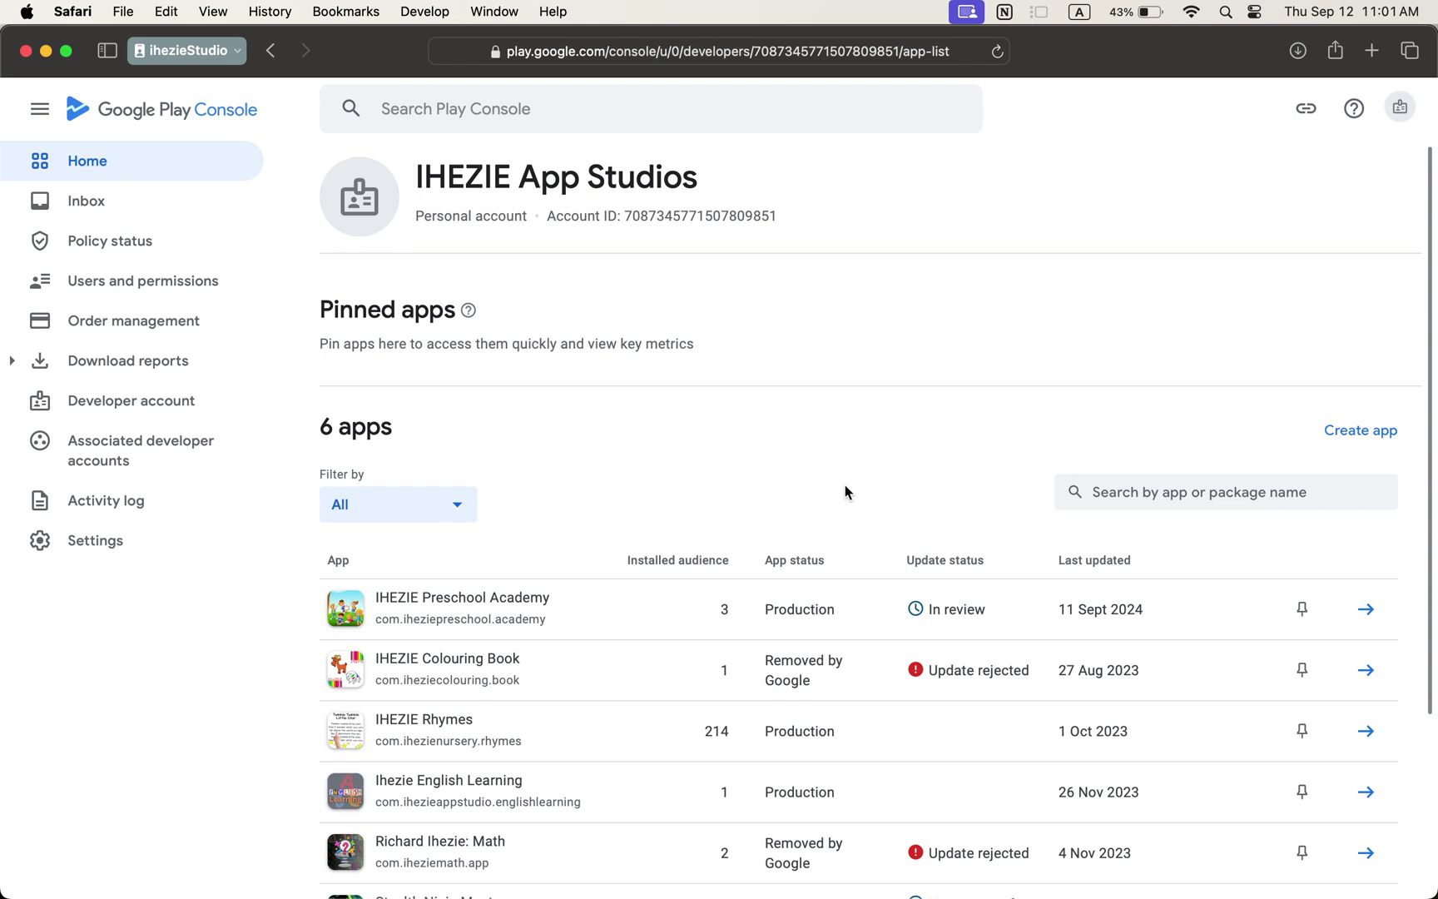
scroll(845, 492, down, 3)
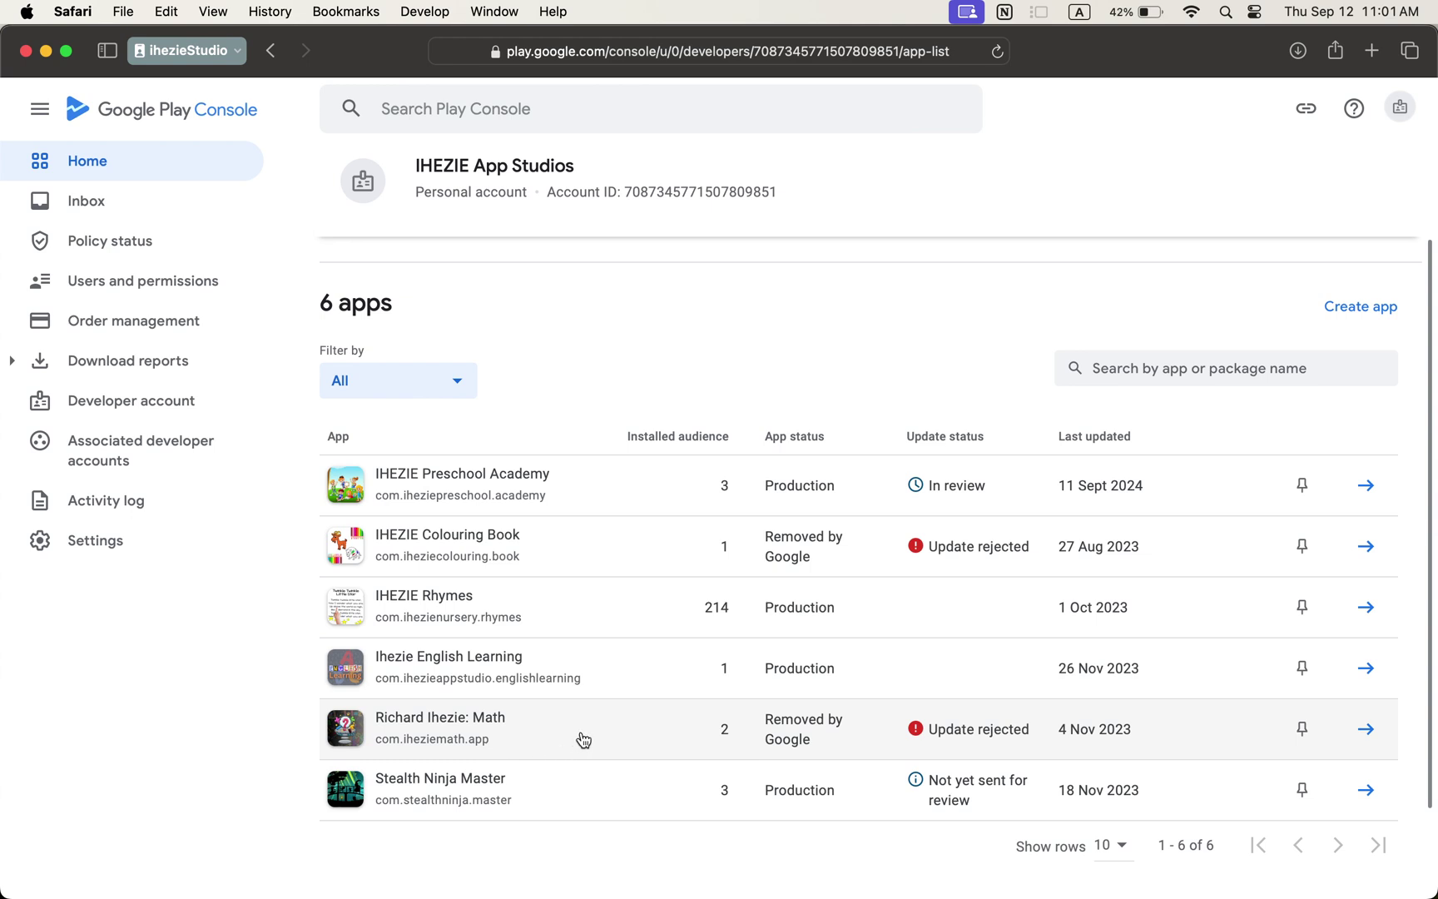
Open the Math app's dashboard from the app list.
click(502, 724)
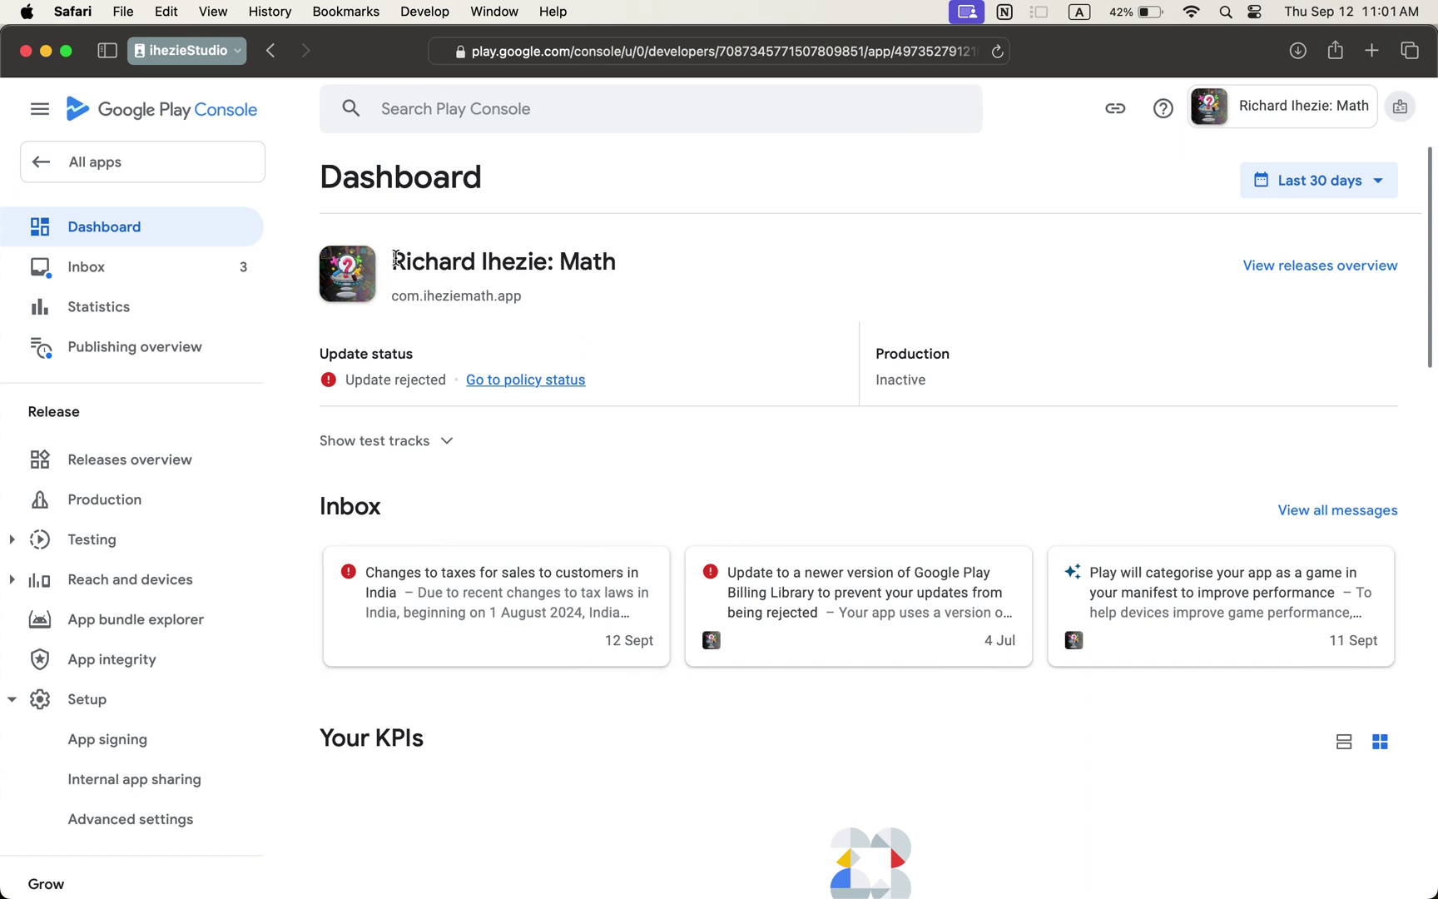
drag(395, 258, 664, 258)
click(688, 258)
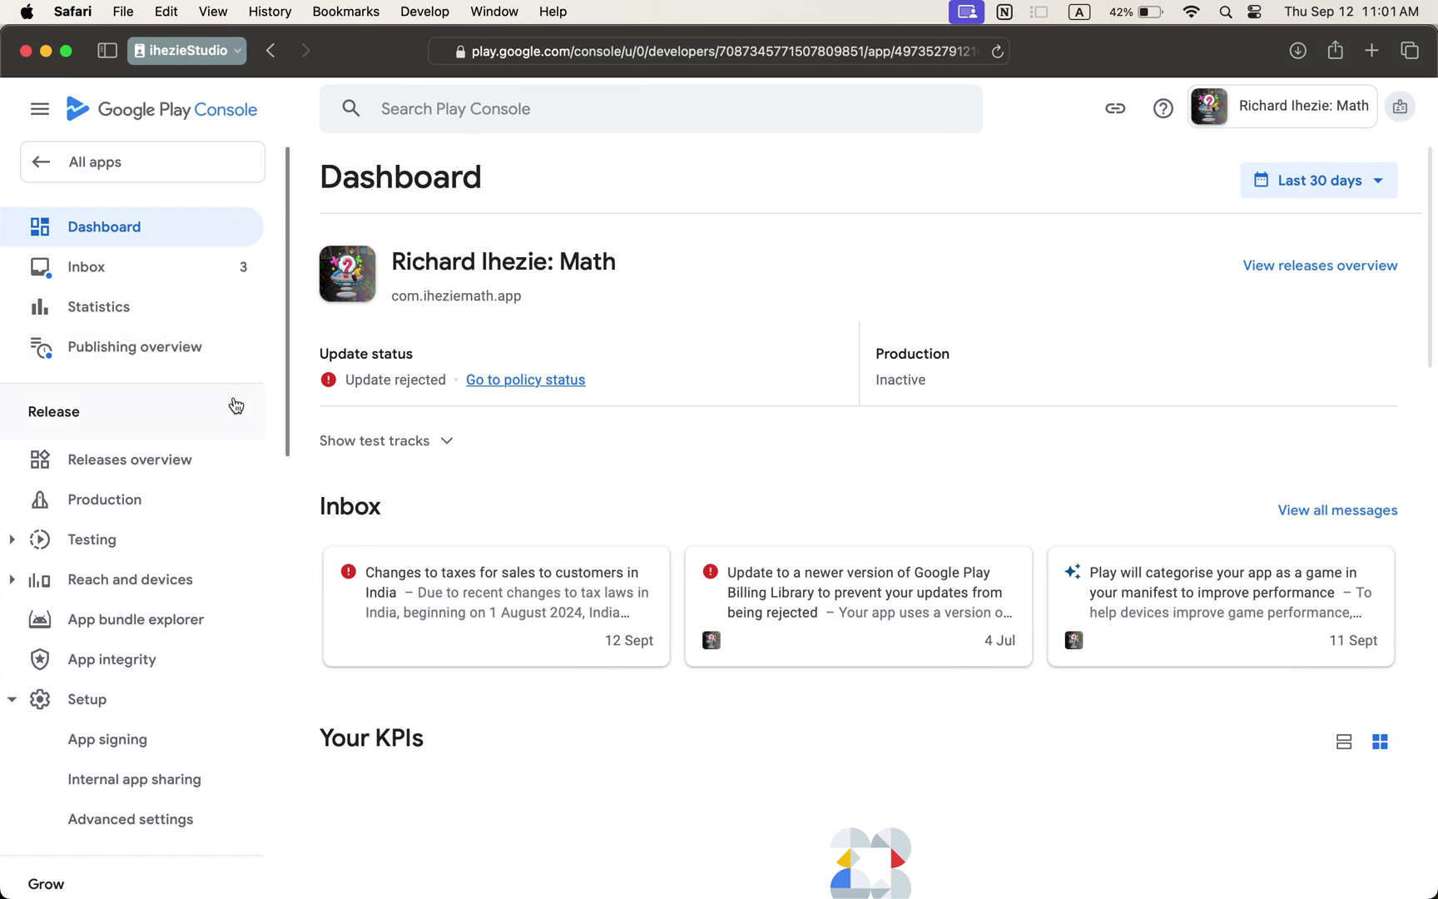
Scroll the sidebar and expand the Setup section.
scroll(97, 481, down, 5)
scroll(97, 481, down, 8)
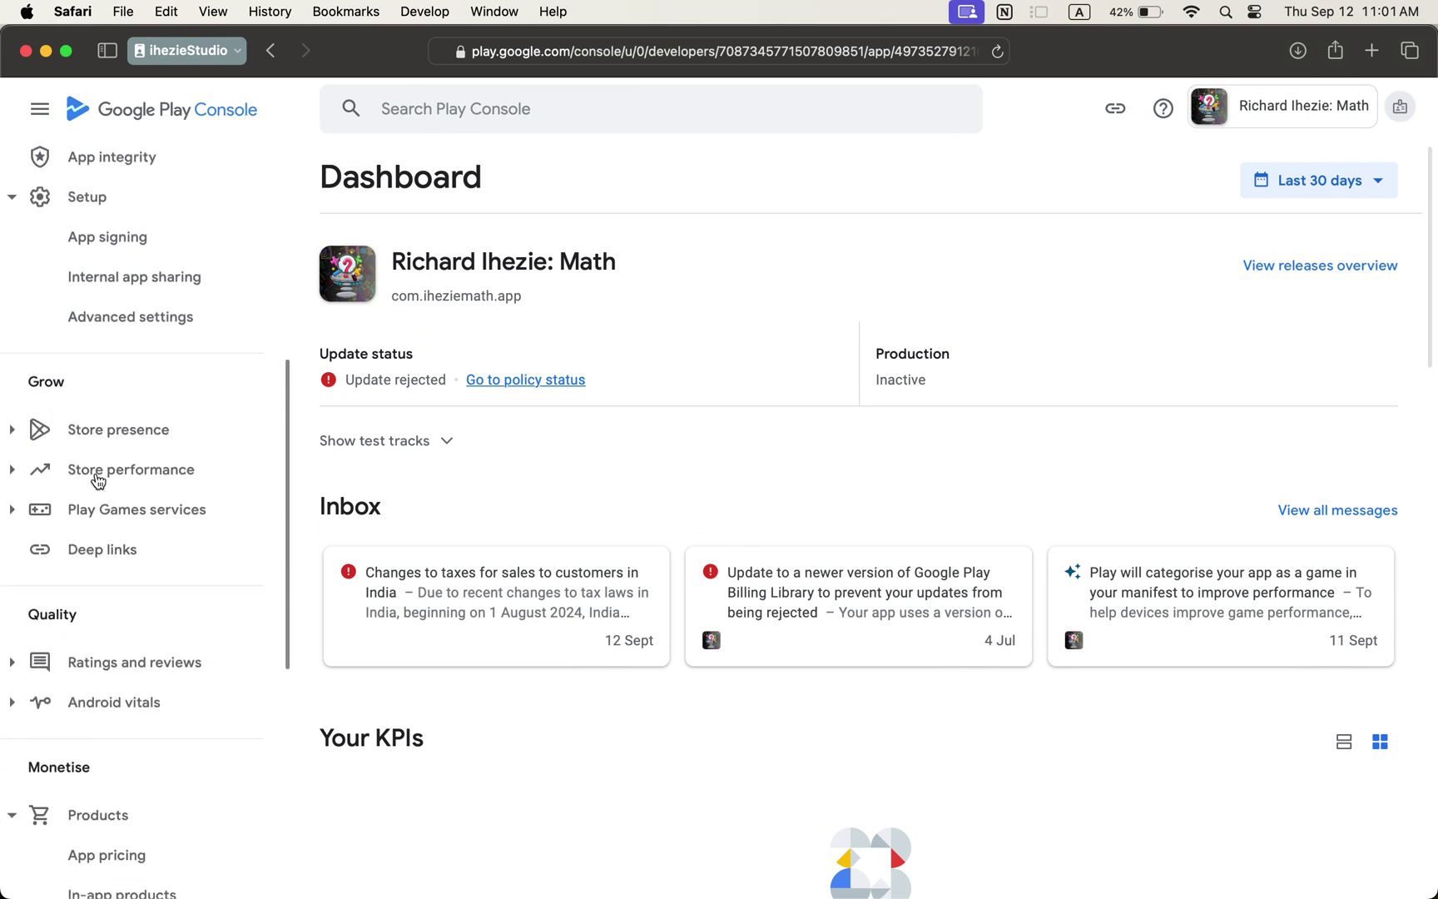
scroll(87, 574, up, 5)
scroll(86, 608, up, 10)
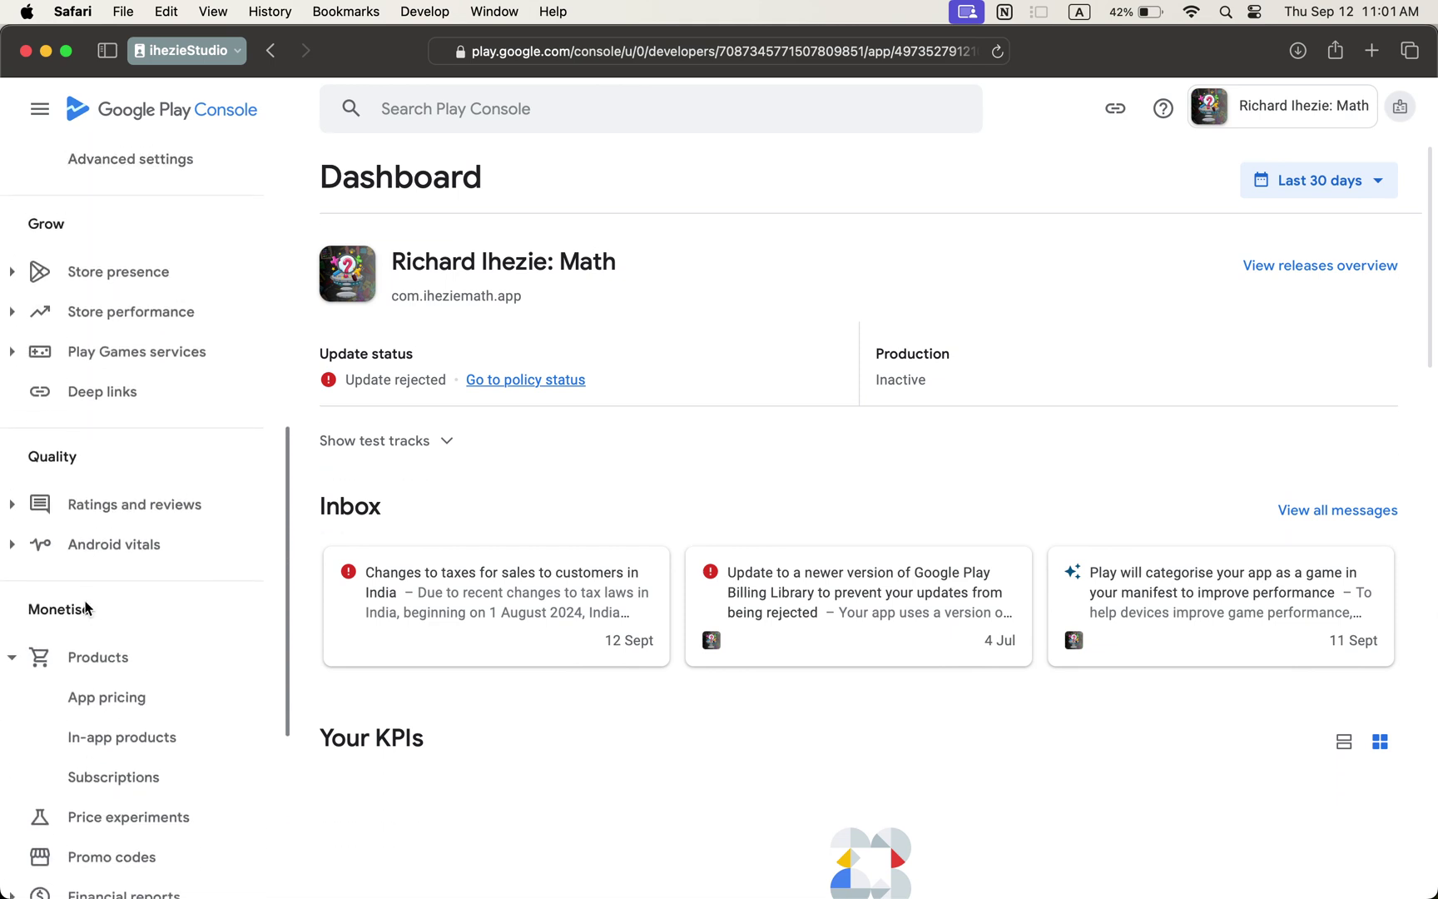
scroll(86, 610, up, 3)
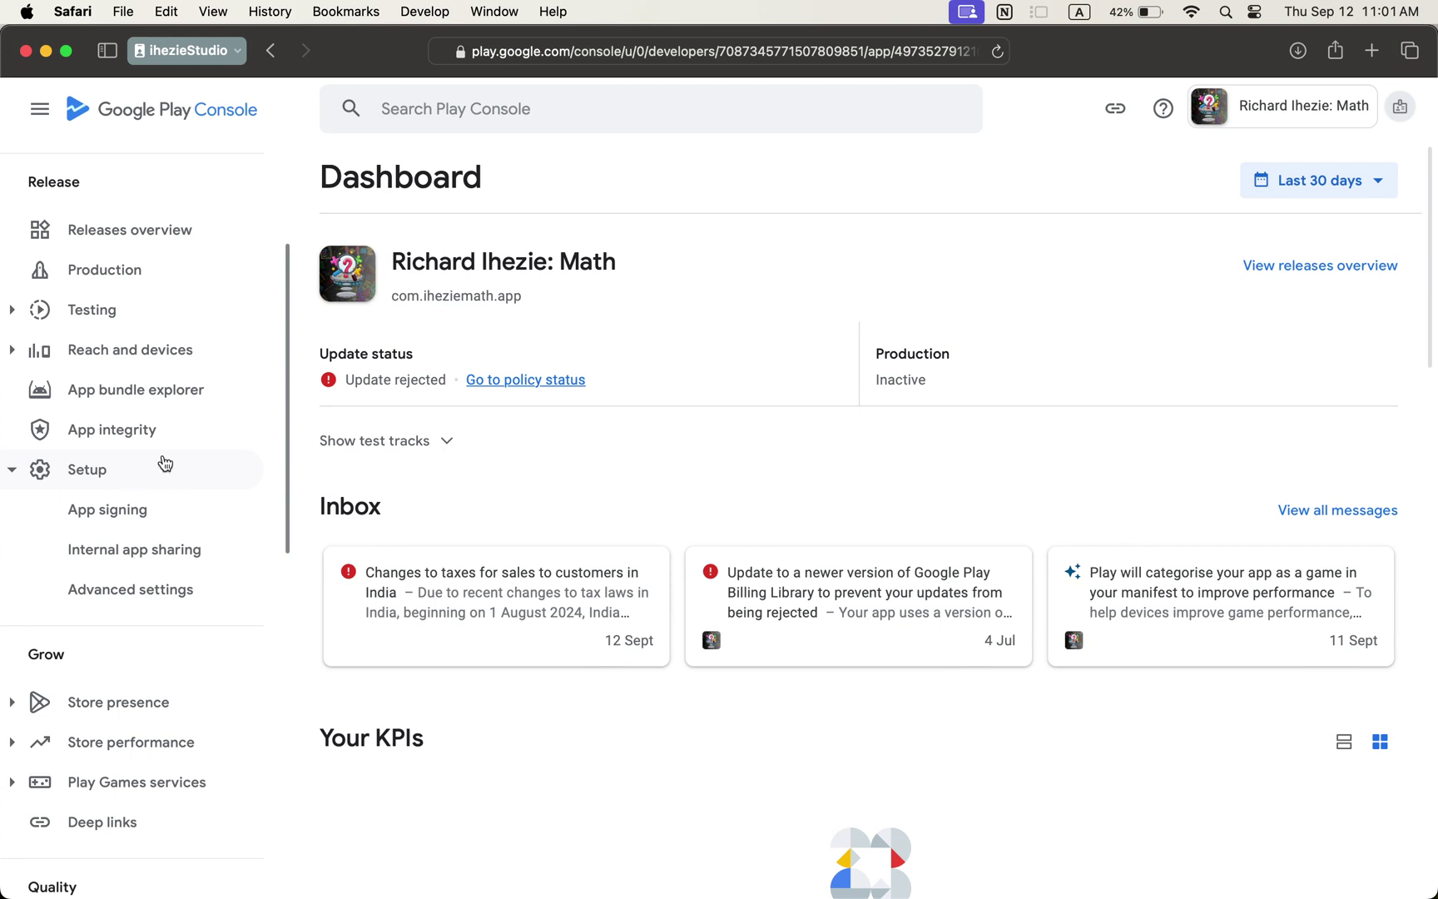
click(160, 464)
click(158, 469)
Go to Setup > App signing and scroll down to the Request upload key reset section.
click(107, 522)
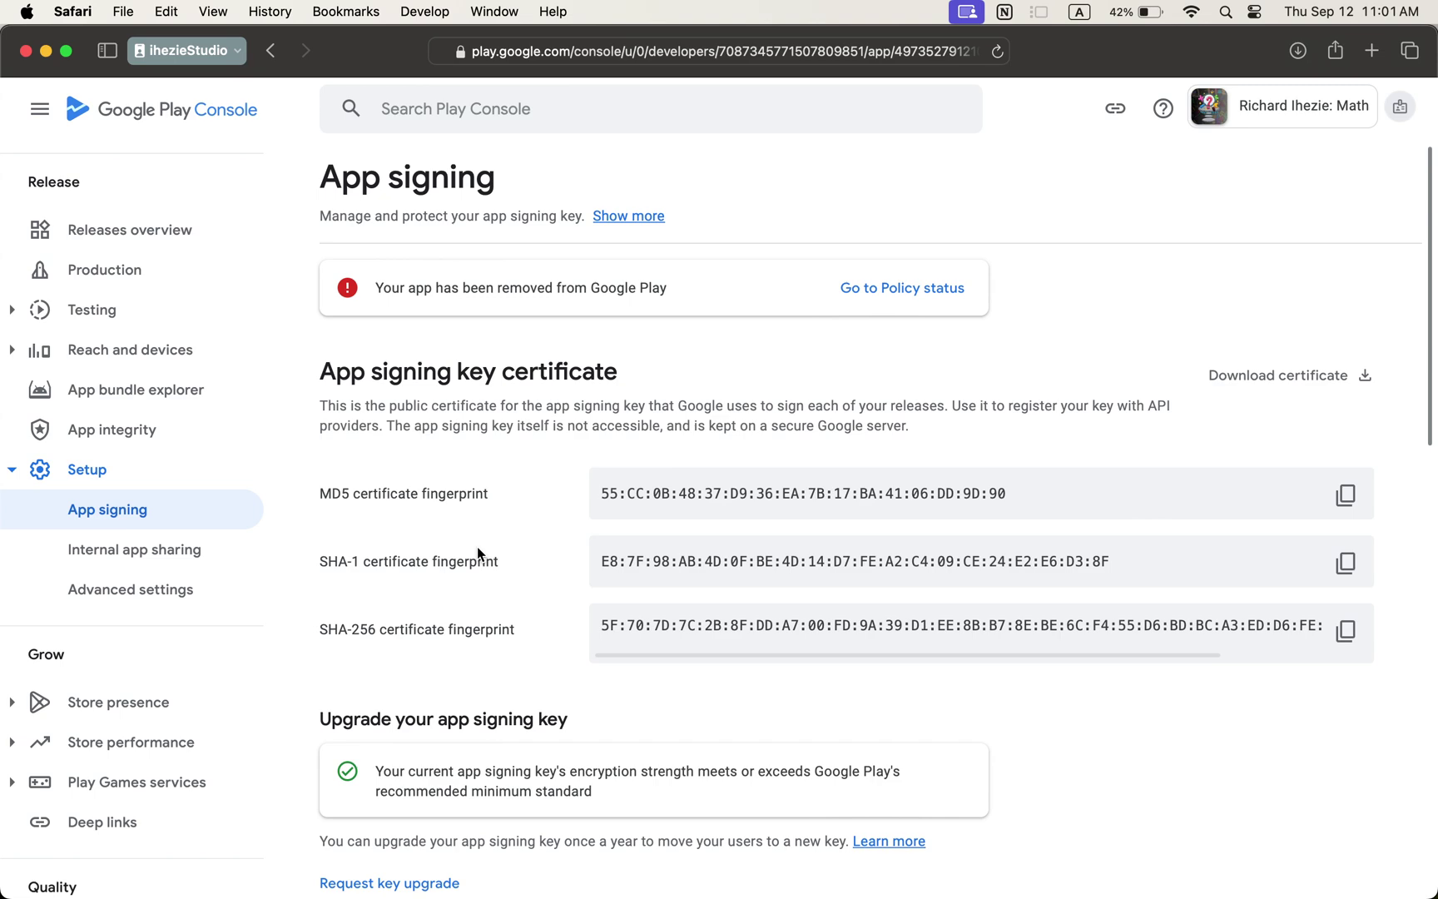
scroll(477, 552, down, 5)
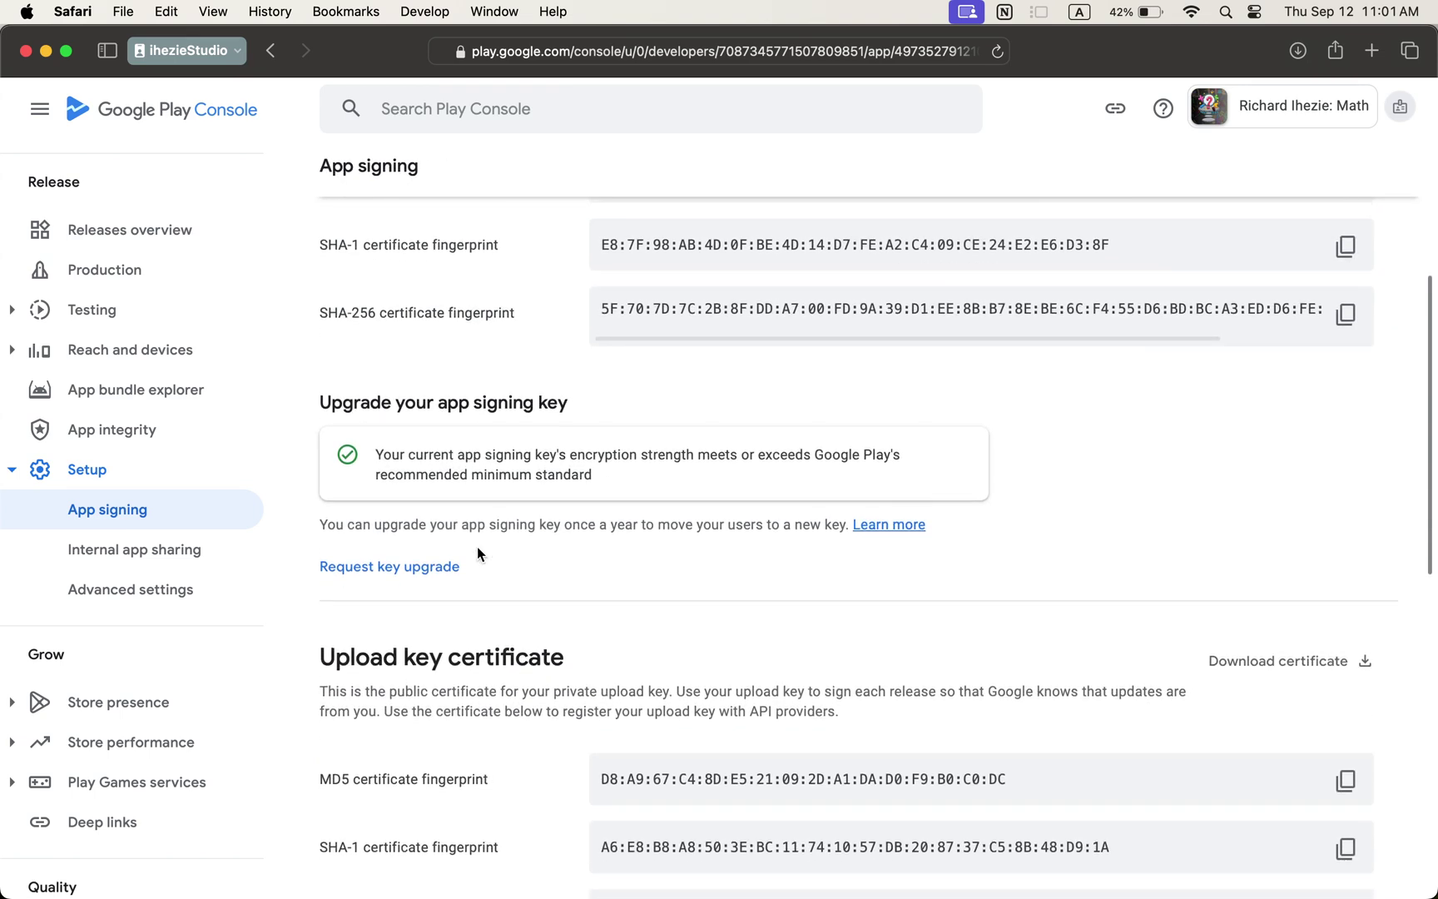
scroll(477, 553, down, 1)
scroll(477, 553, down, 1)
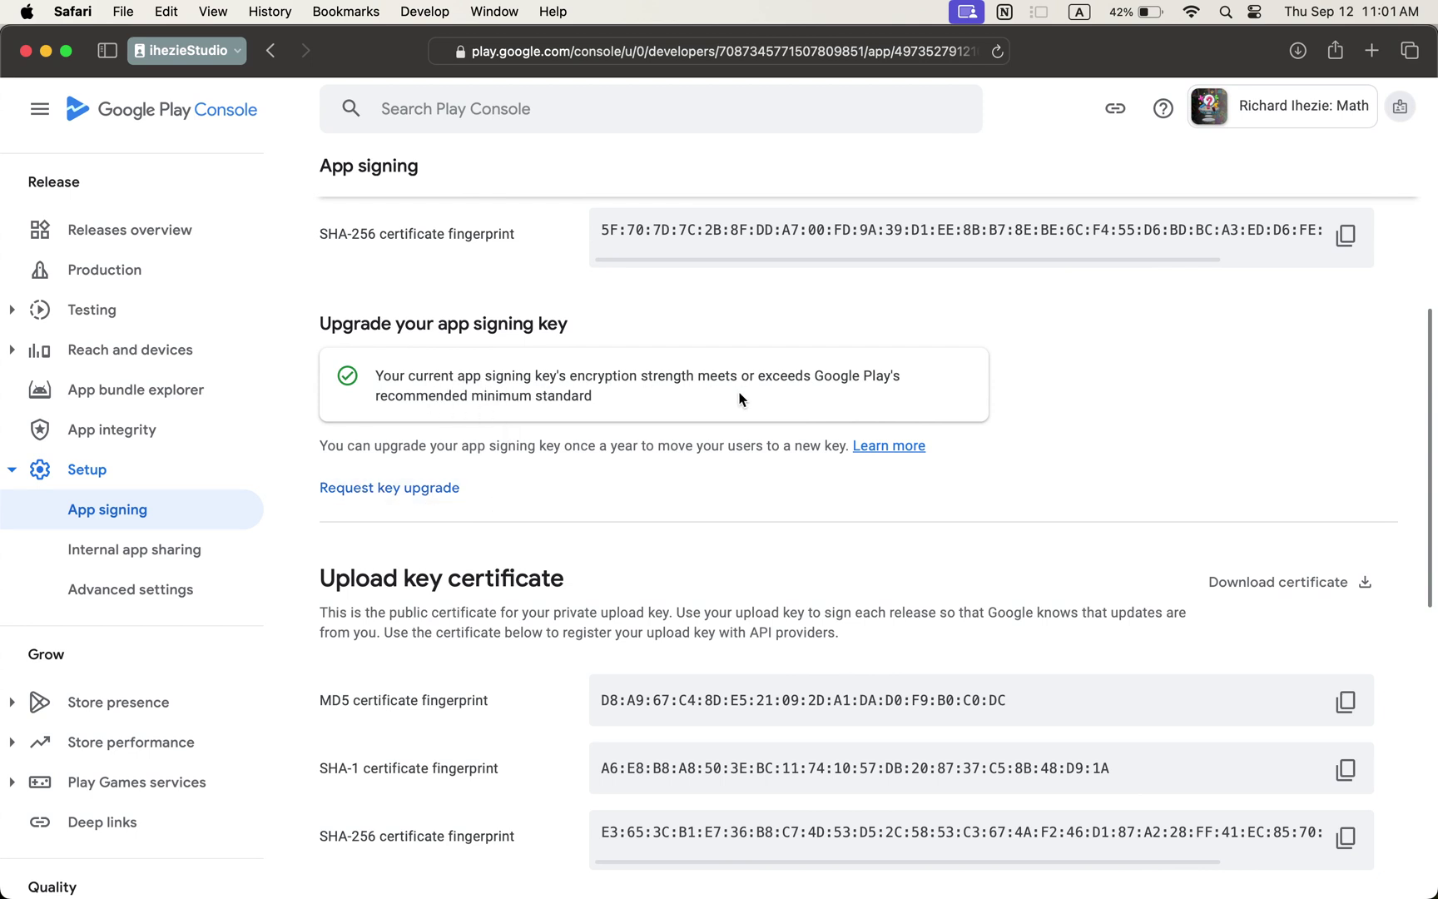
scroll(740, 399, down, 2)
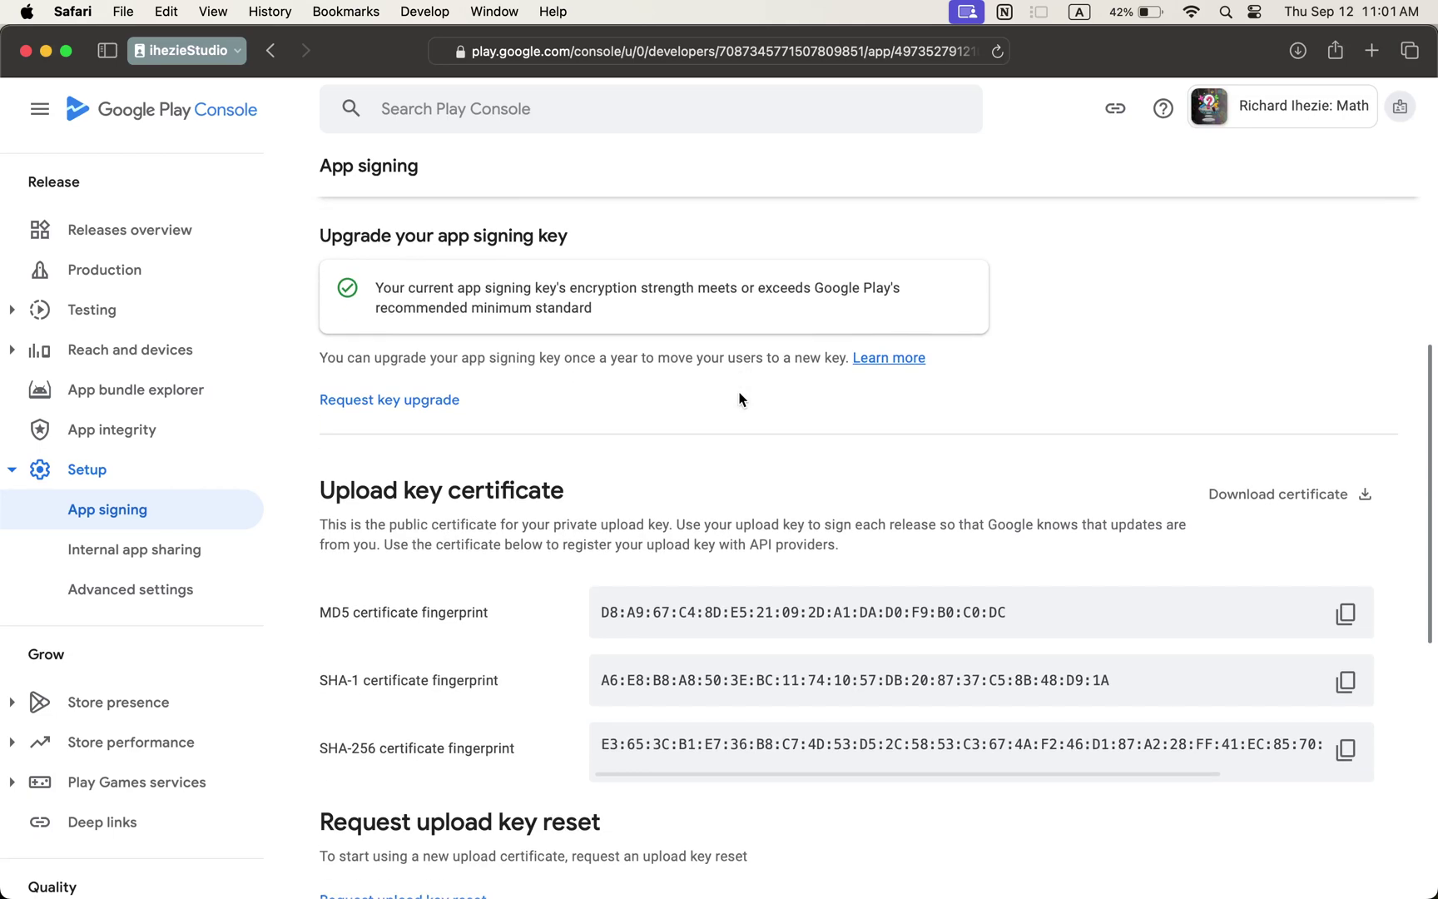
scroll(739, 399, down, 5)
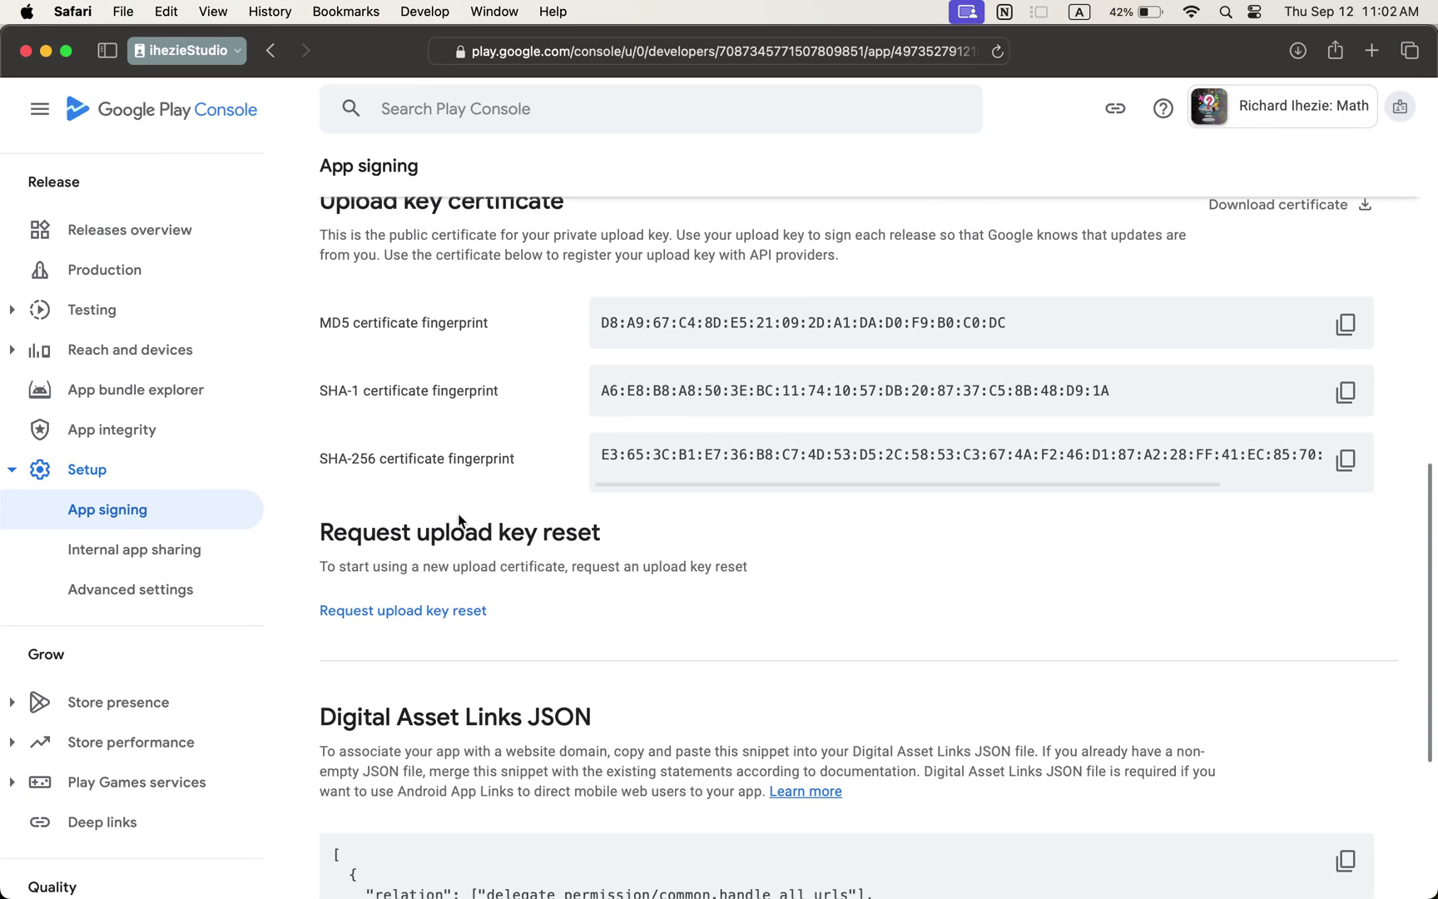
drag(420, 529, 612, 550)
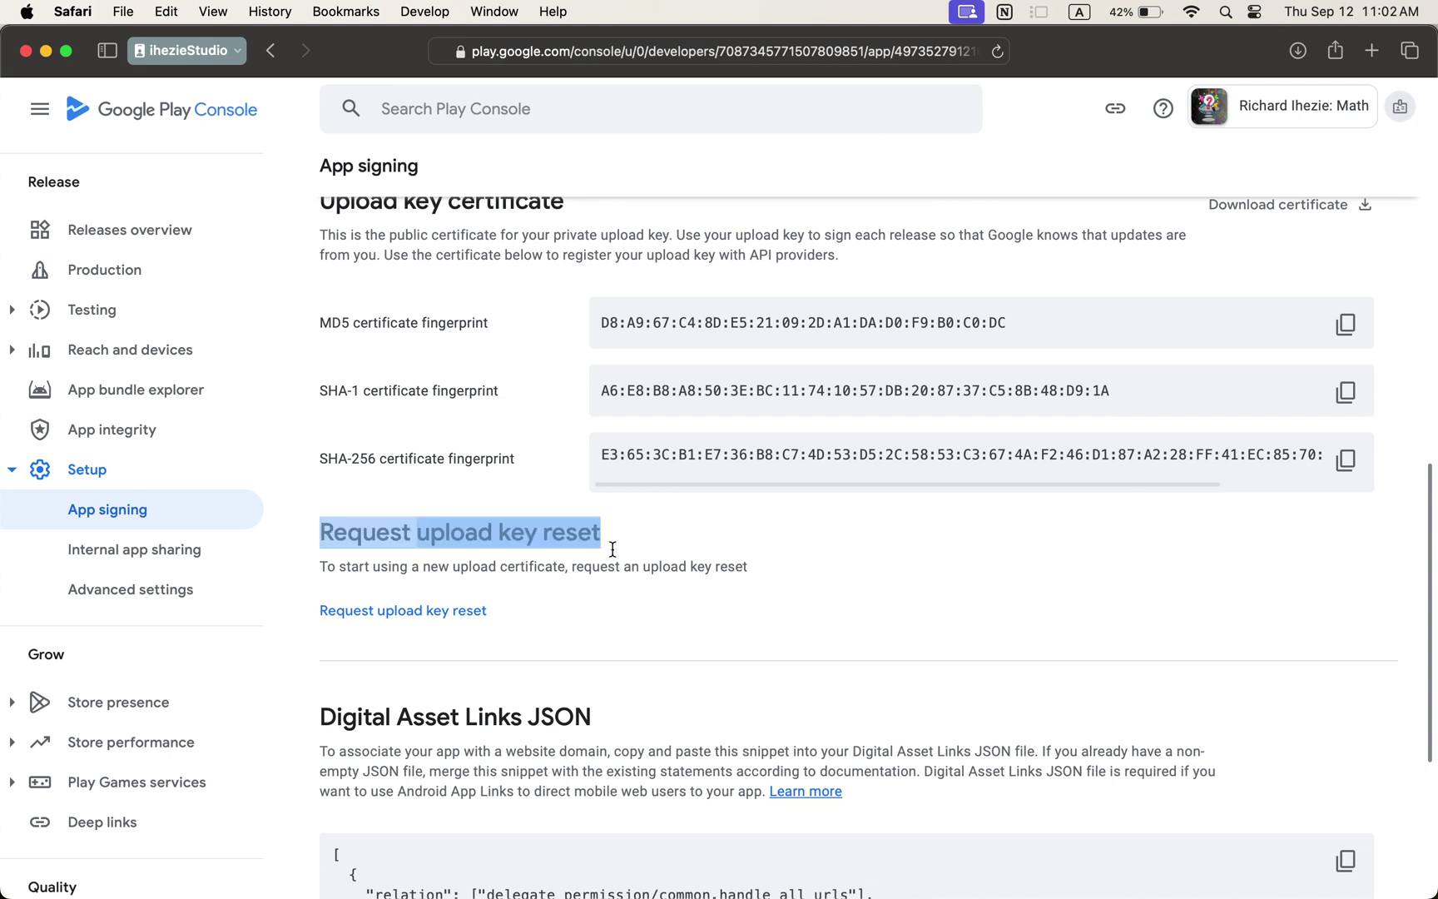
click(613, 549)
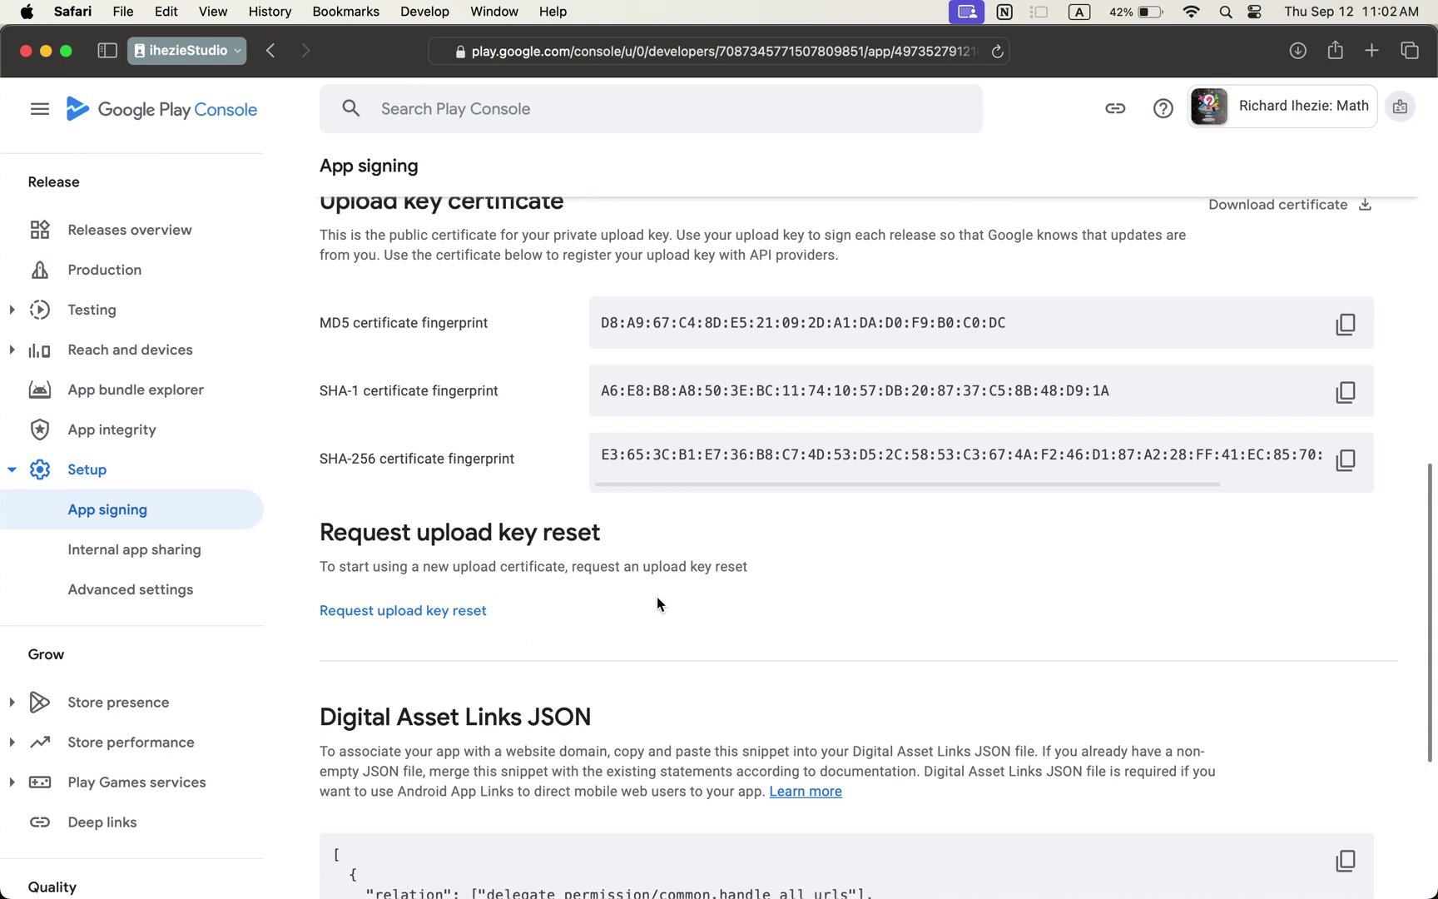
click(441, 616)
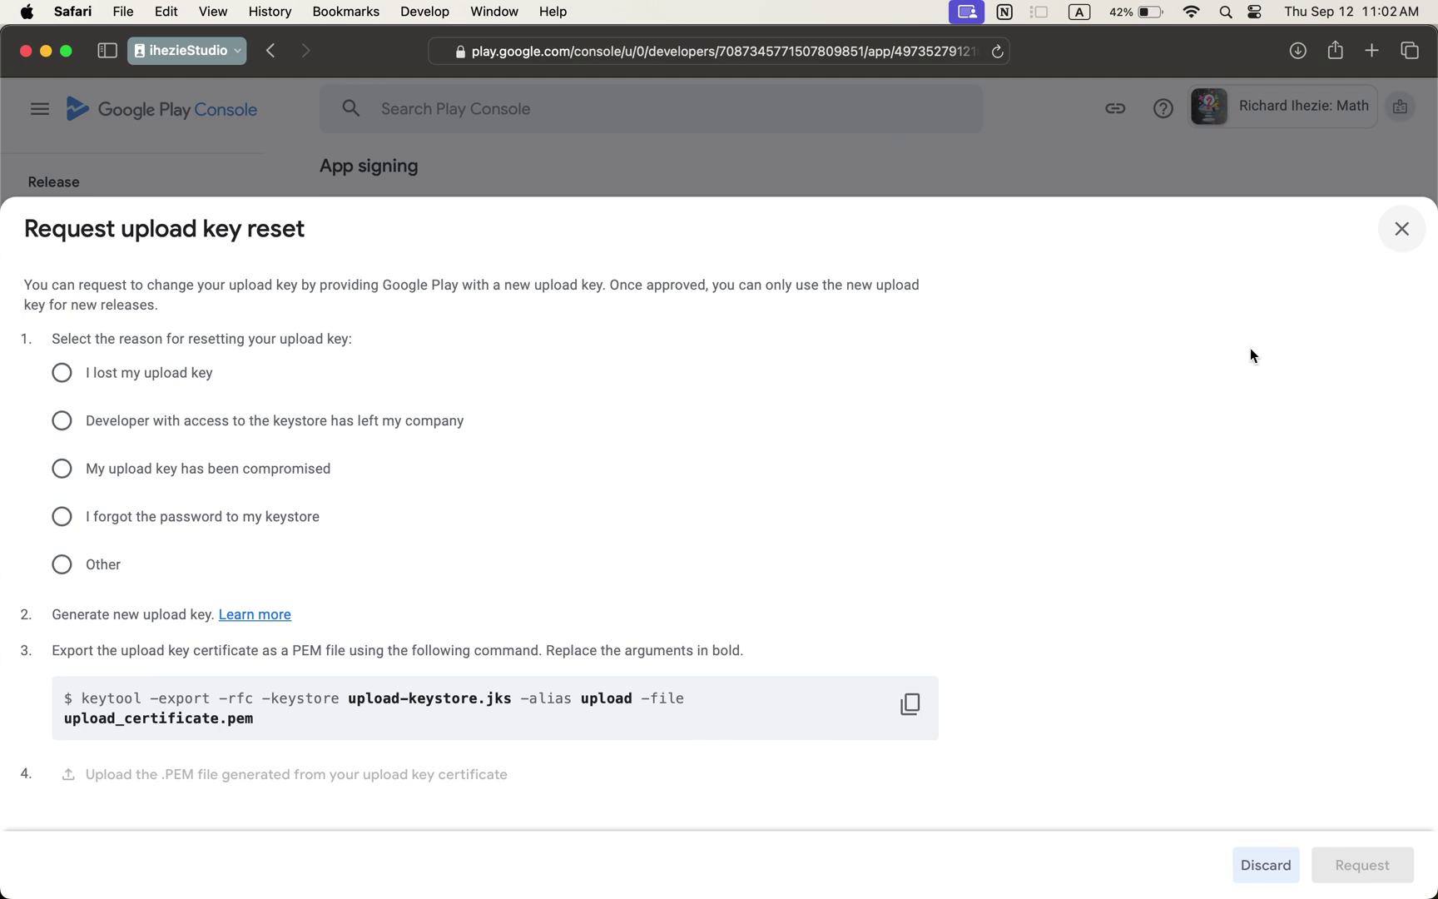
click(1403, 230)
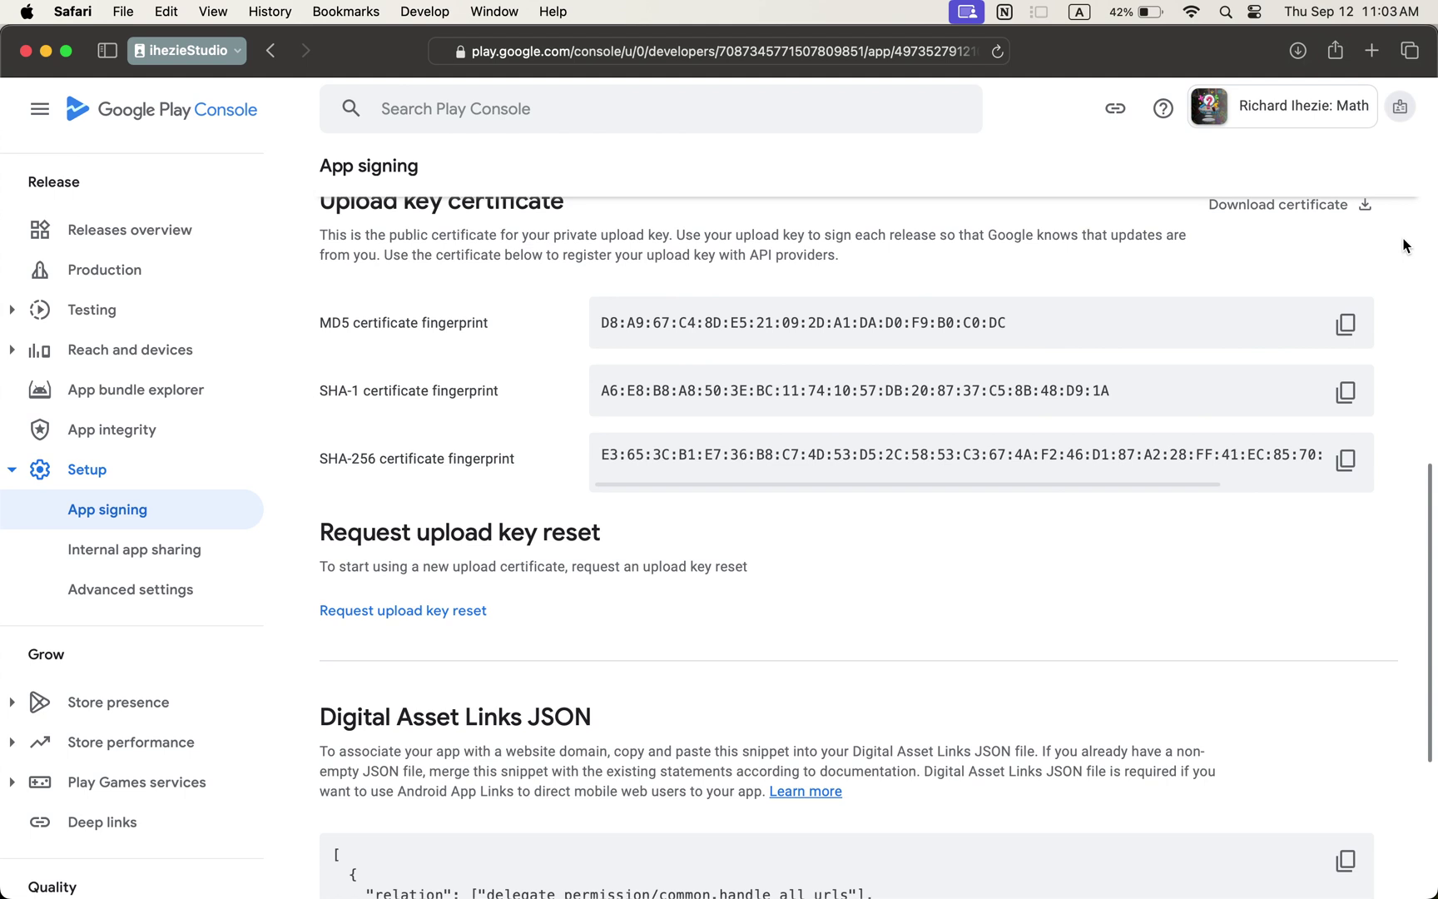
Launch Terminal through Spotlight search ('ter') and show all windows in Mission Control.
key(super+space)
text(ter)
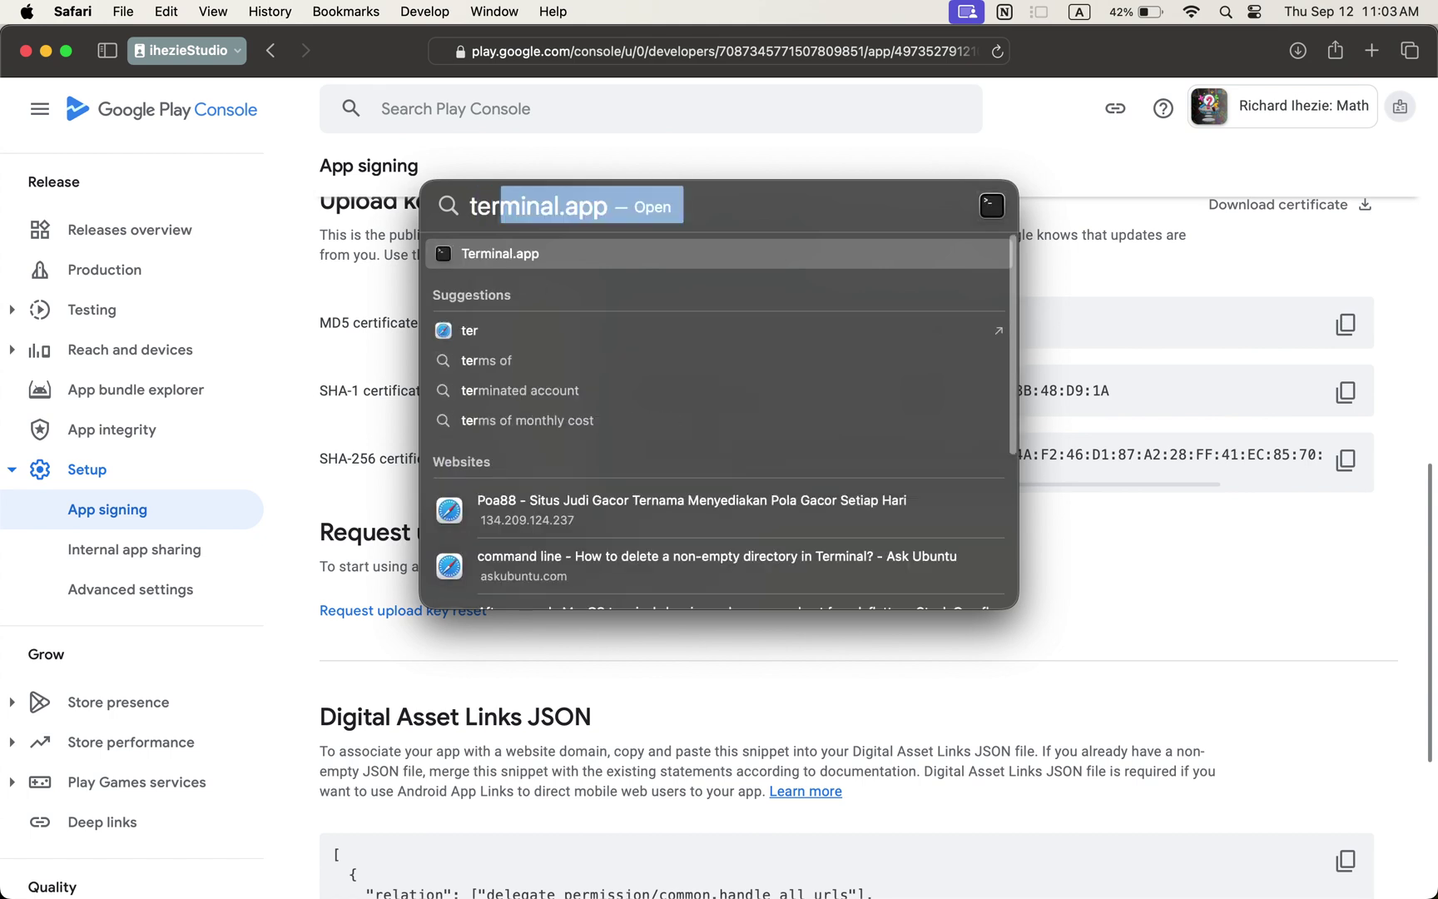
key(Return)
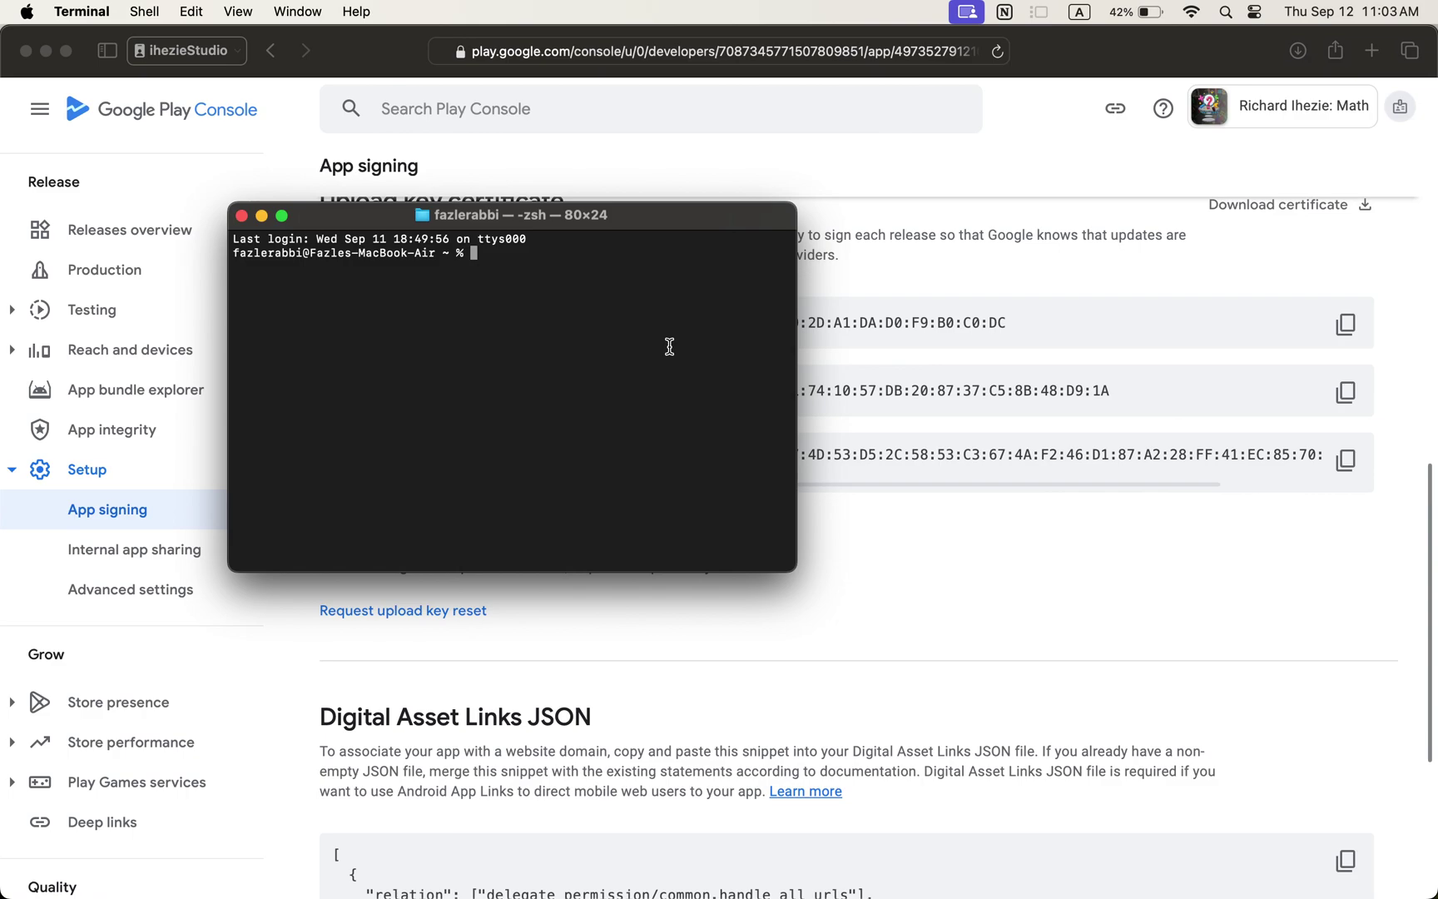
key(ctrl+Up)
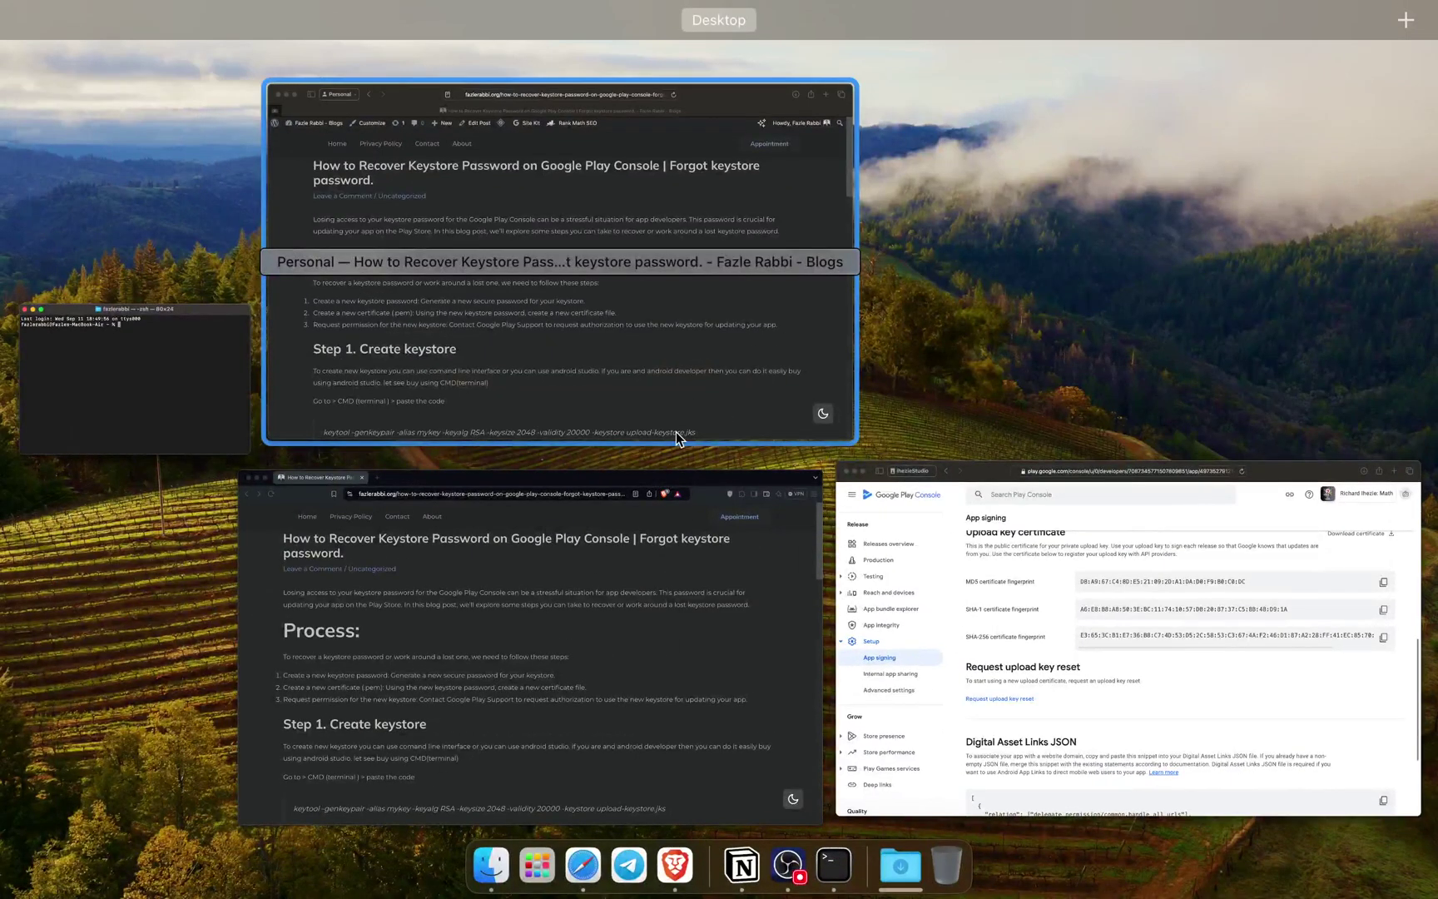
In the Brave keystore-recovery post, select Step 1's keytool -genkeypair command.
click(636, 528)
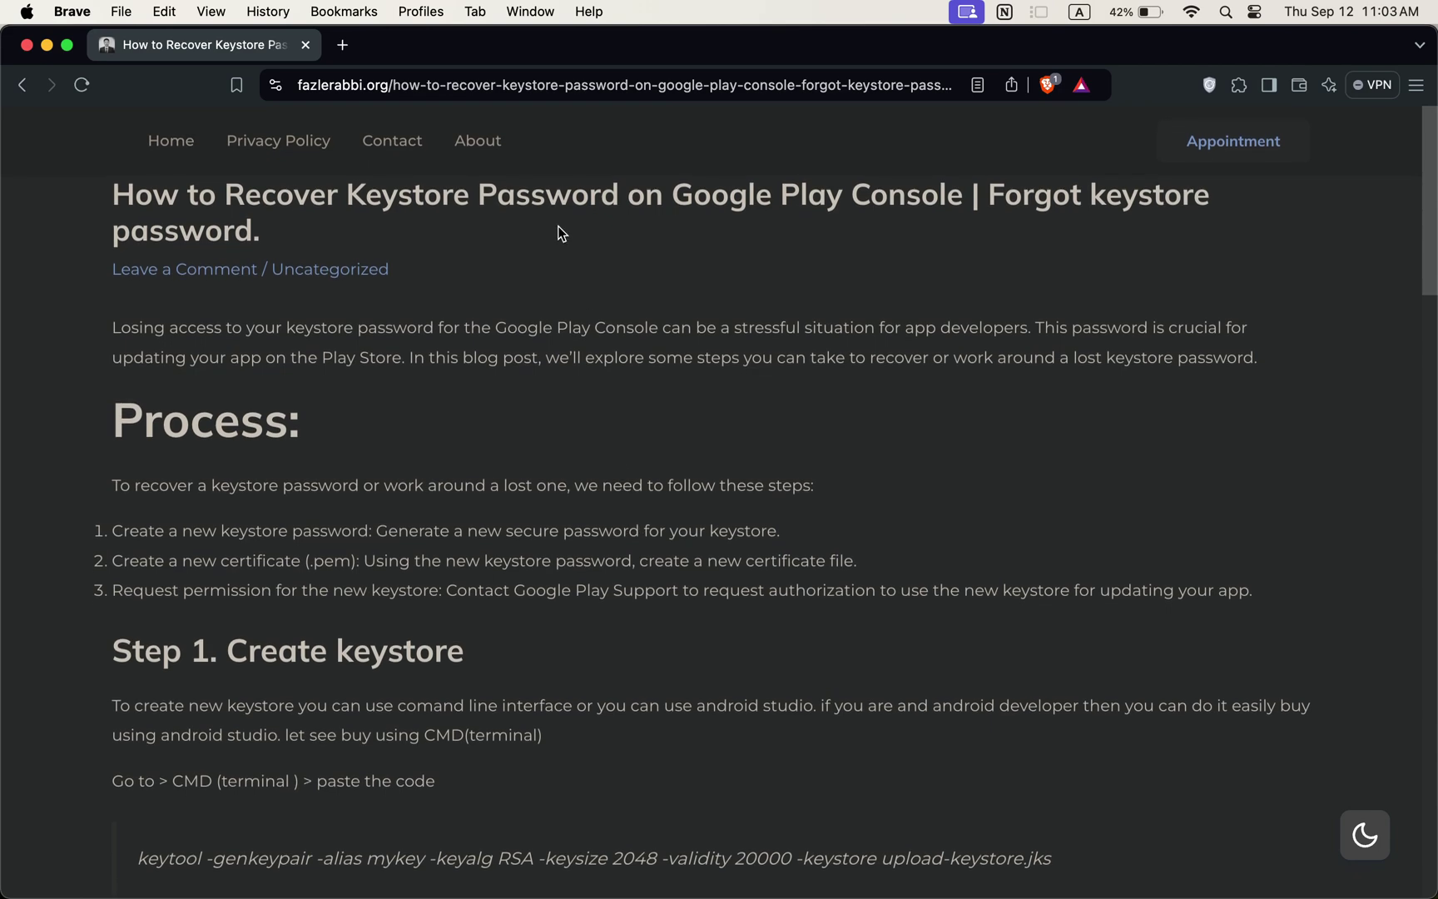
scroll(558, 226, down, 5)
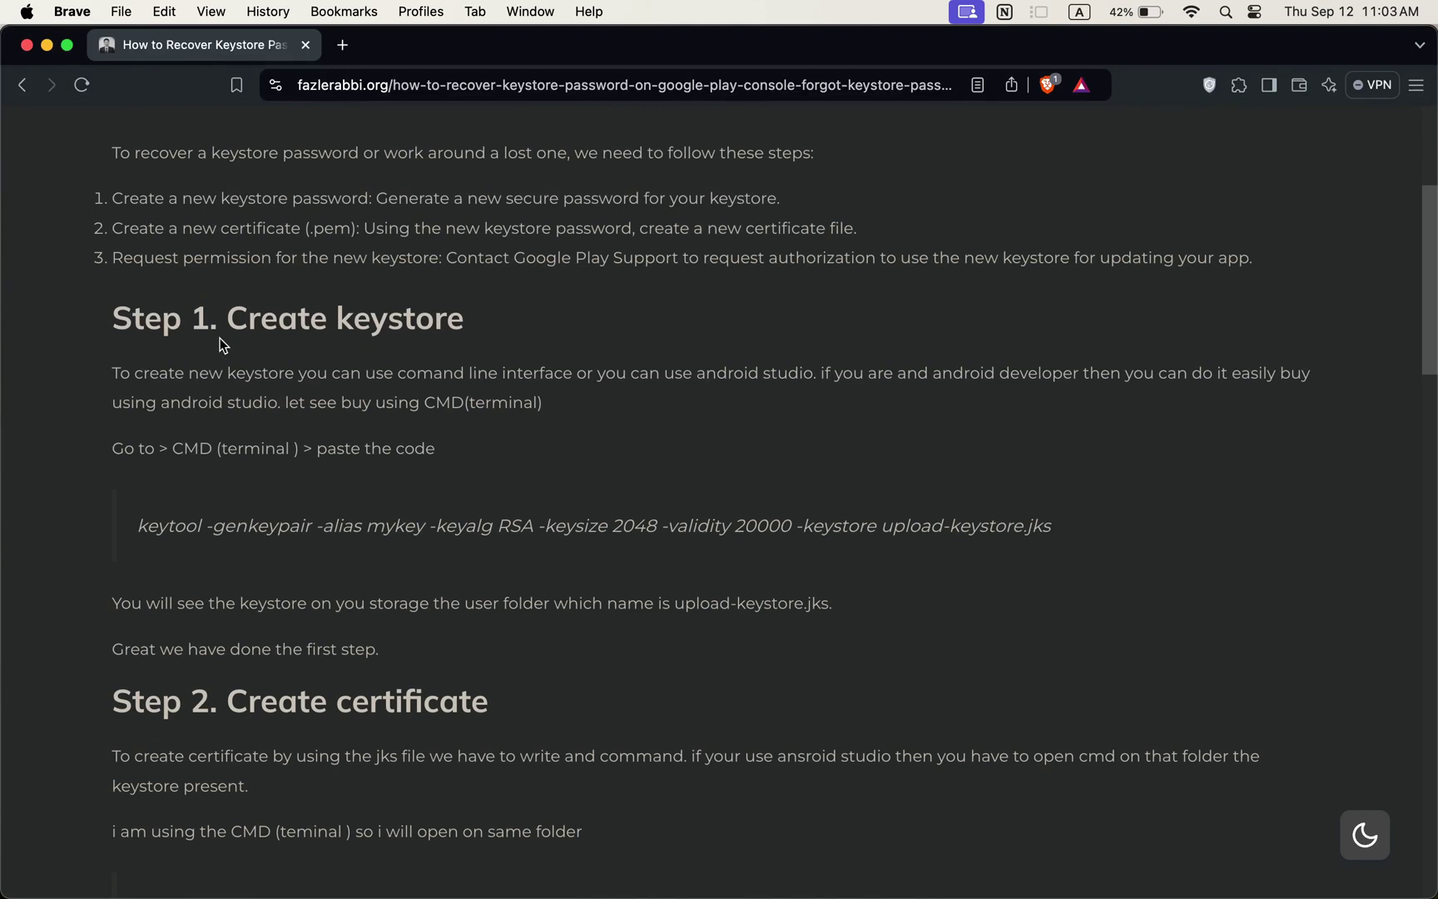
drag(229, 329, 489, 340)
click(489, 340)
drag(319, 447, 513, 456)
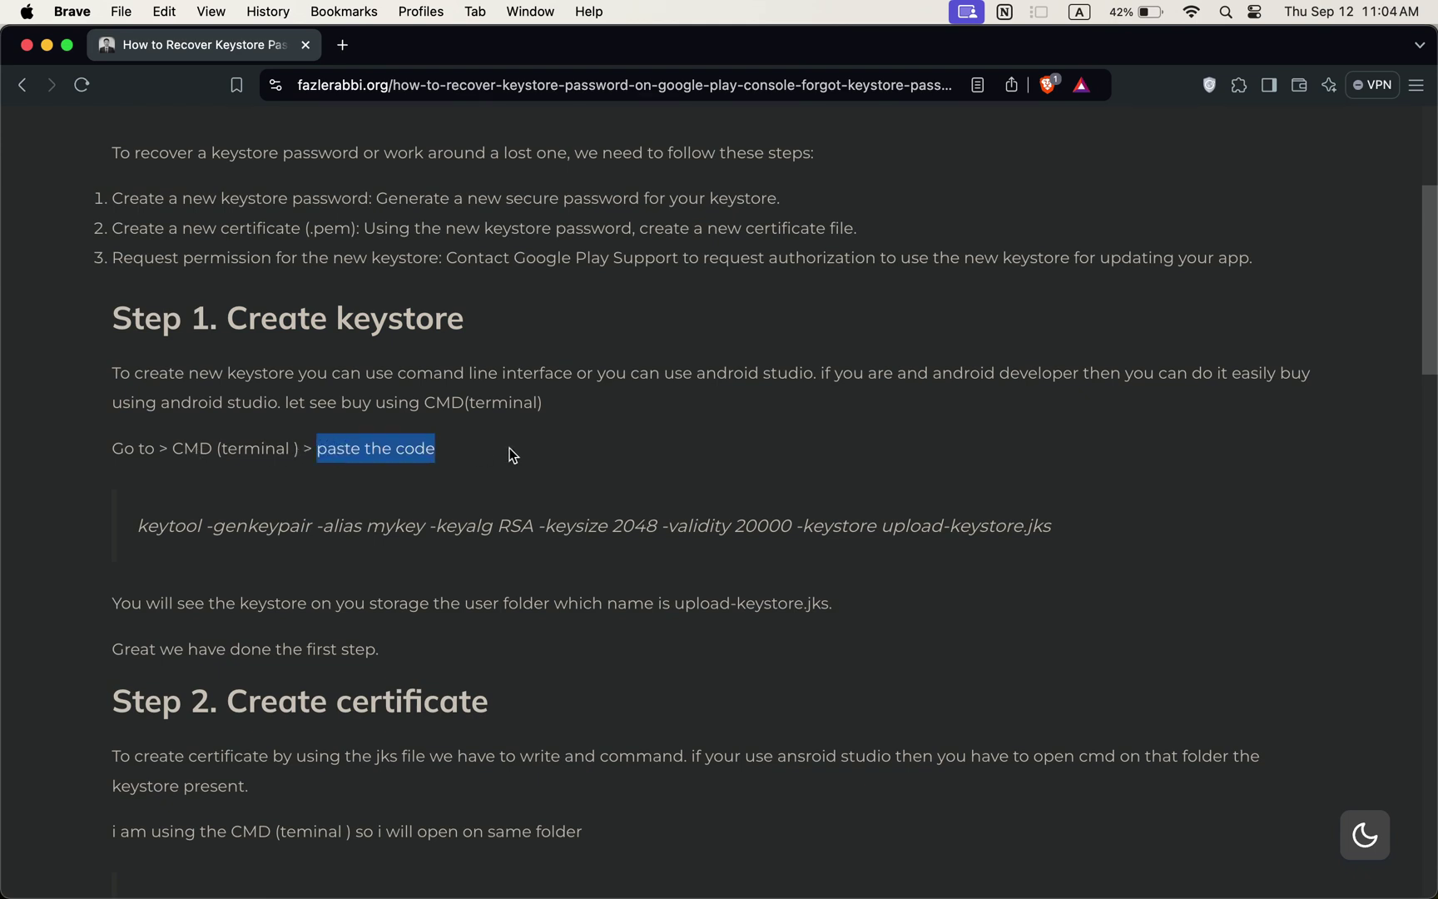
click(324, 507)
drag(138, 523, 1044, 516)
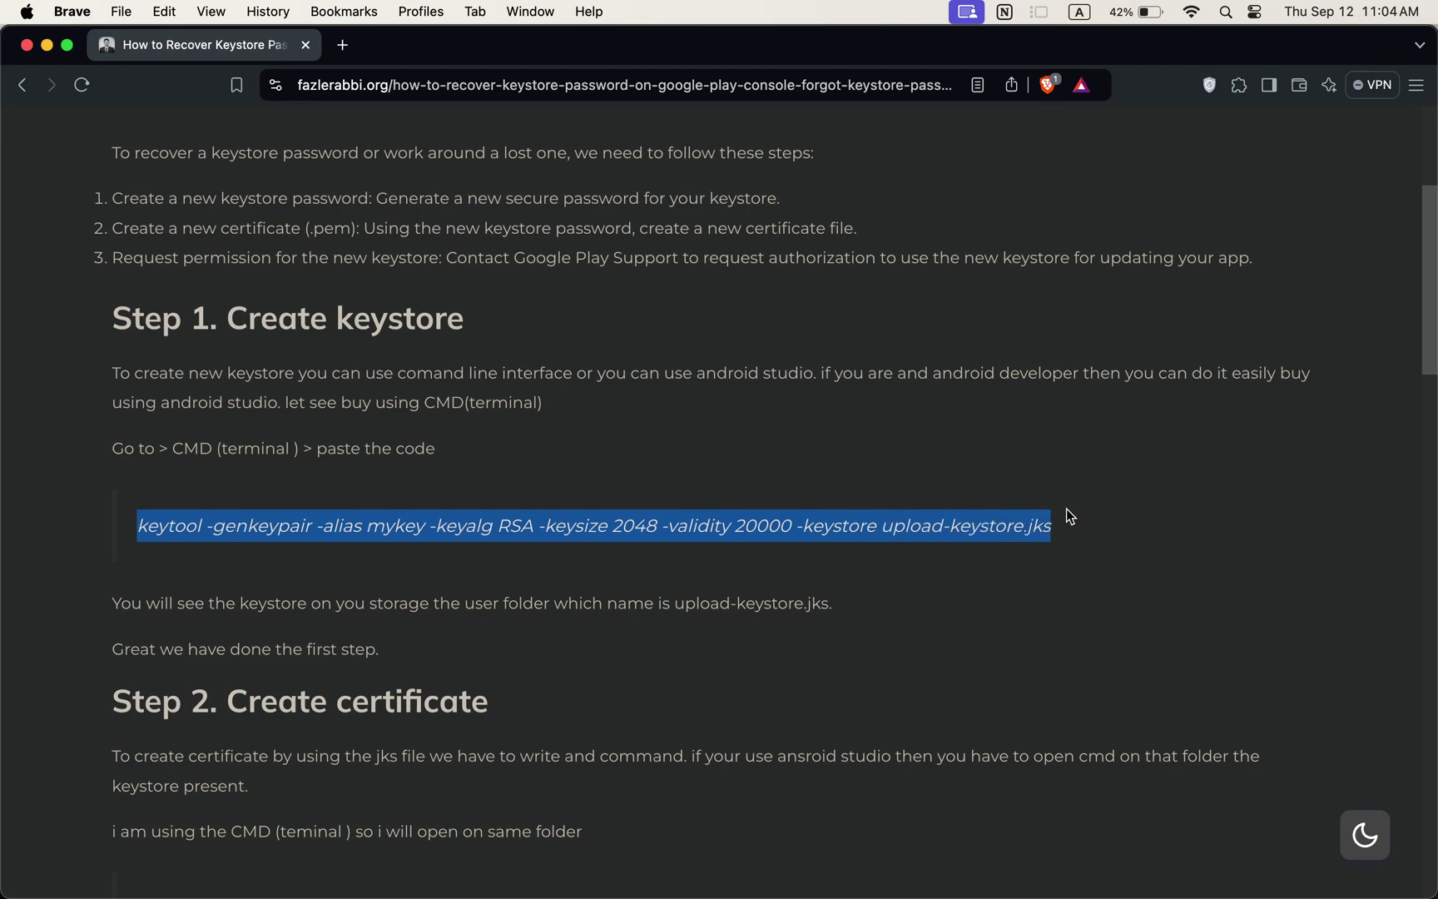
key(ctrl+Up)
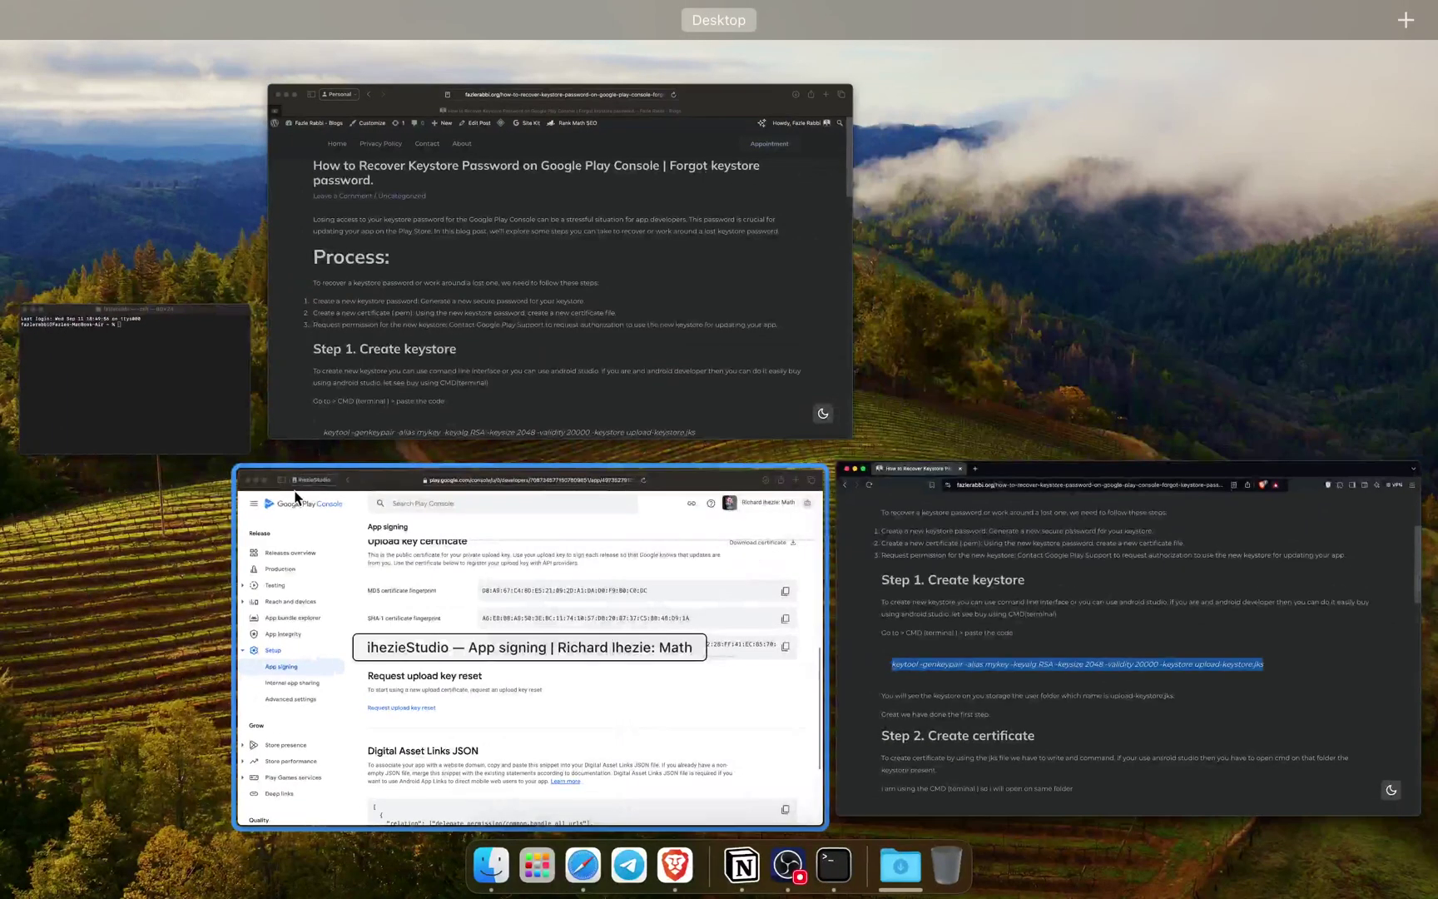
In Terminal, run the pasted keytool -genkeypair command and enter a new keystore password.
click(98, 355)
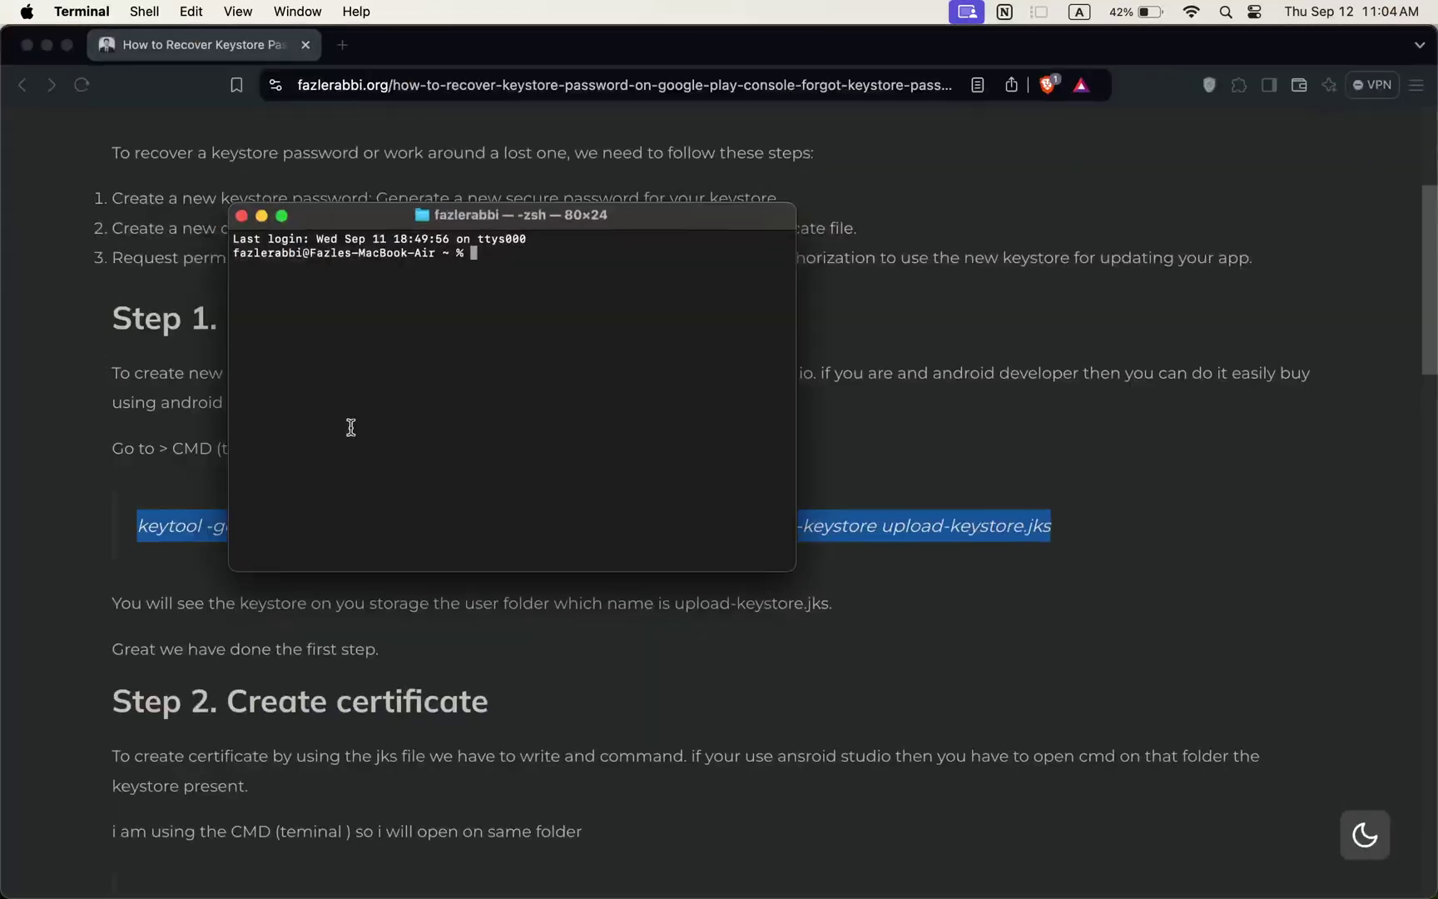
key(ctrl+Up)
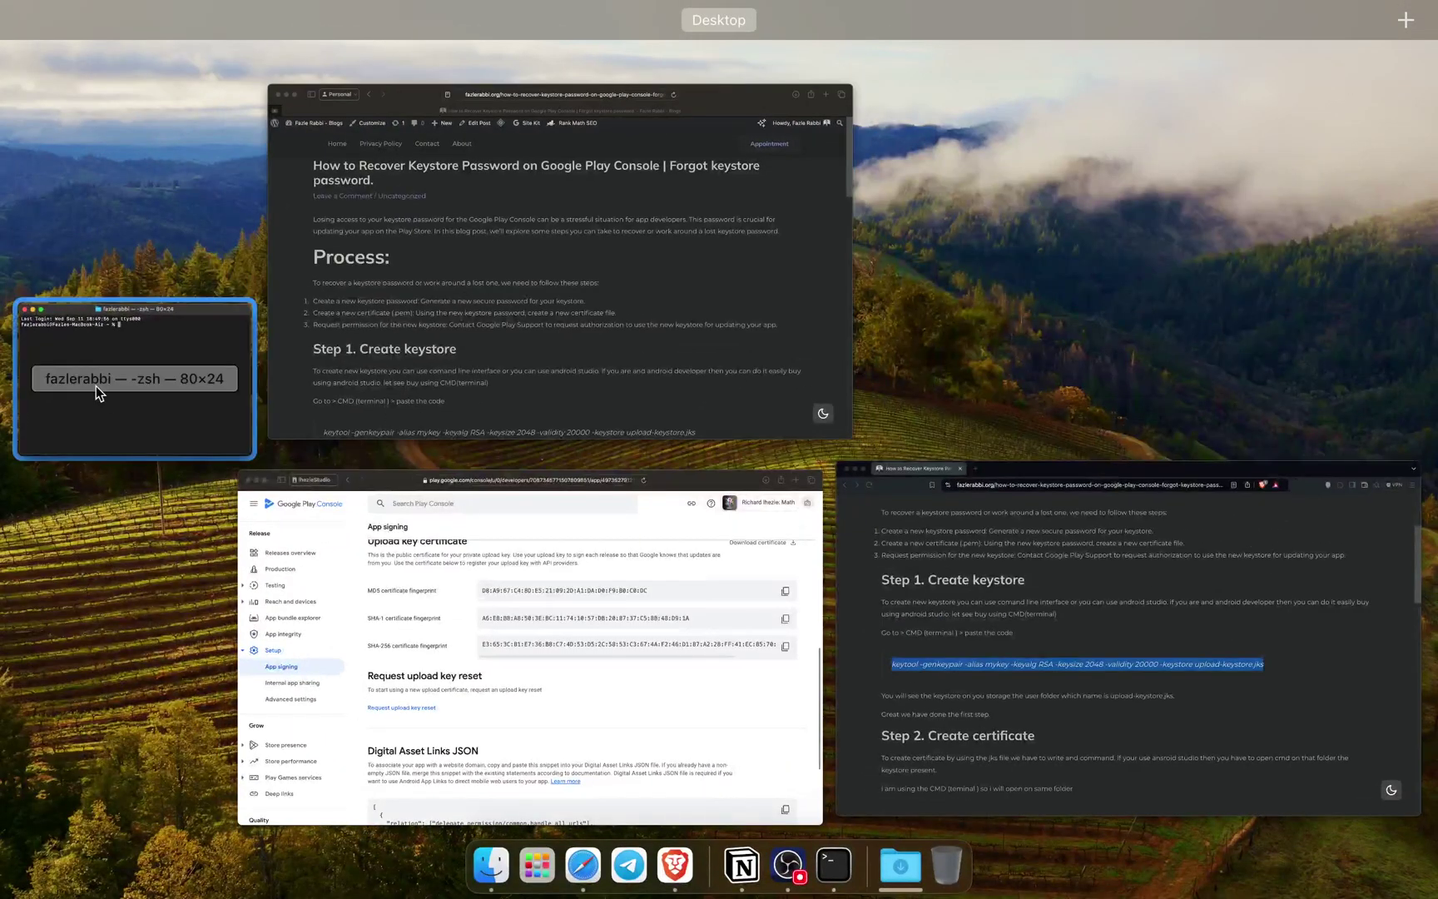
click(96, 385)
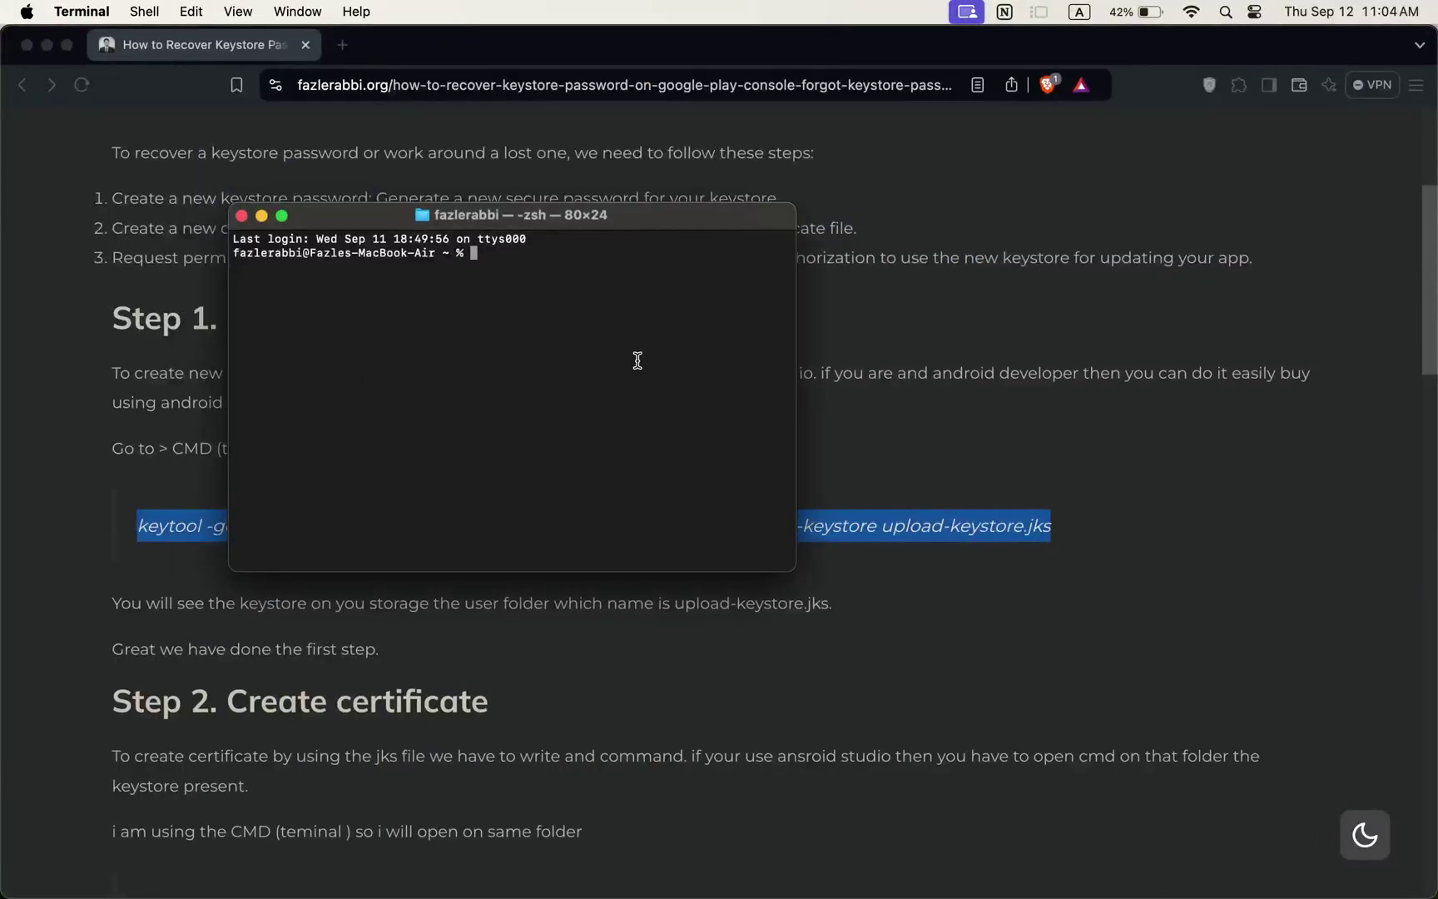
text(keytool -genkeypair -alias mykey -keyalg RSA -keysize 2048 -validity 20000 -keystore upload-keystore.jks)
key(Return)
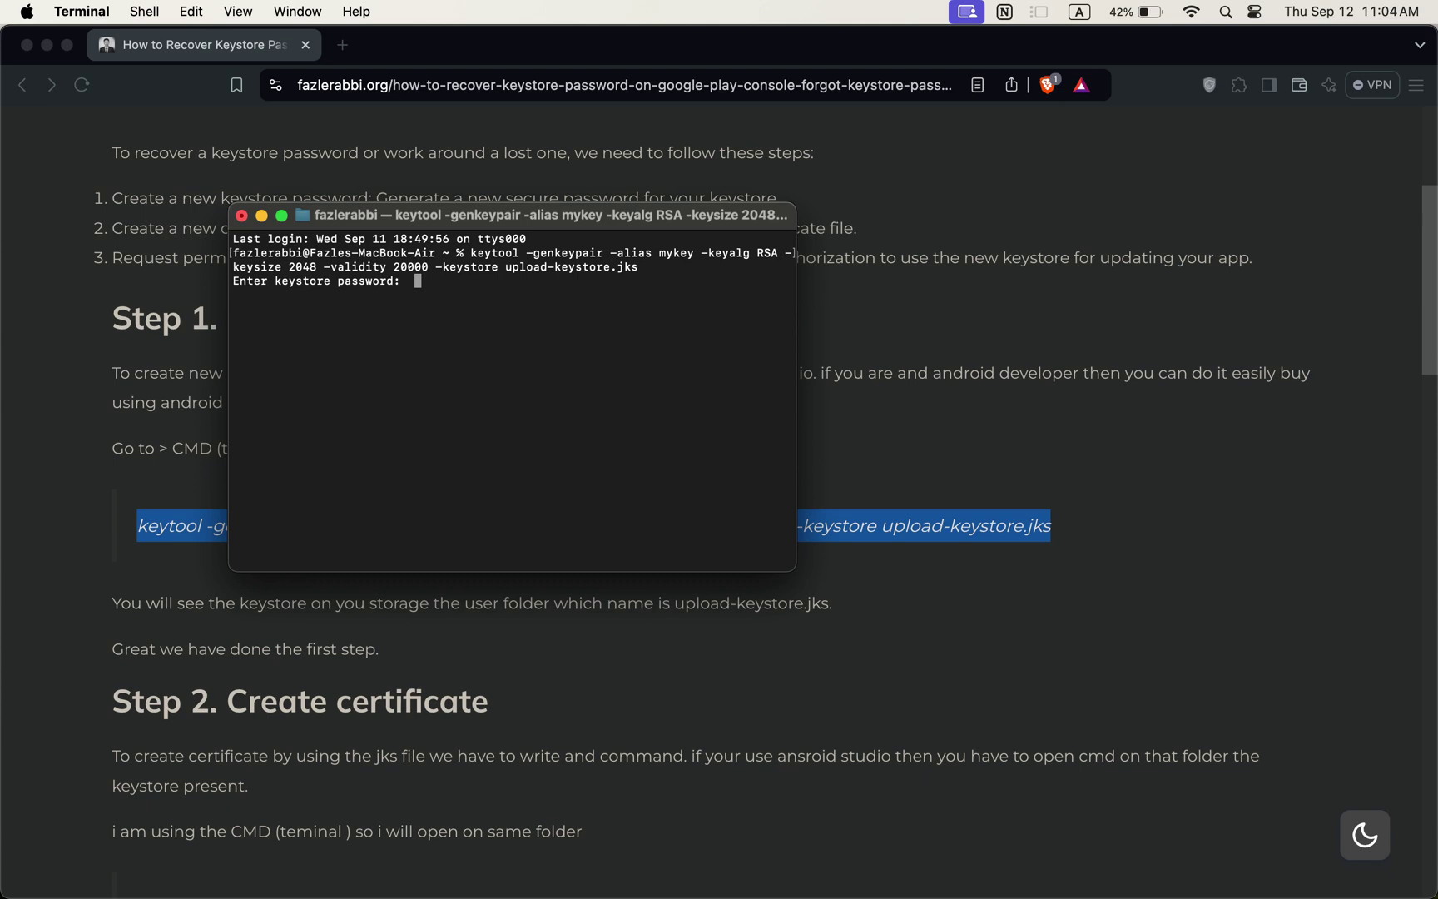
key(Return)
Confirm the password, enter the owner's name, leave other fields blank, and answer yes.
key(Return)
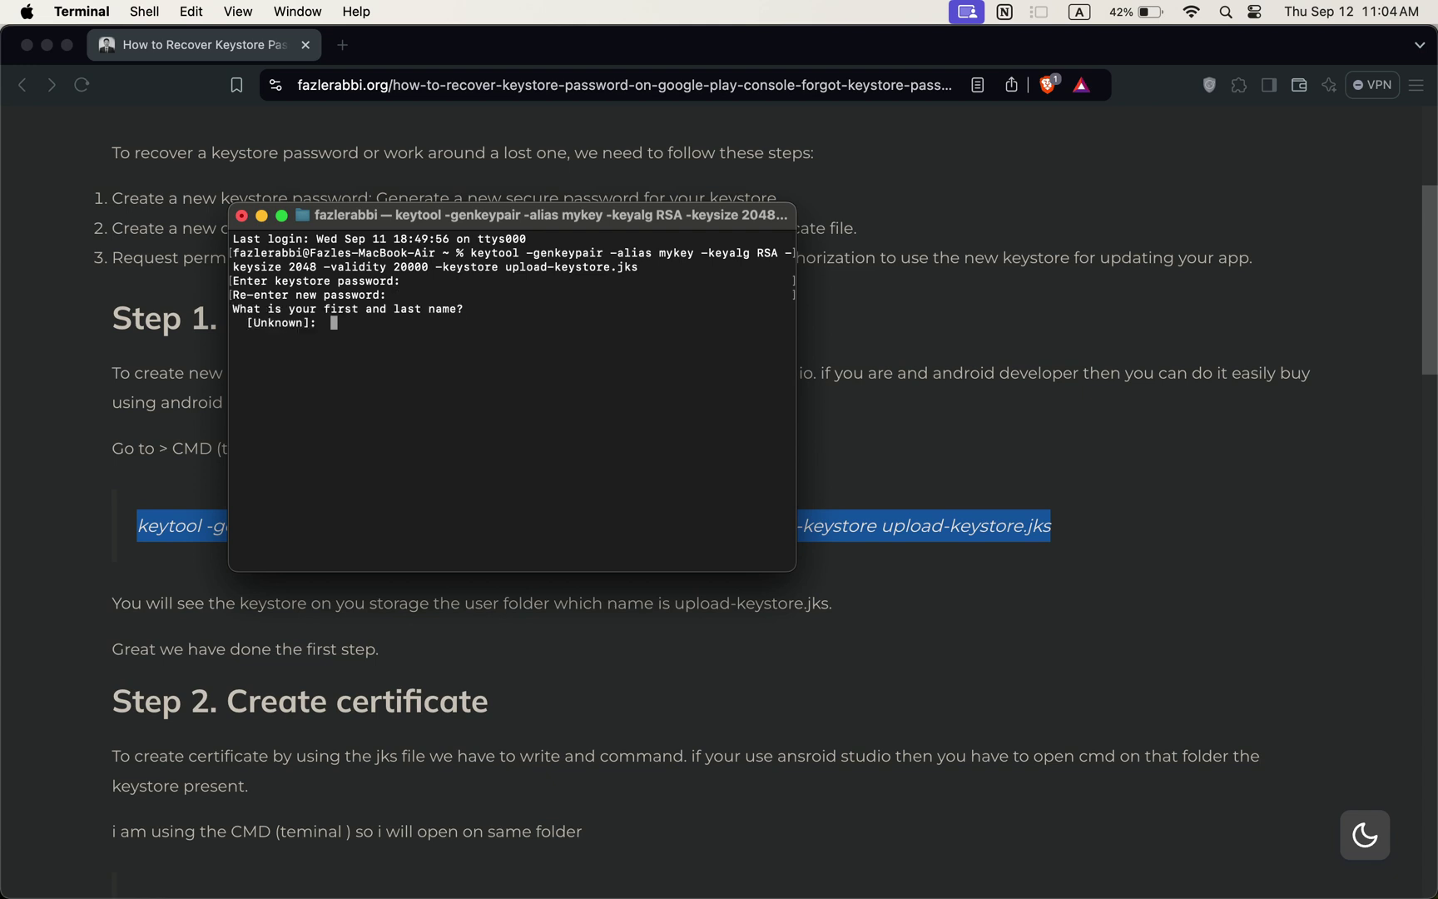
text(Fazle Rabbi)
key(Return)
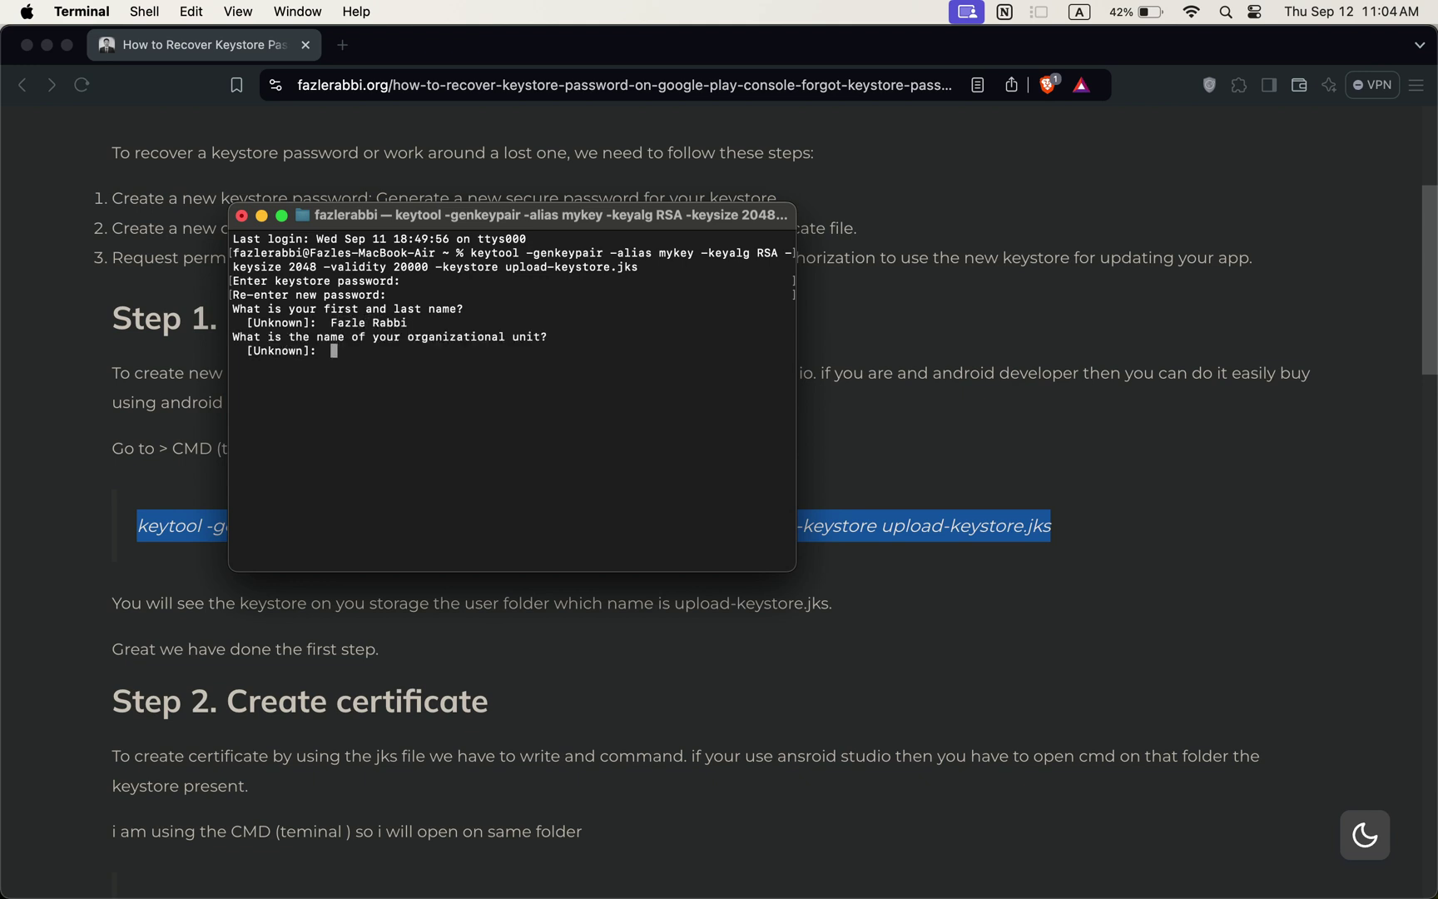
key(Return)
key(Return)
key(Return)
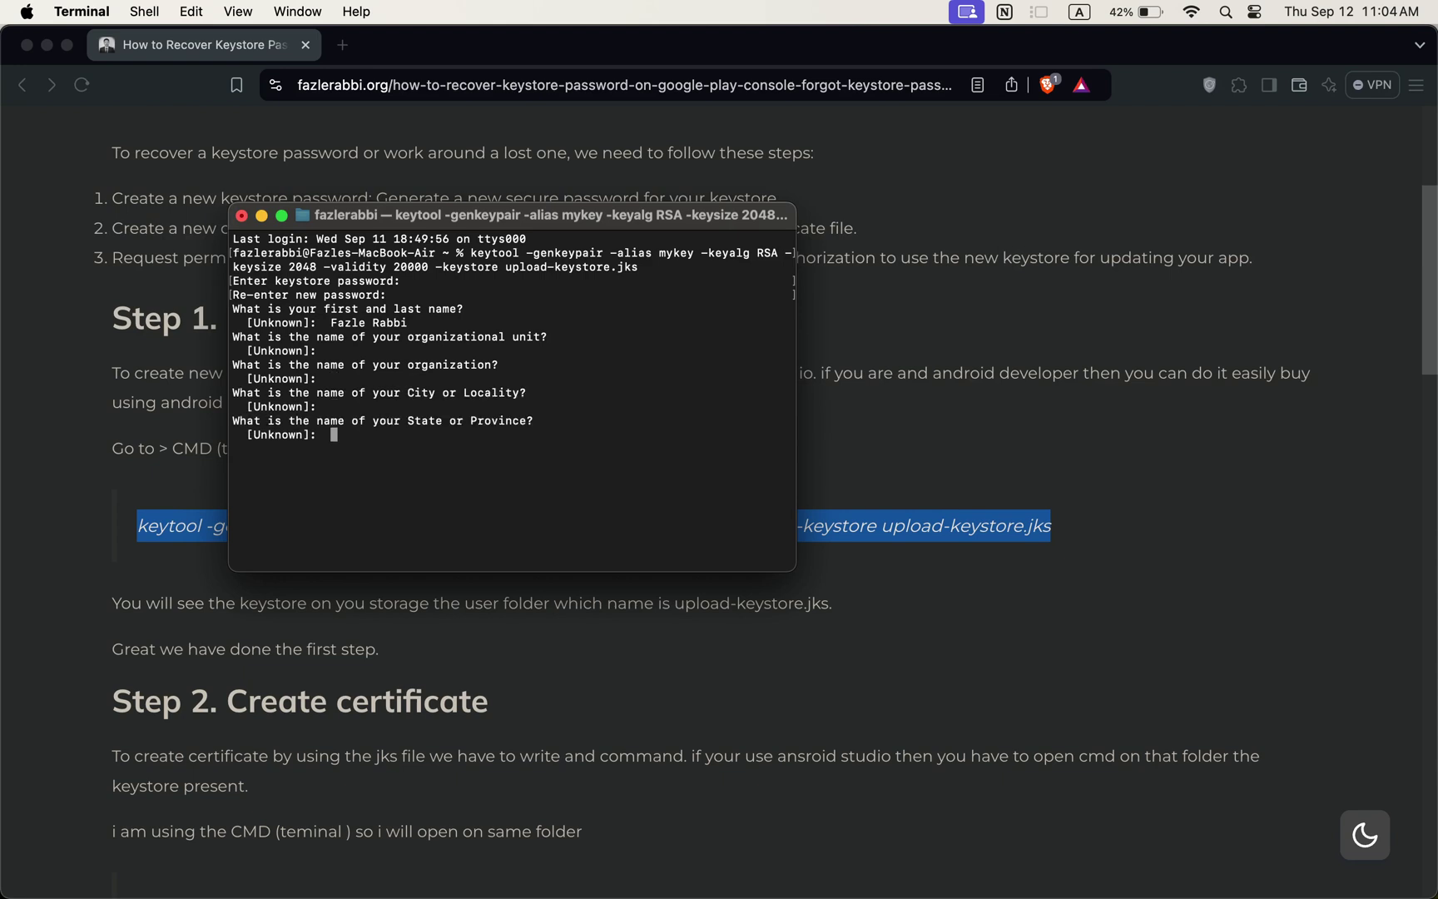
key(Return)
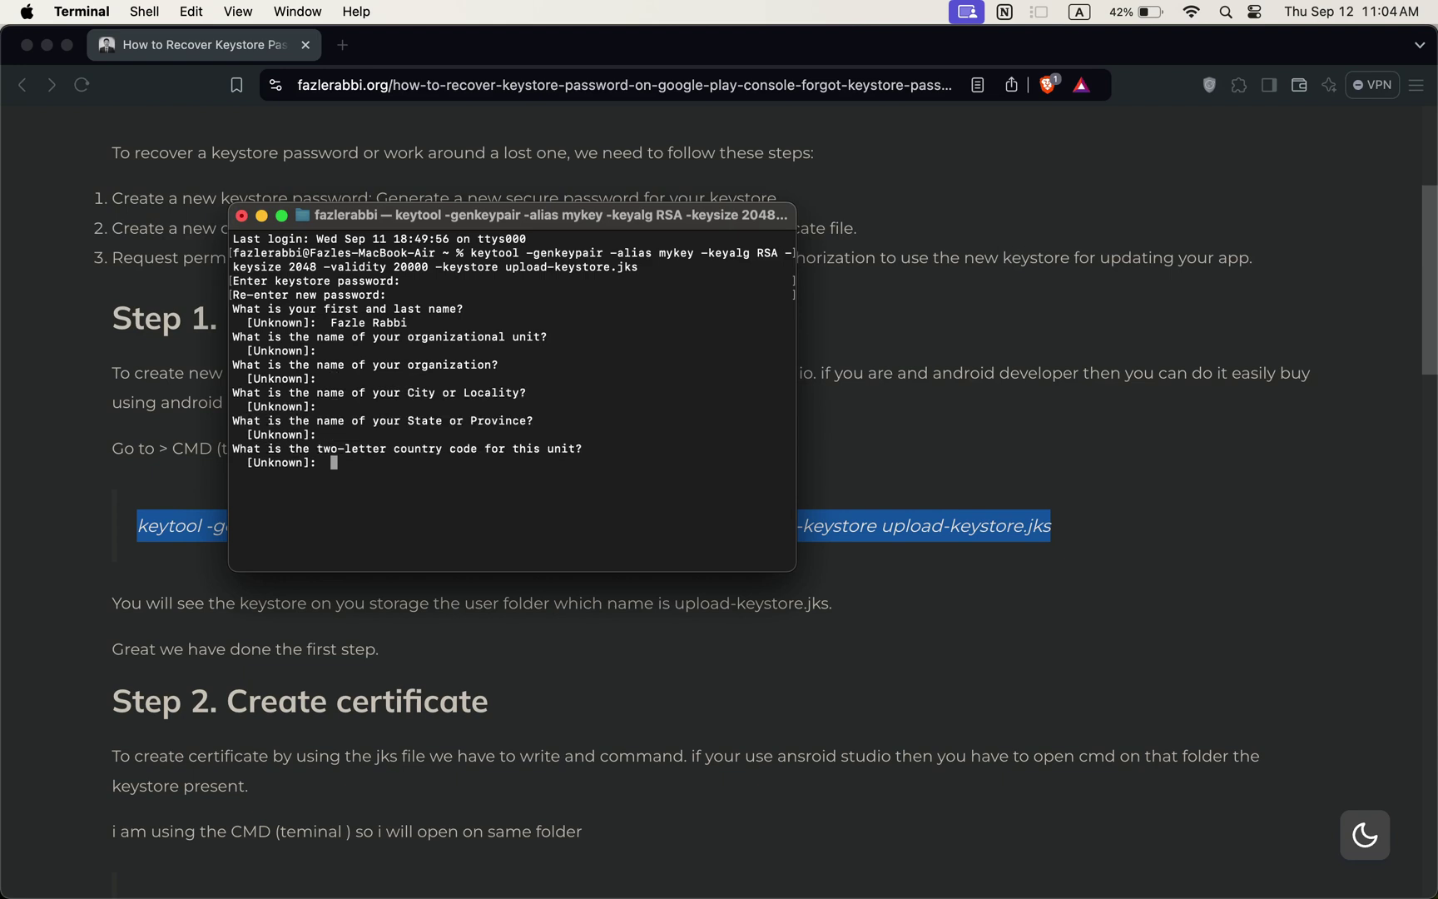
key(Return)
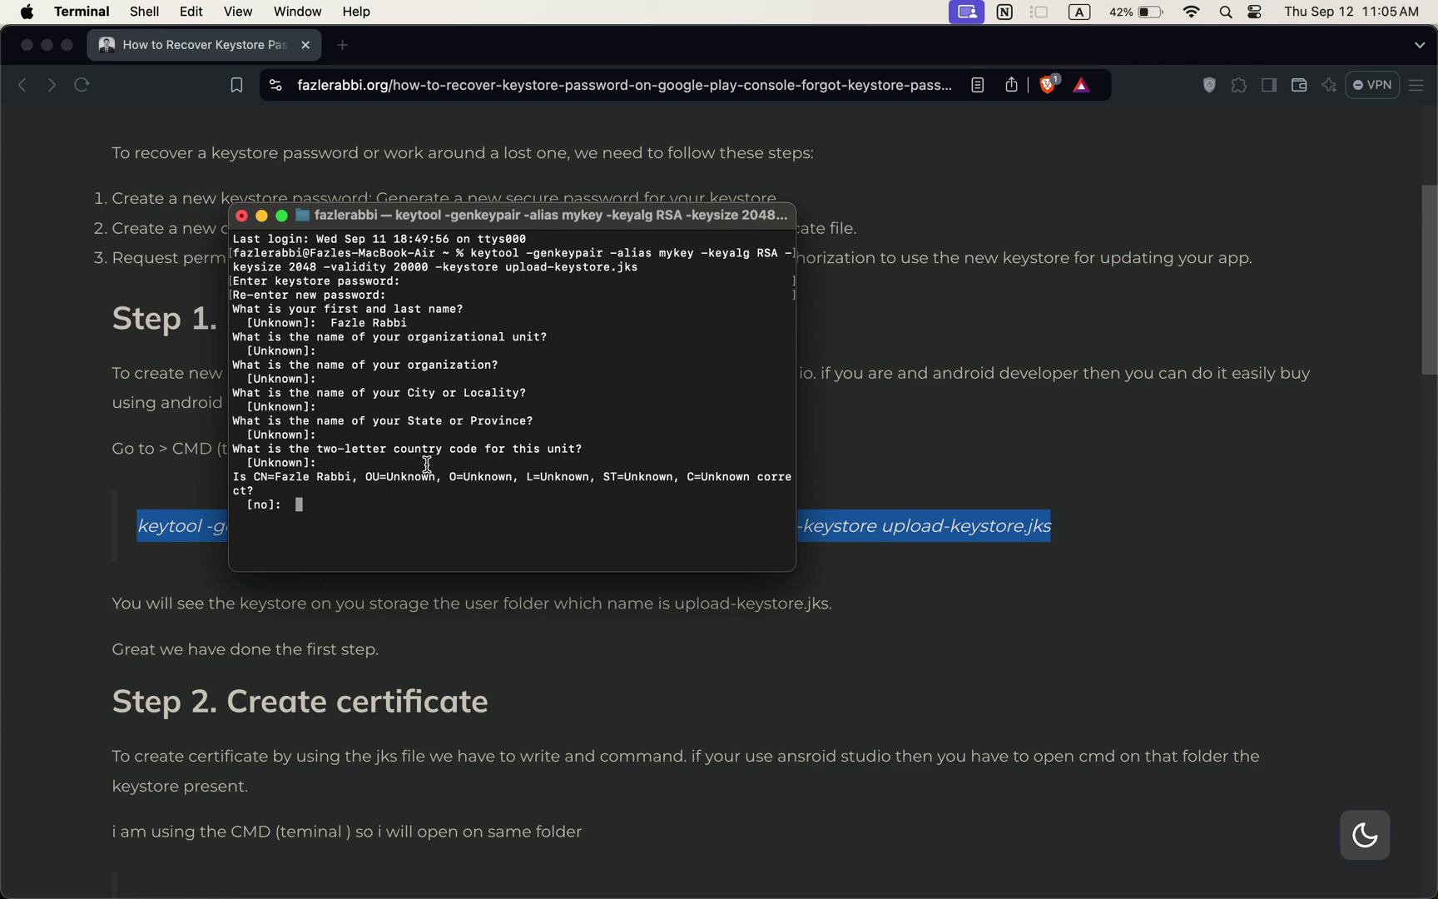
text(yes)
key(Return)
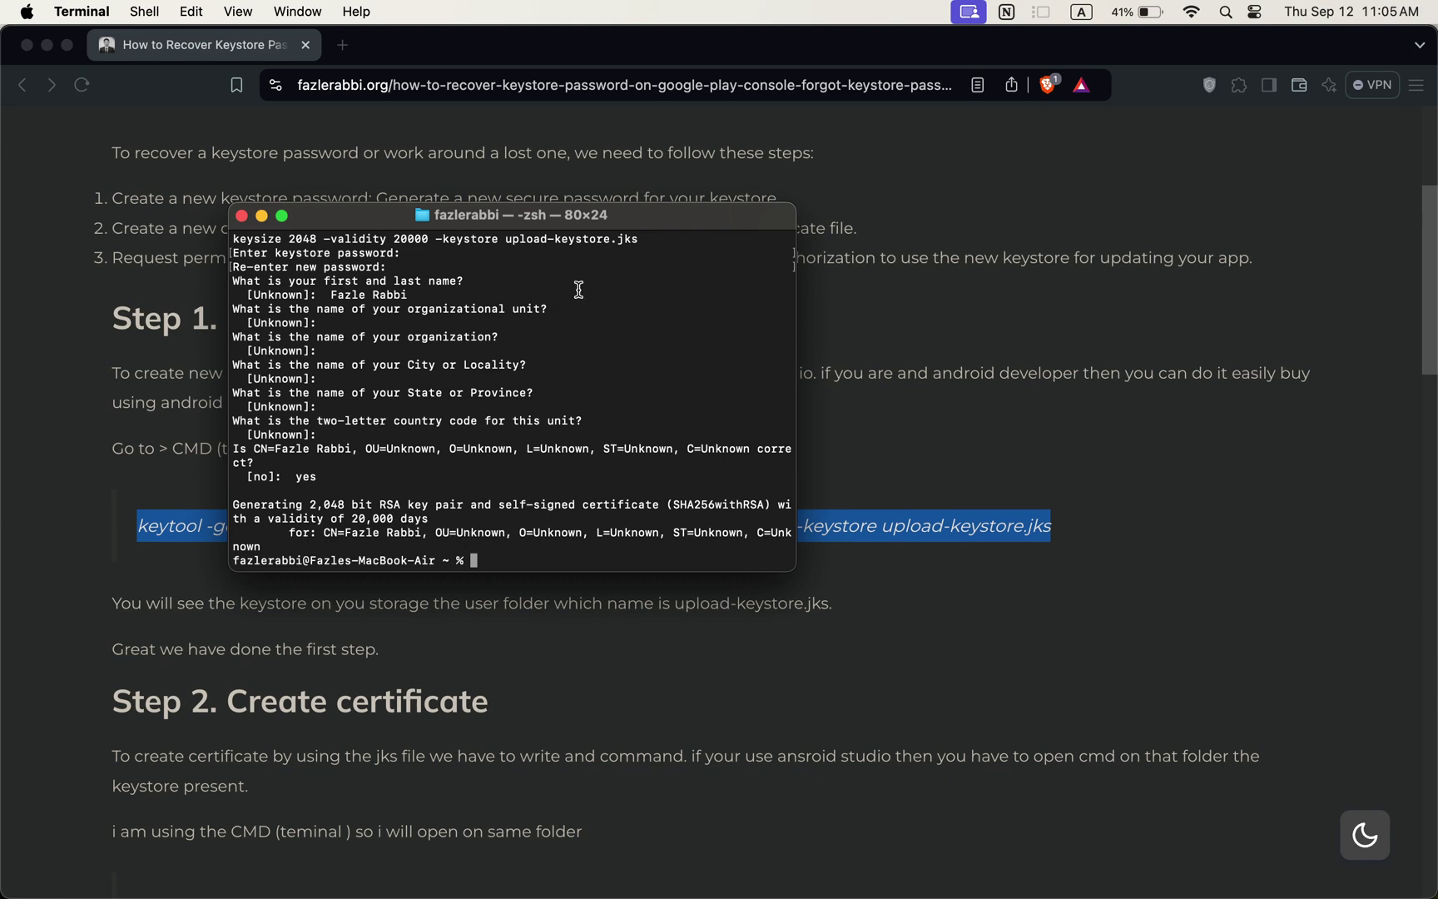
Open the home folder in Finder with 'open .'.
text(key)
key(BackSpace)
key(BackSpace)
key(BackSpace)
text(open .)
key(Return)
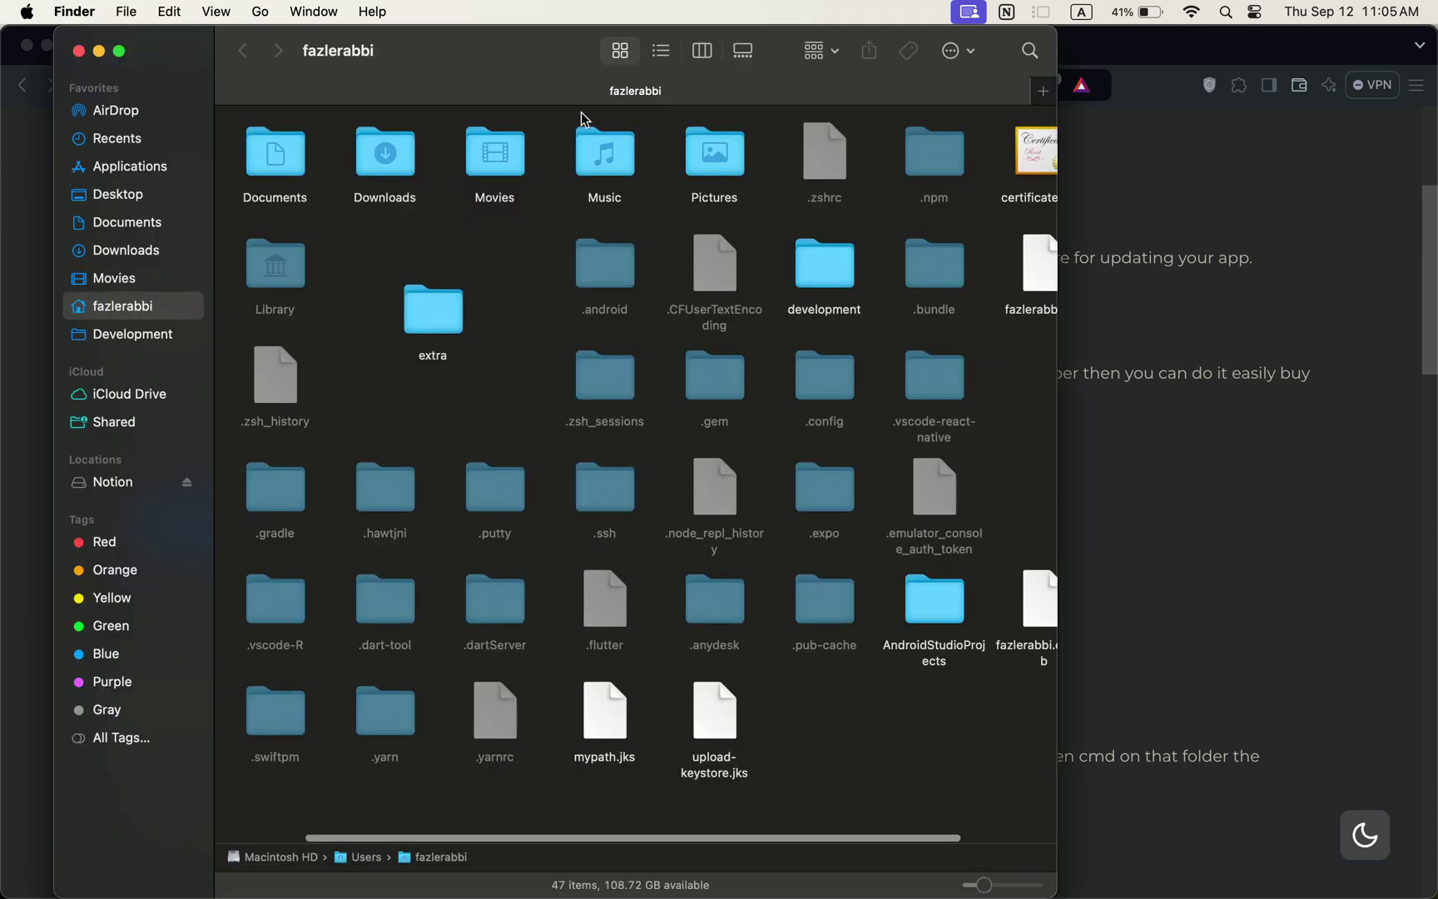
Trash the old certificate.pem and mypath.jks, then select the new upload-keystore.jks.
scroll(632, 545, left, 2)
scroll(633, 548, right, 3)
scroll(632, 548, down, 1)
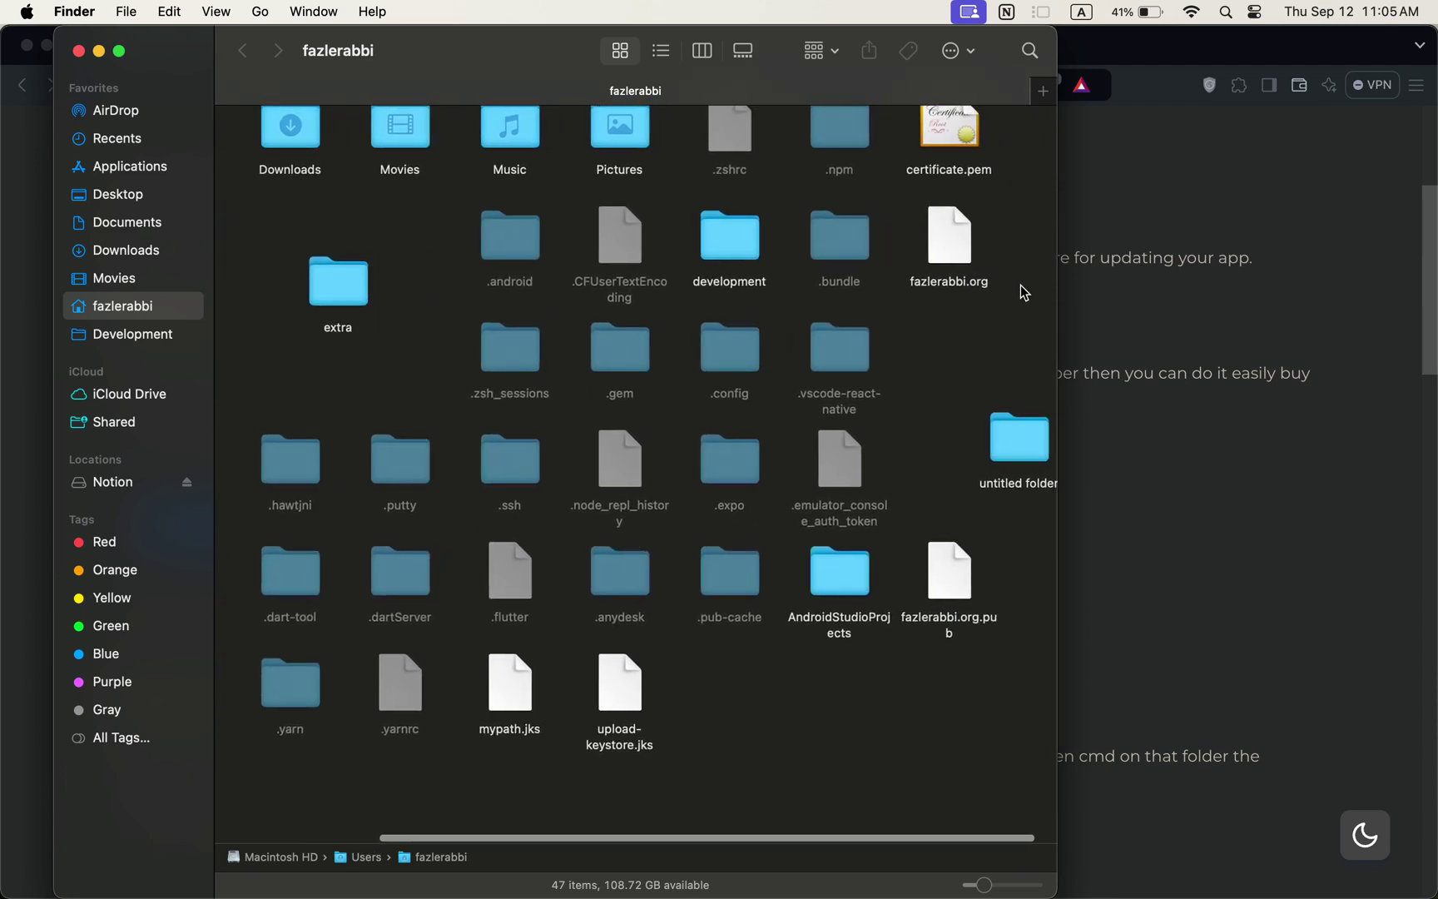
scroll(989, 372, up, 1)
scroll(989, 372, right, 2)
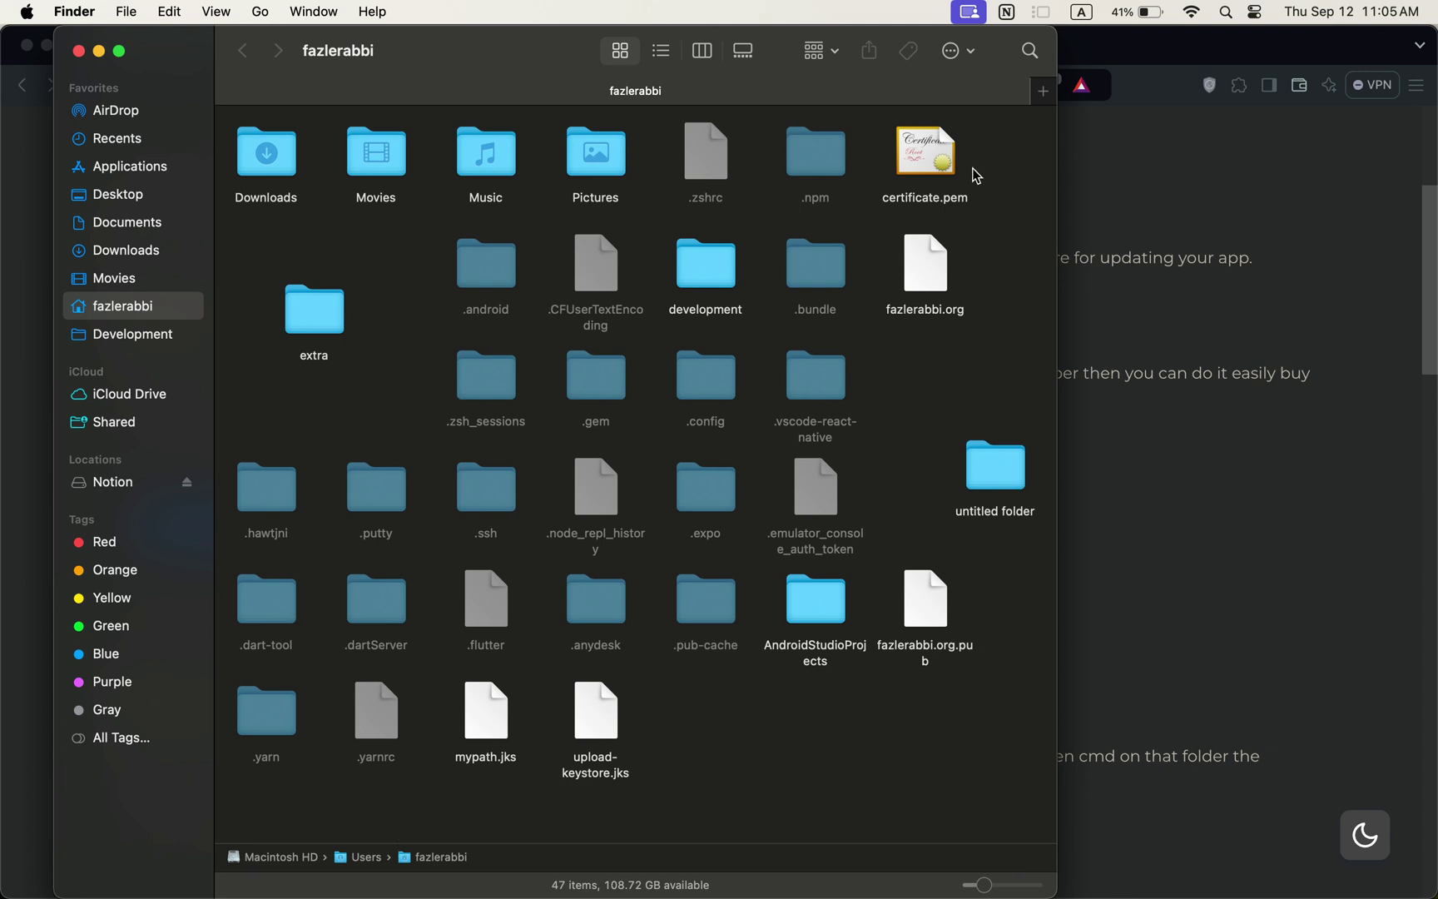
click(944, 167)
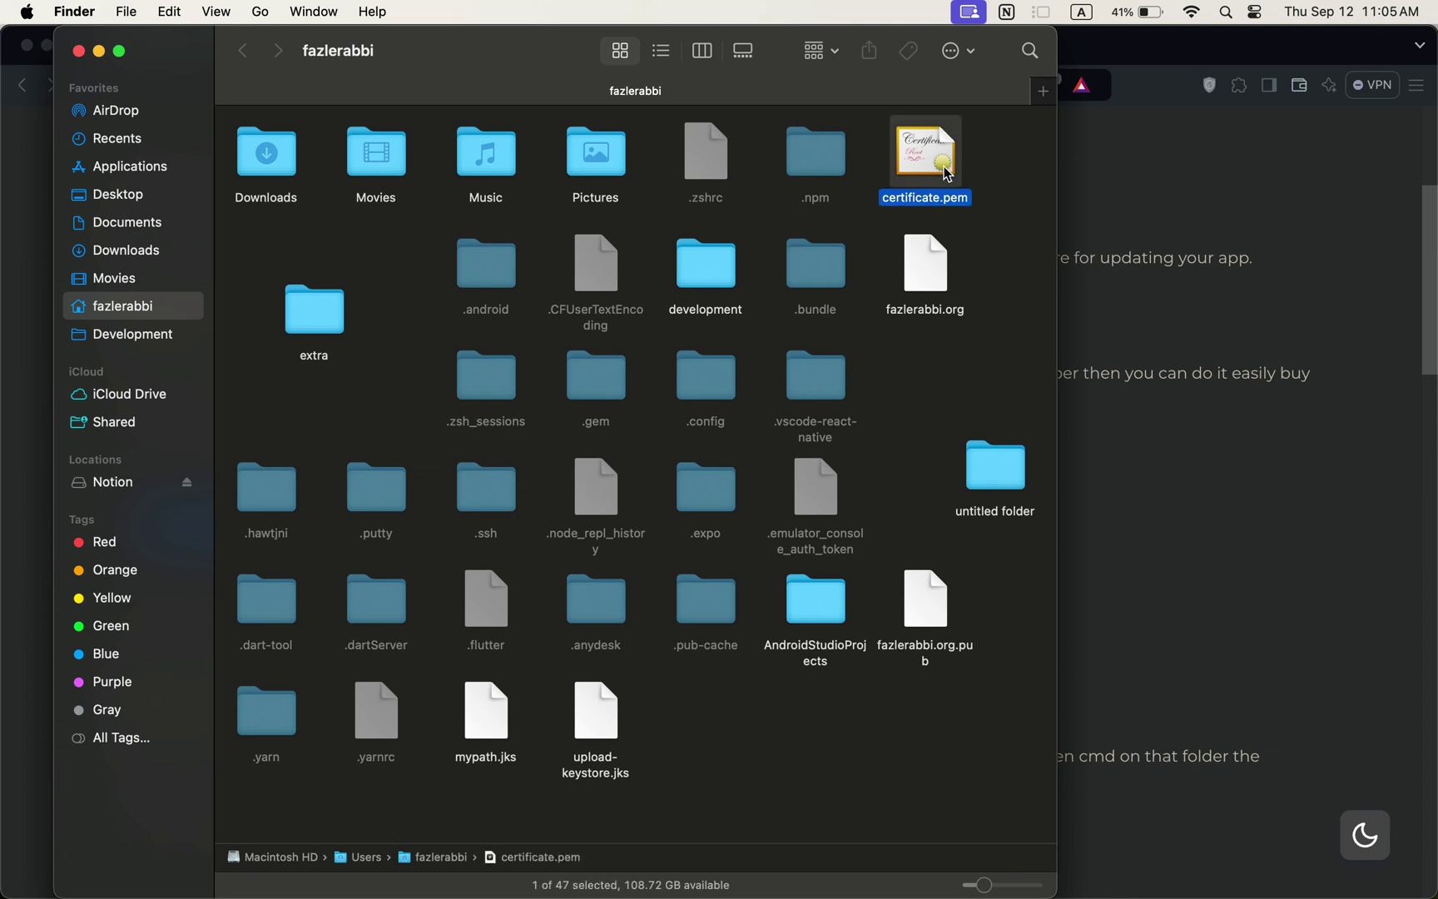
super+click(620, 721)
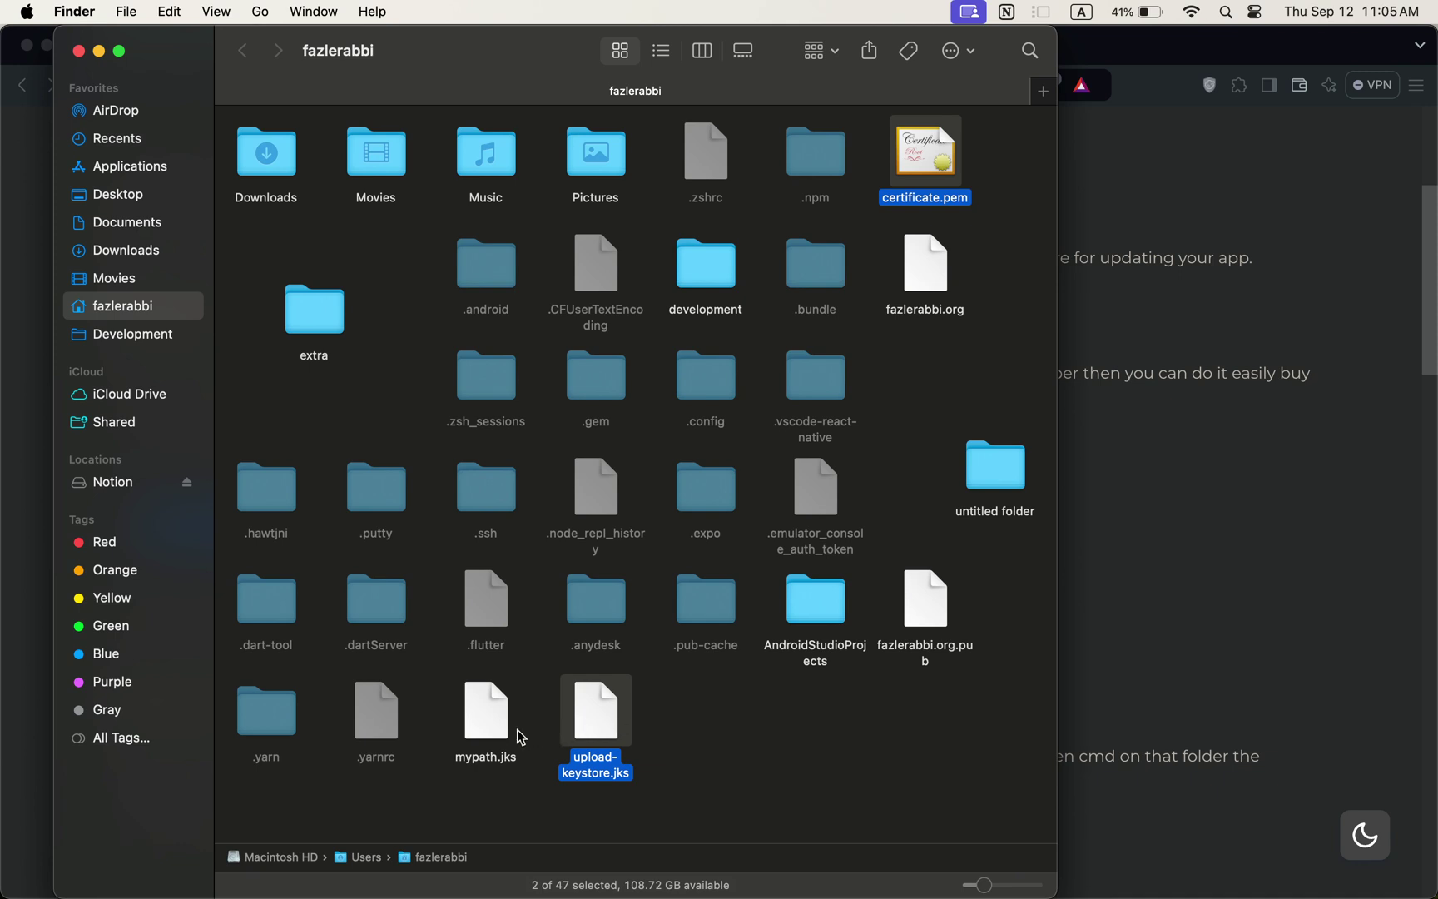
click(722, 759)
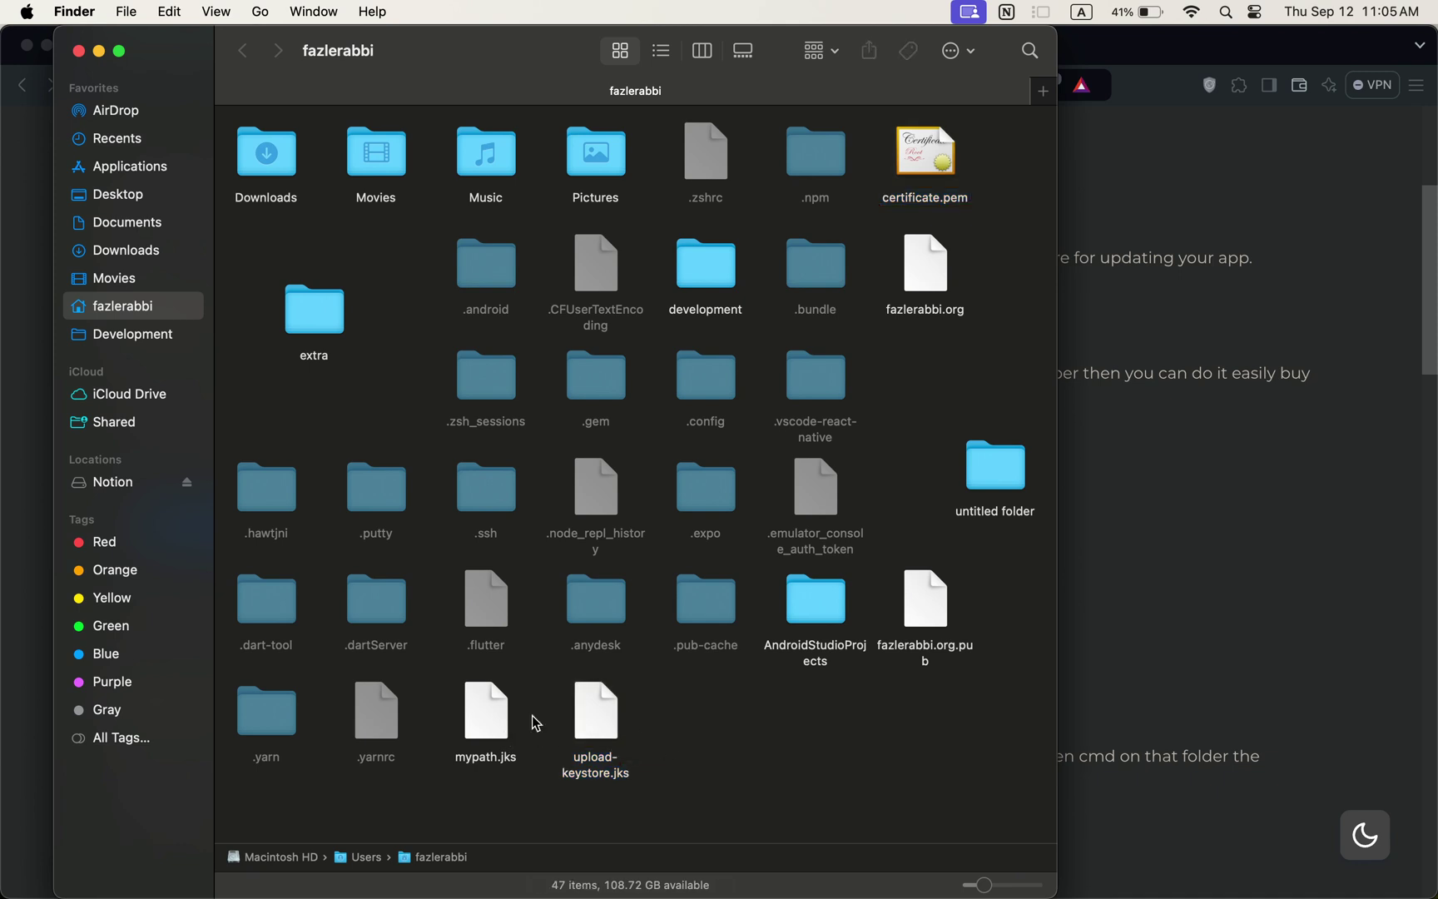
click(492, 724)
super+click(931, 176)
drag(930, 175, 934, 861)
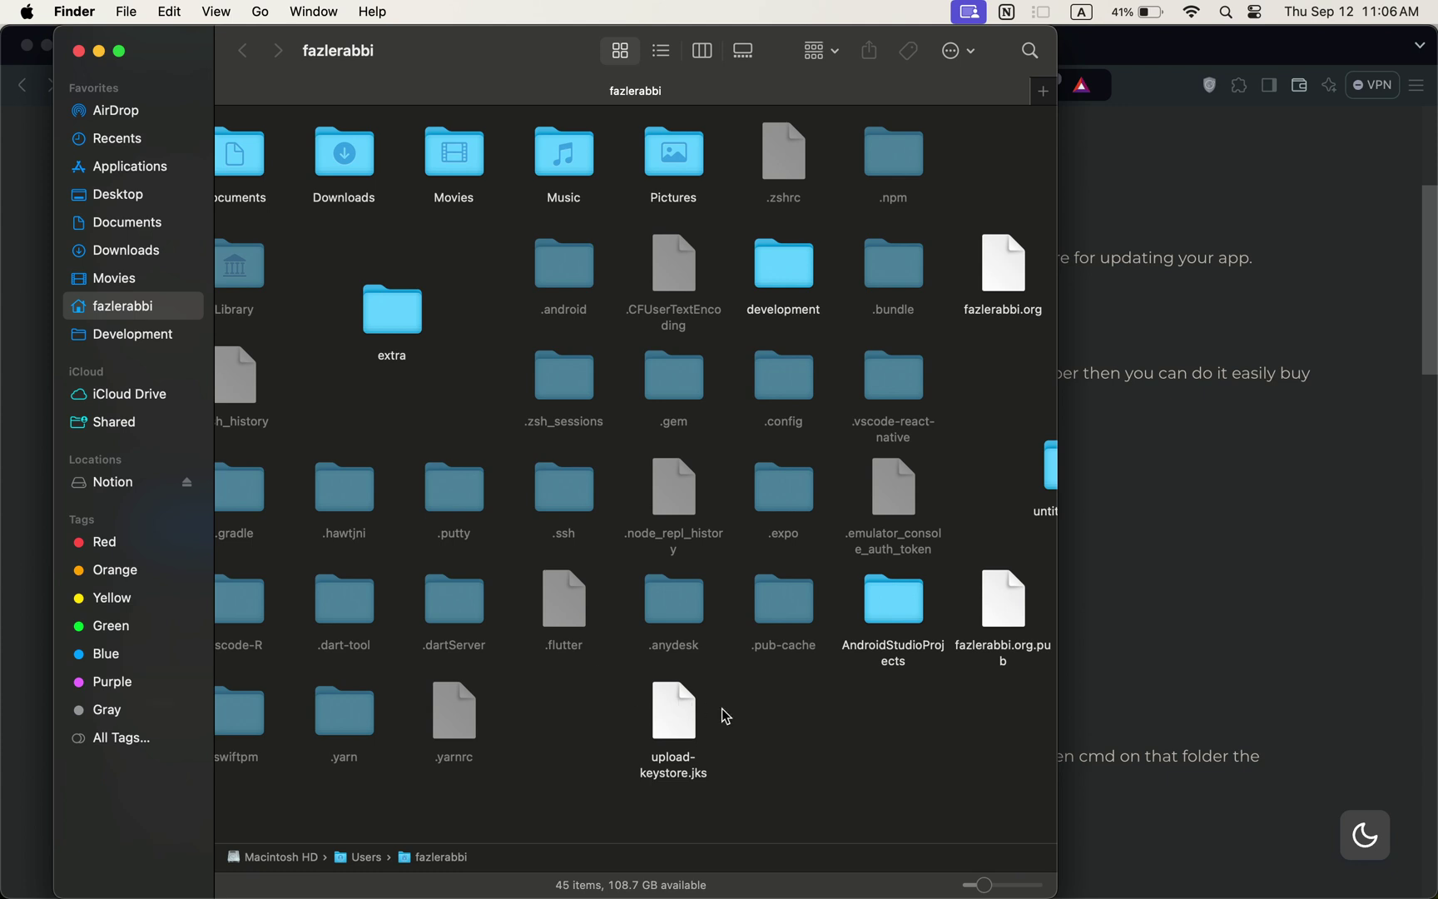
scroll(760, 732, left, 2)
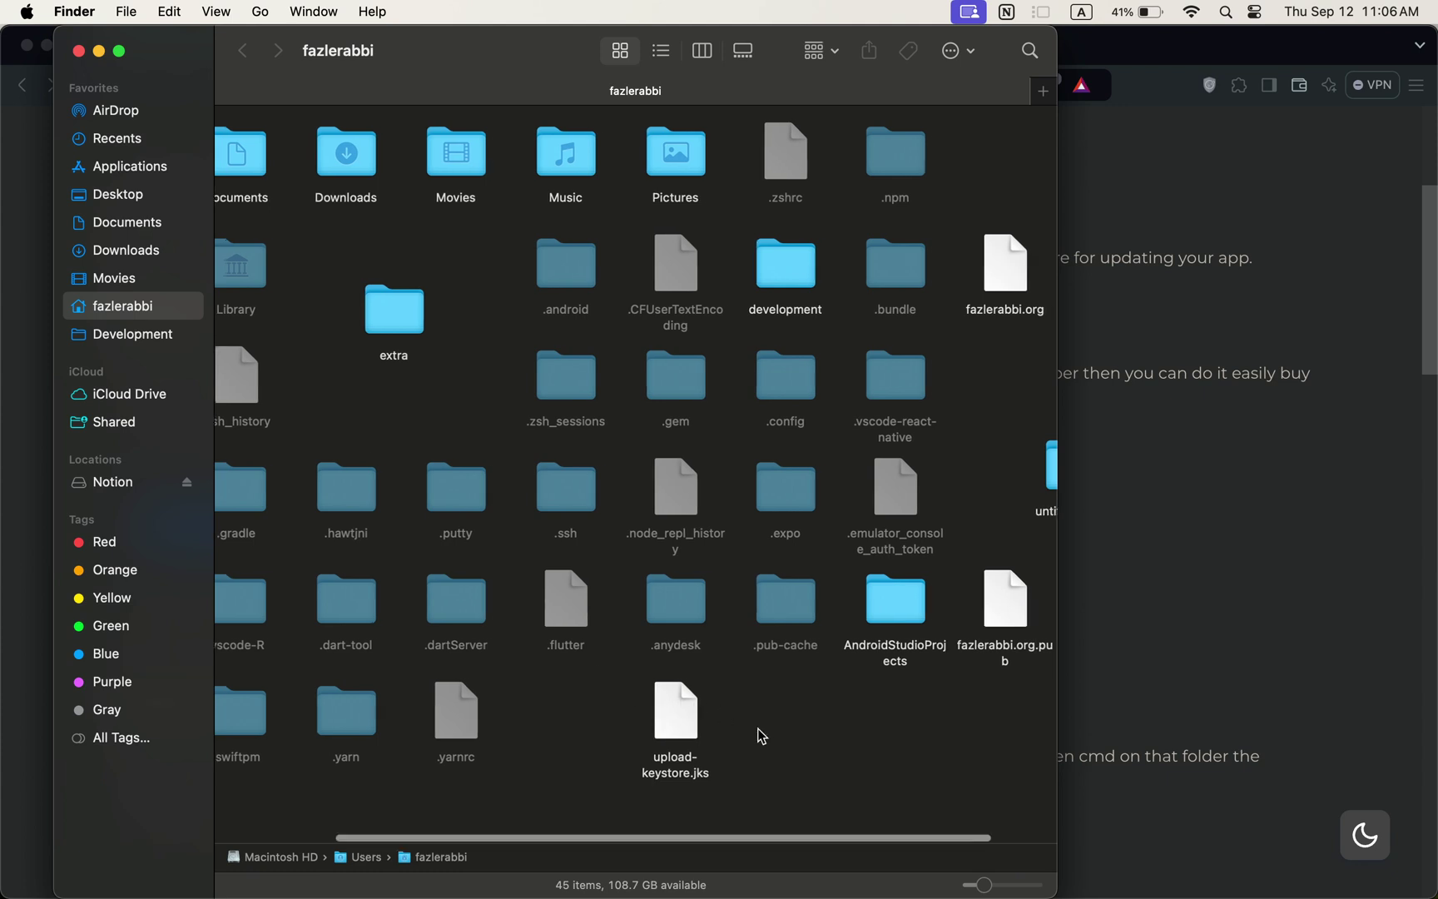
click(708, 730)
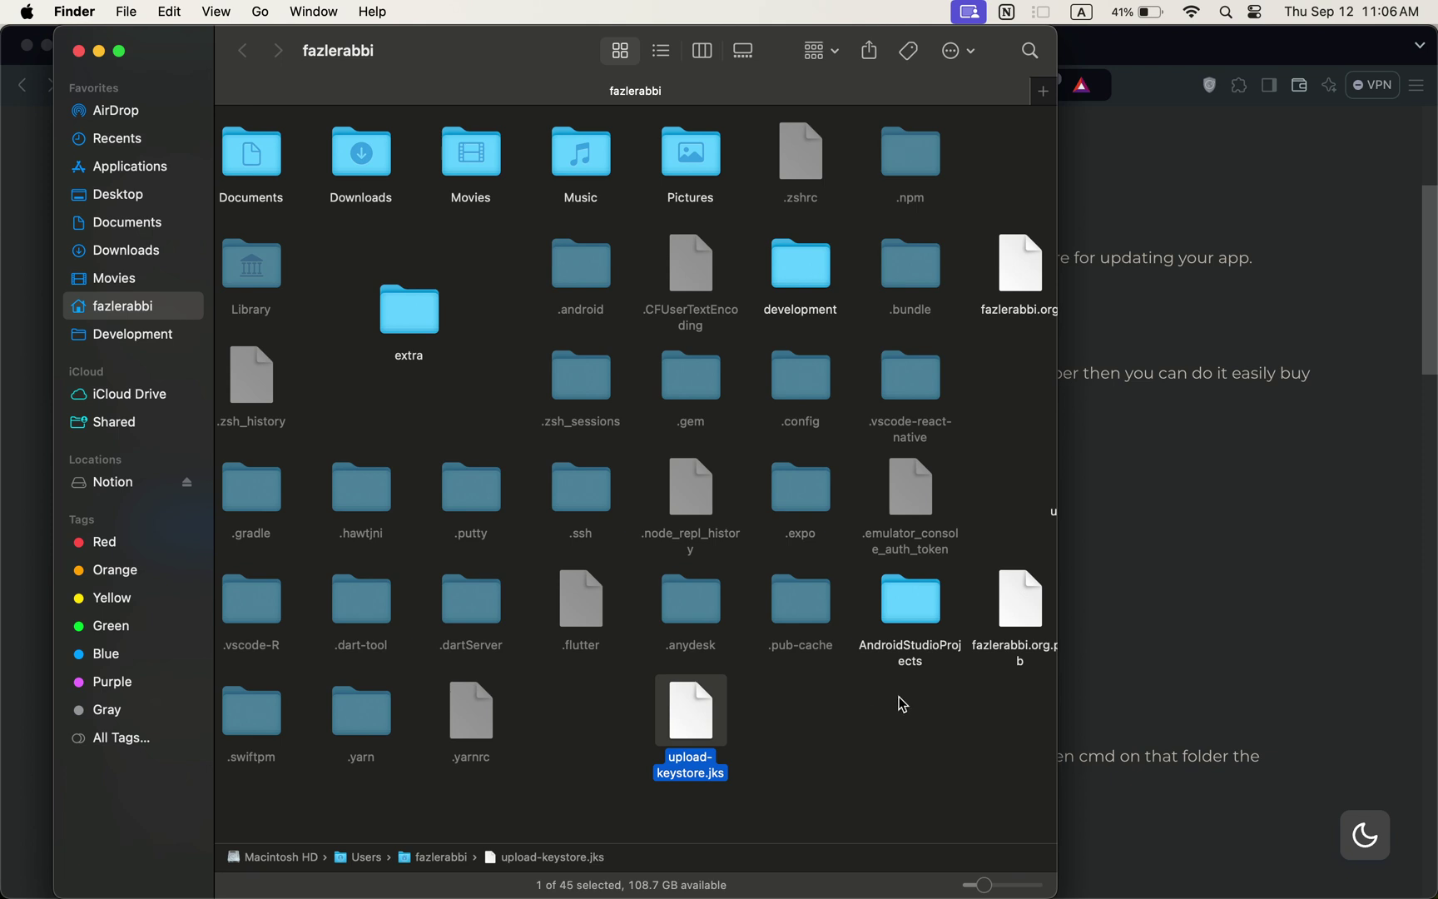
In Brave, select the full Step 2 keytool -export command line for certificate.pem.
click(1152, 602)
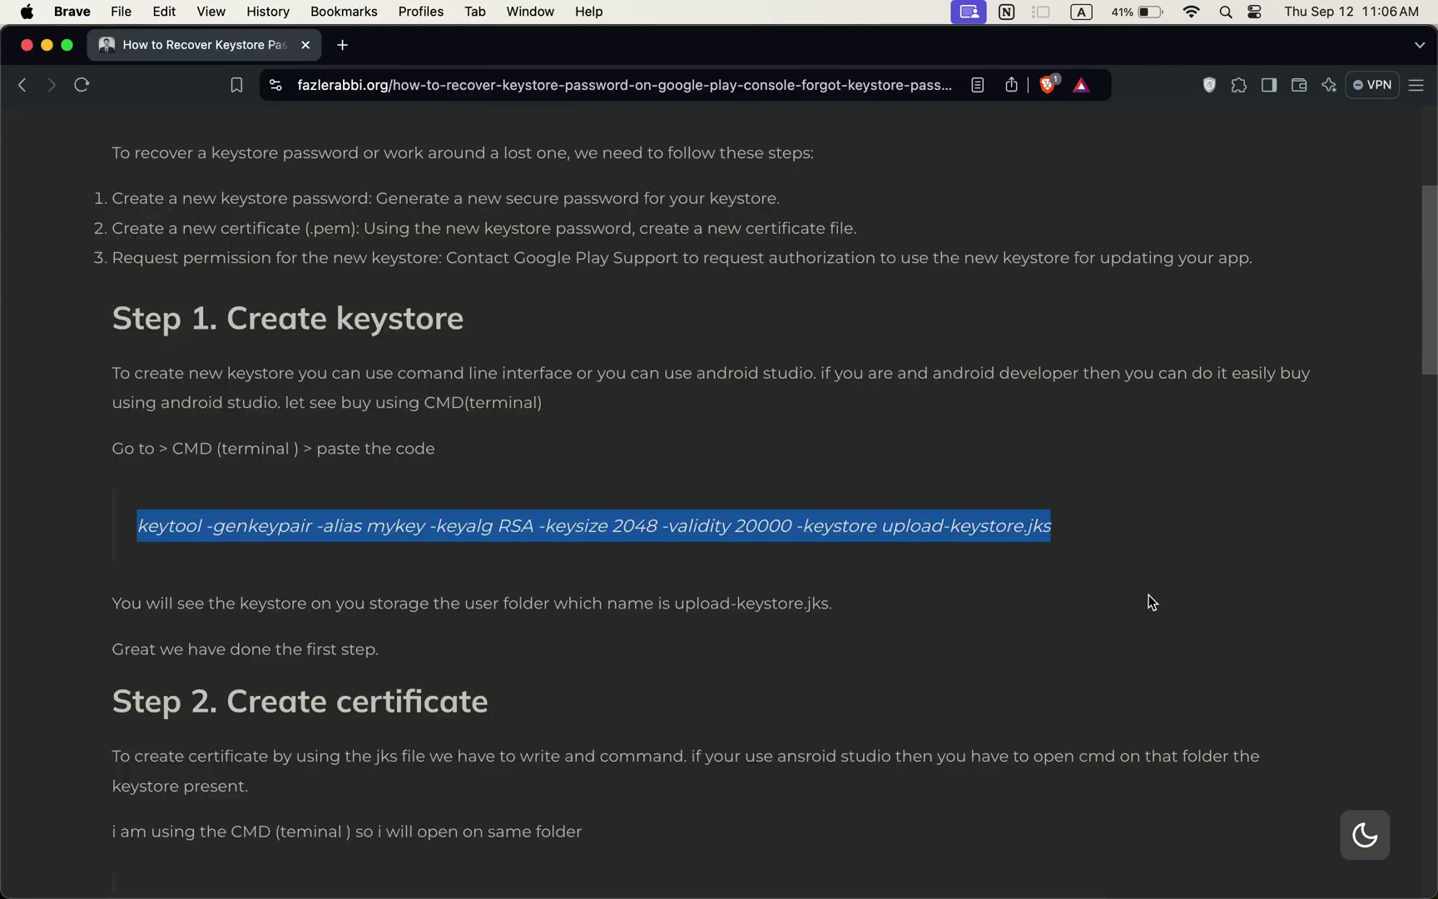
scroll(1152, 602, down, 5)
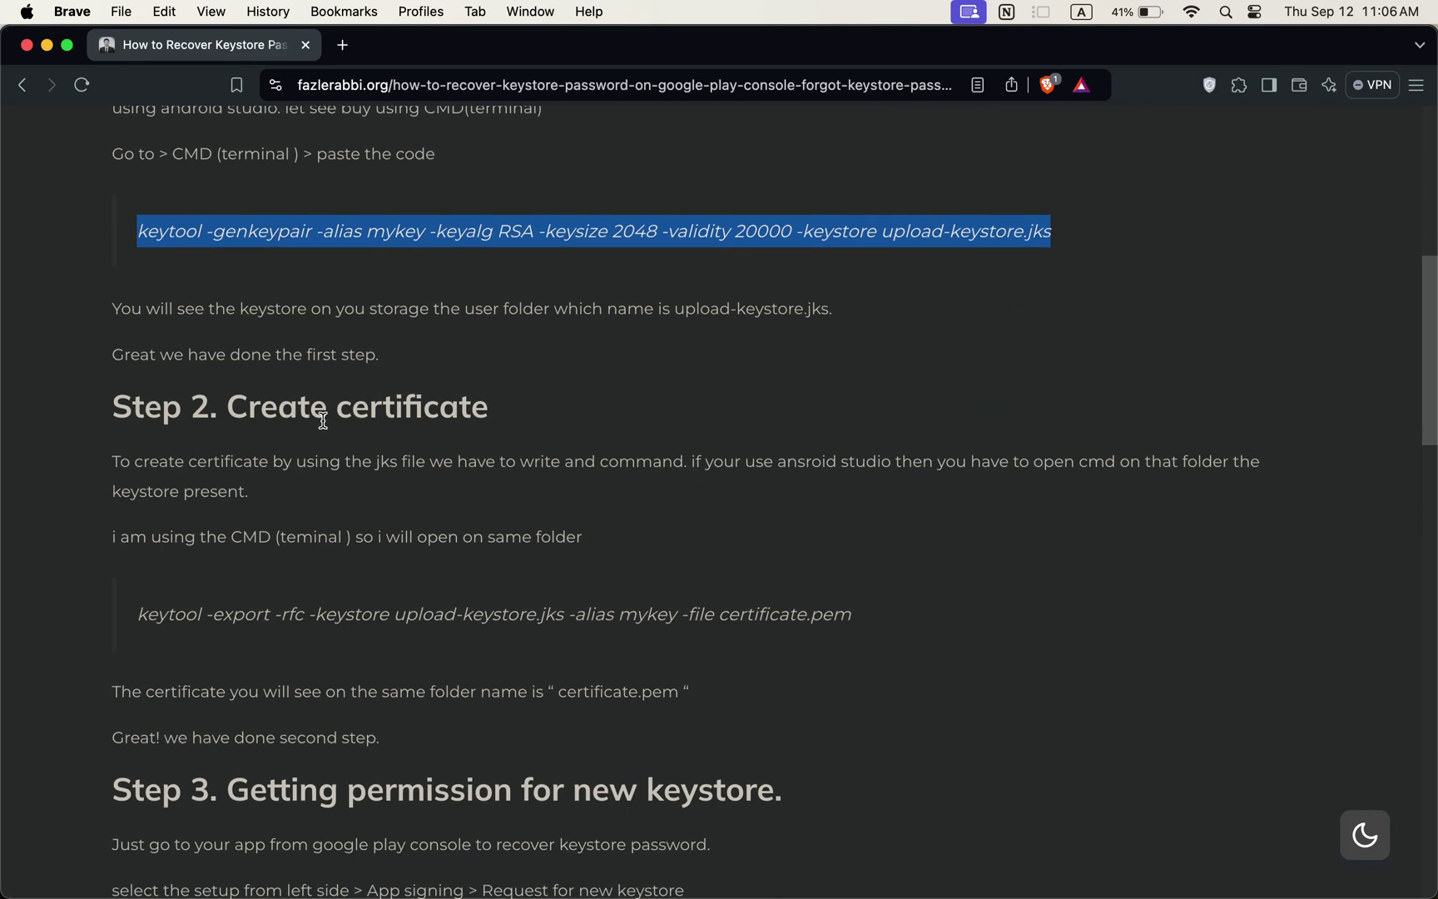
drag(240, 410, 500, 414)
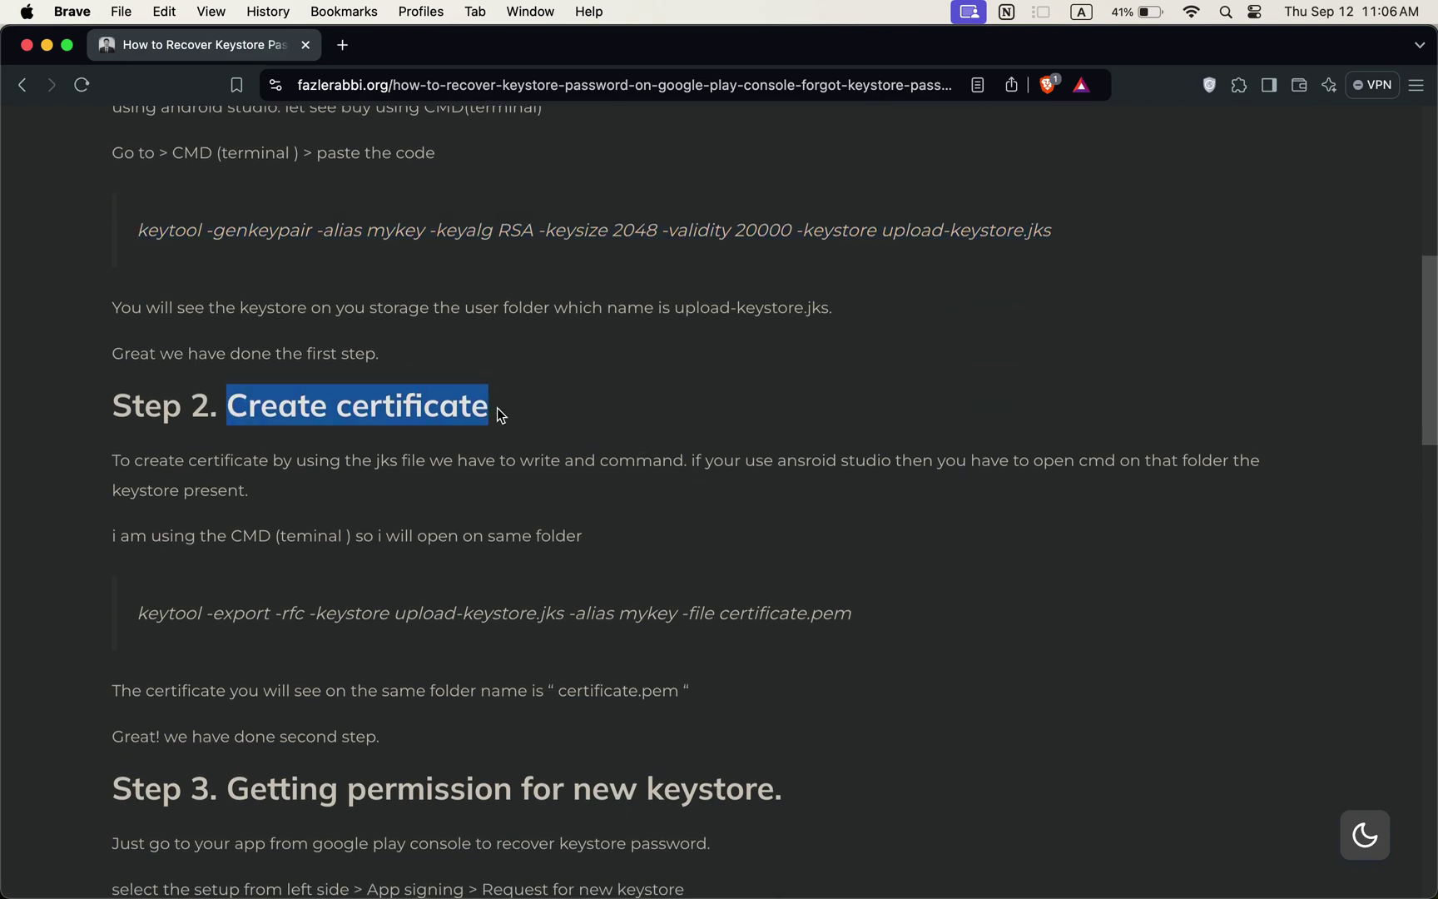
scroll(500, 414, down, 2)
click(679, 501)
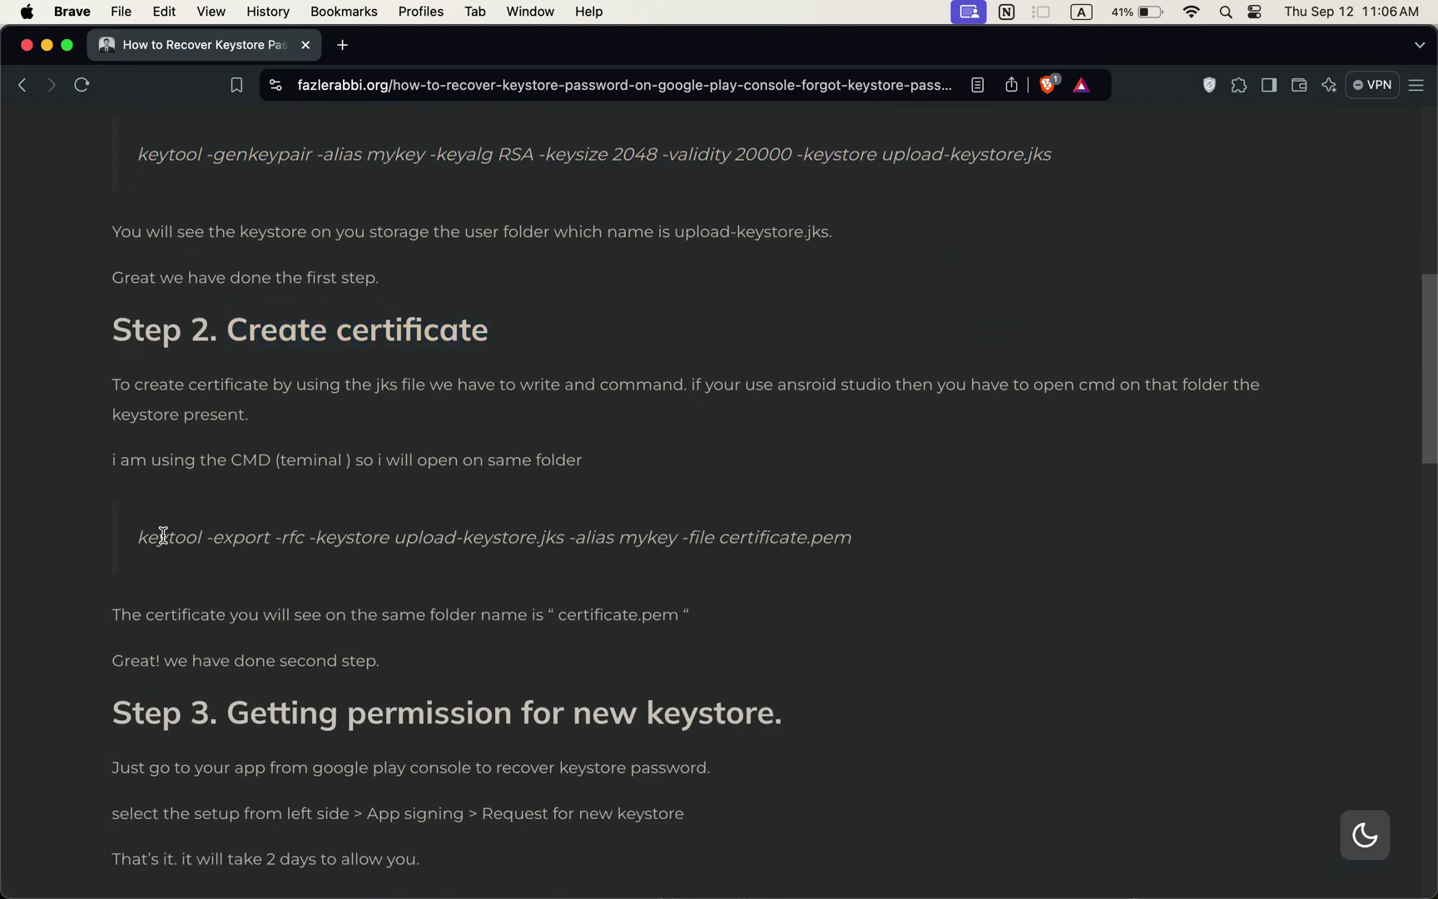
drag(142, 537, 710, 537)
click(925, 513)
triple_click(870, 542)
key(super+c)
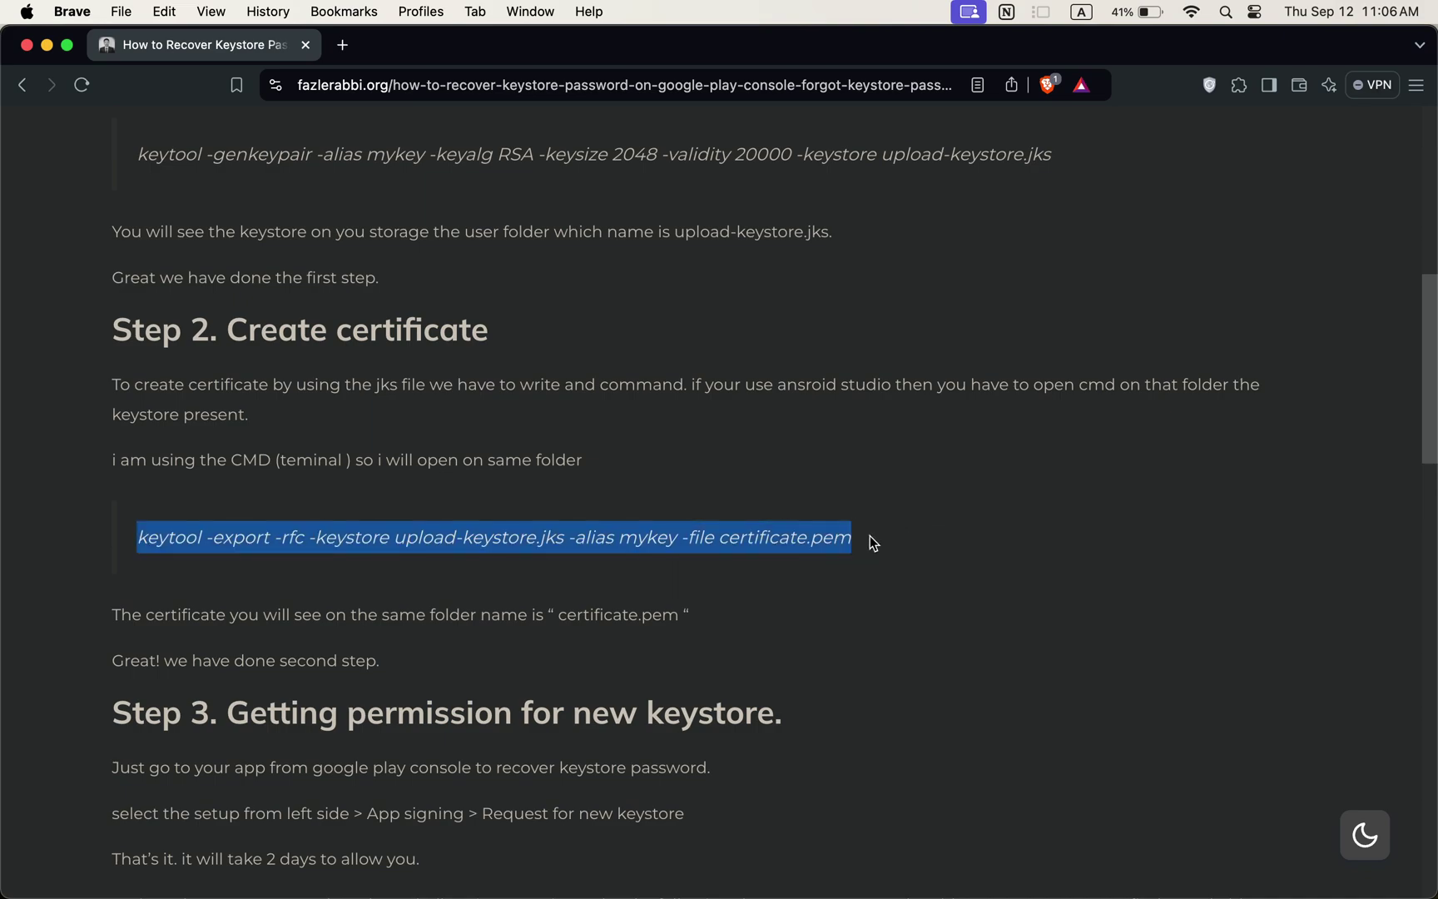
key(ctrl+Up)
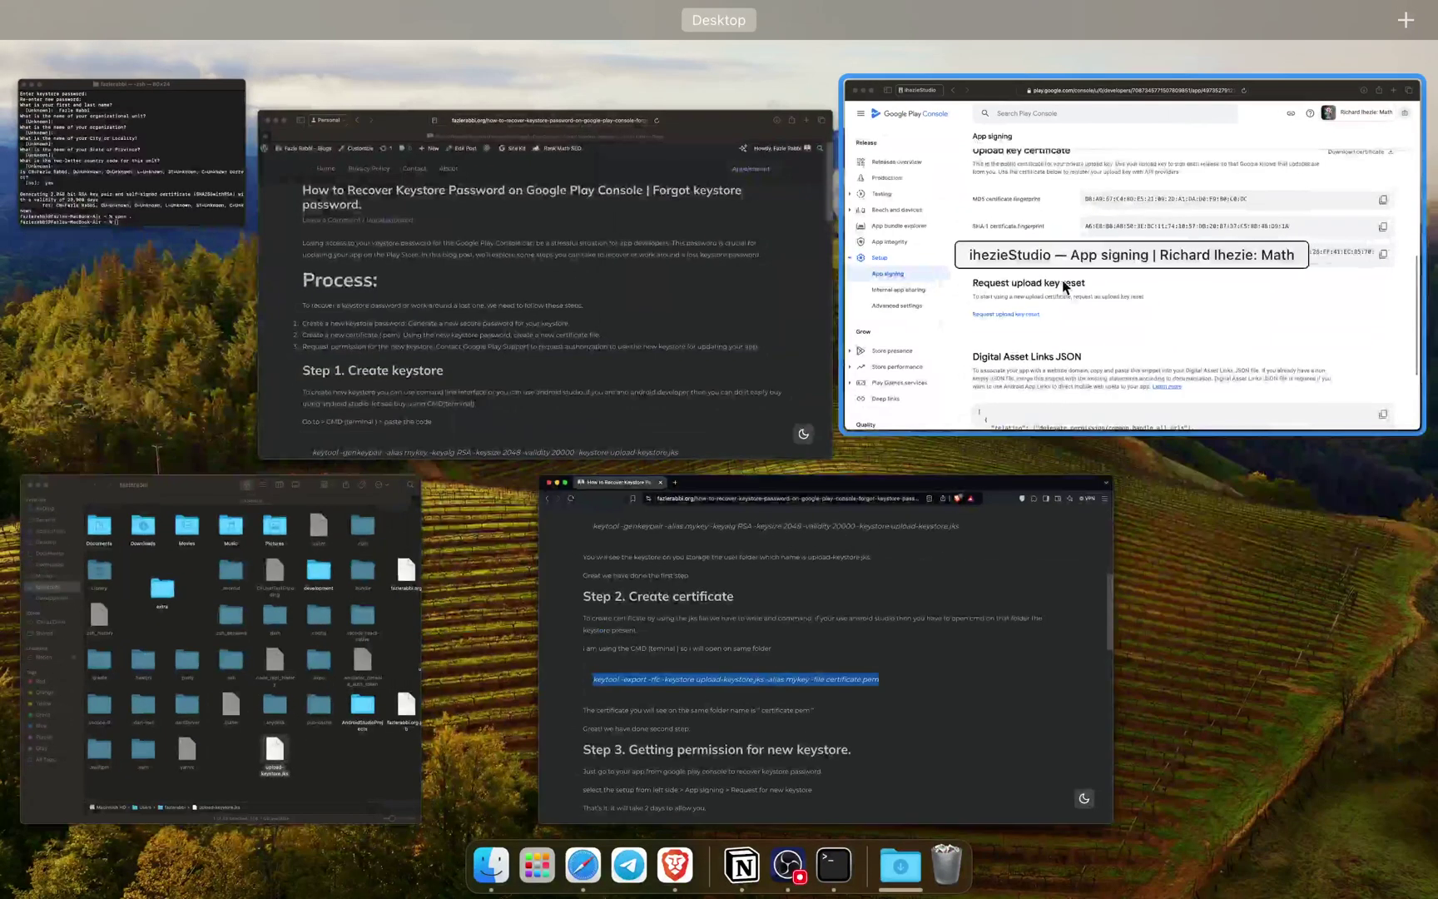
Run the pasted keytool -export command in Terminal, entering the keystore password to create certificate.pem.
click(172, 181)
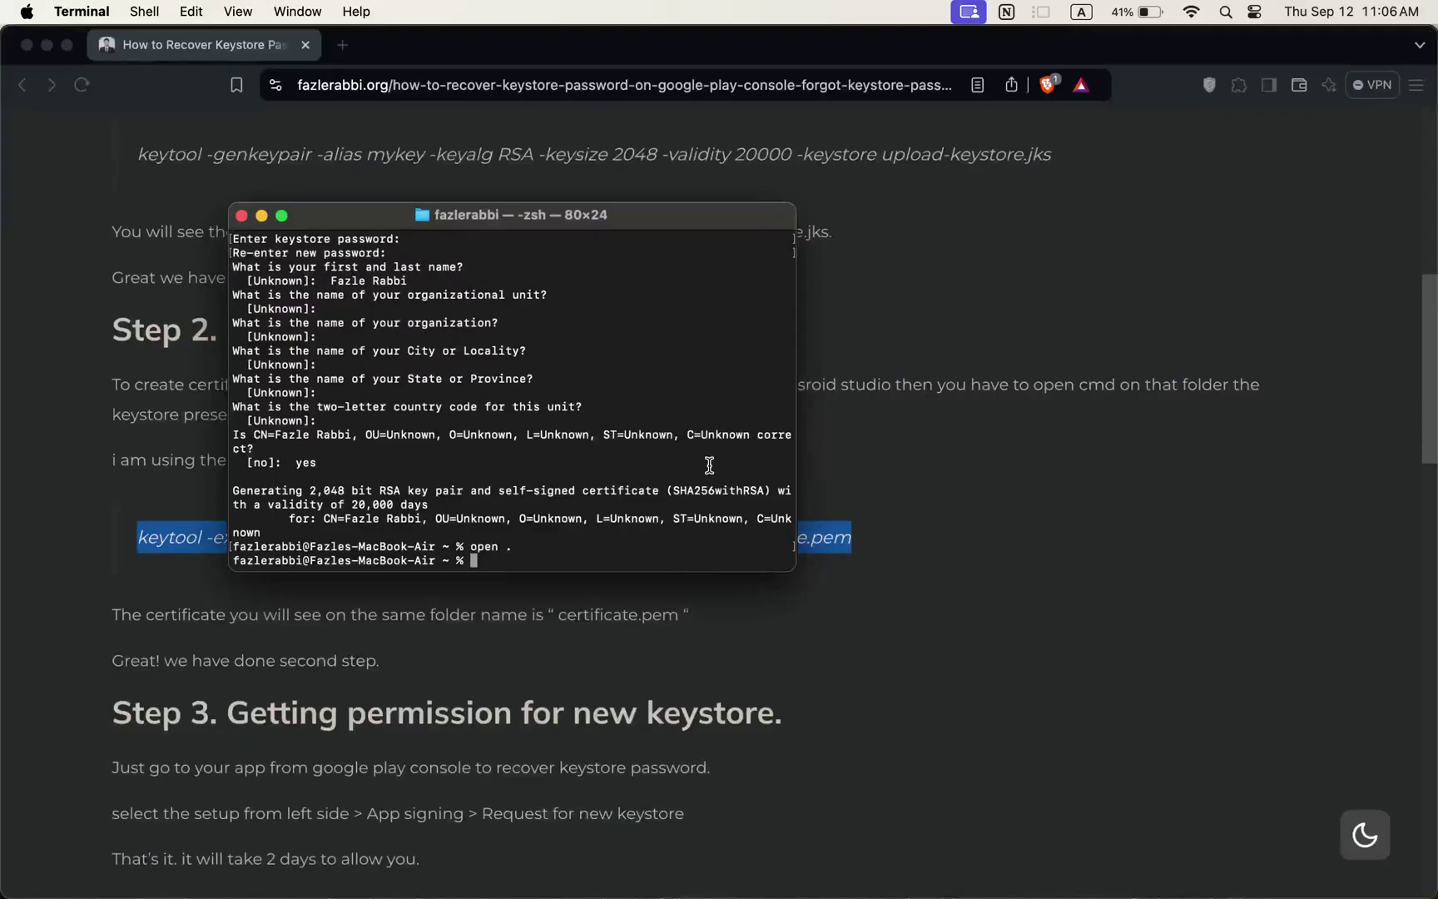
key(super+v)
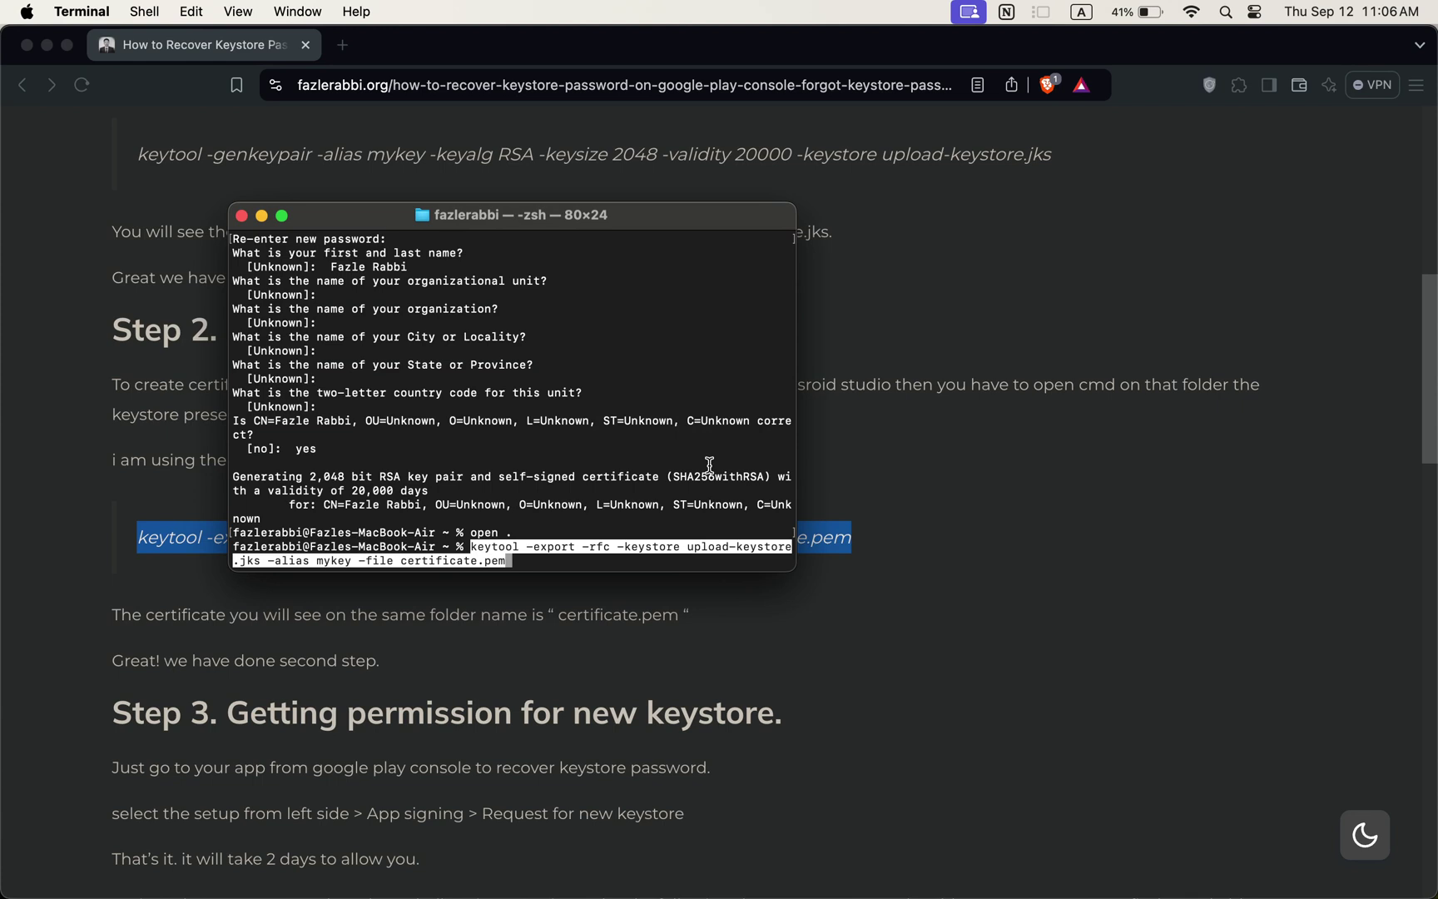
key(Return)
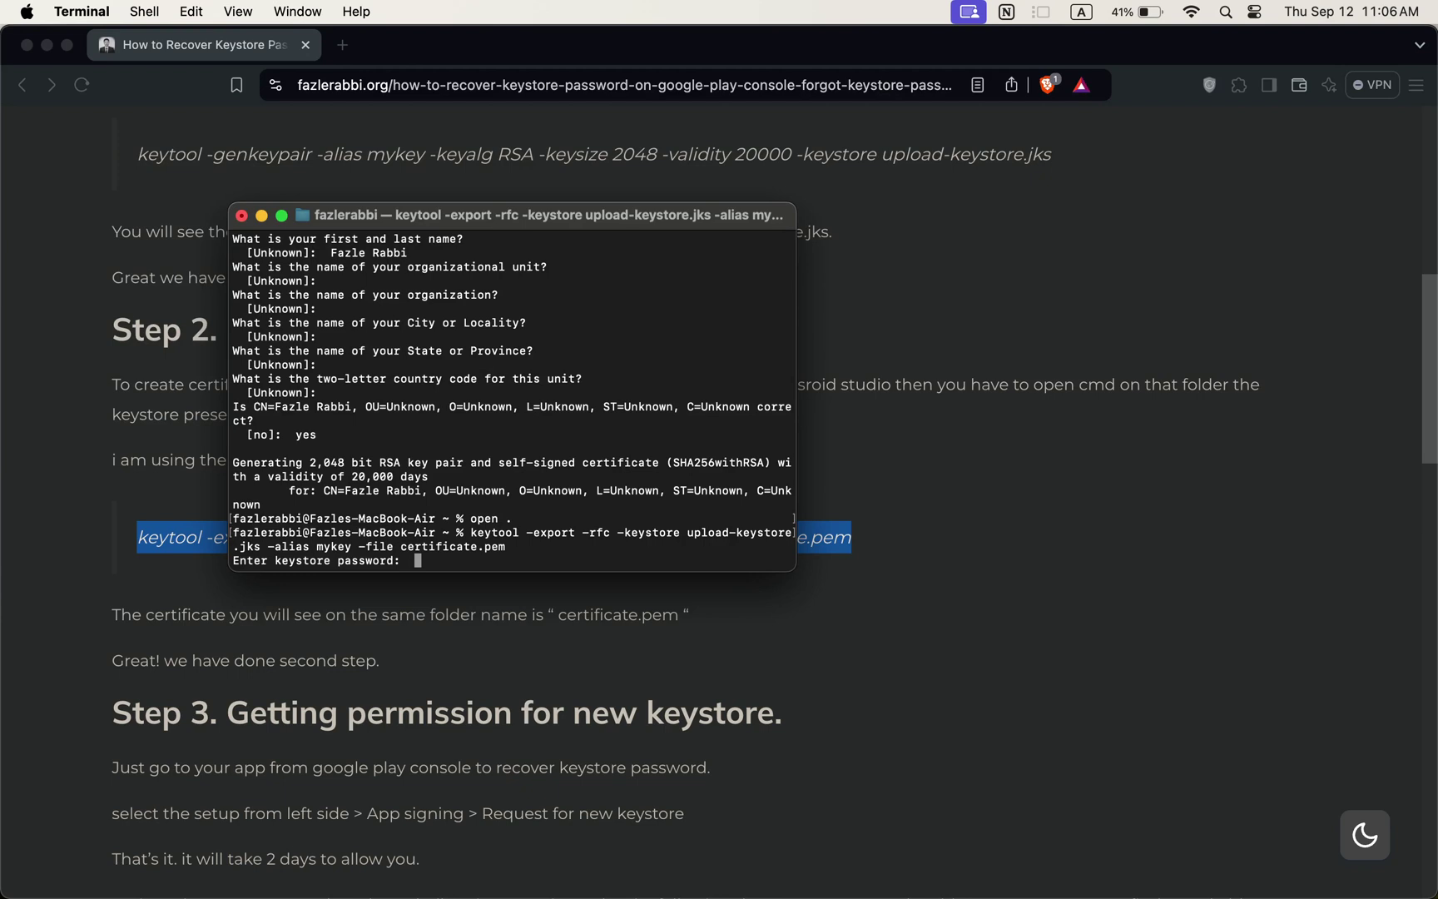
key(Return)
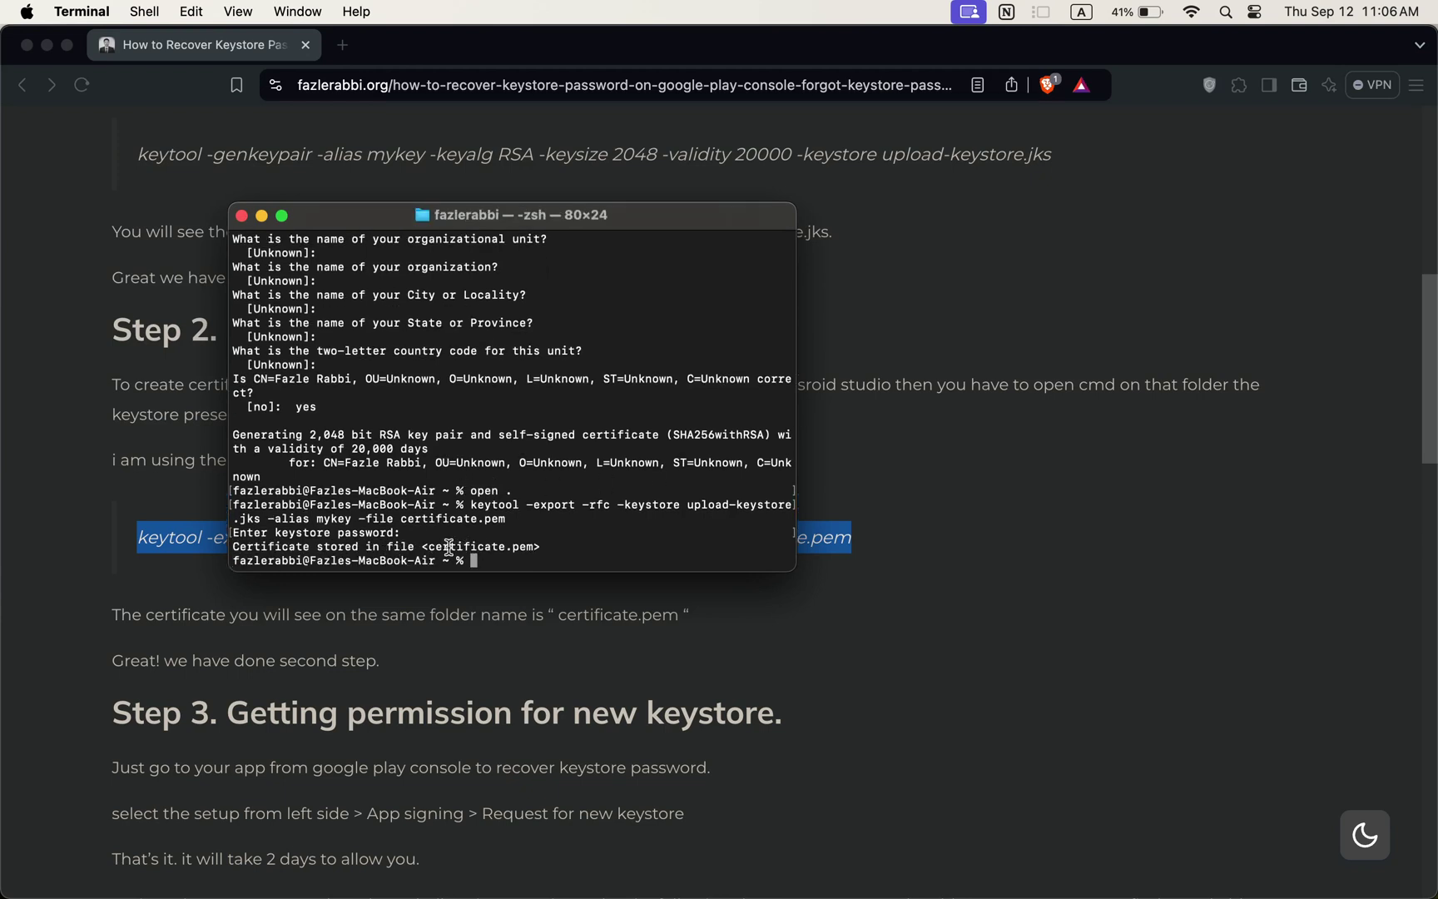
drag(429, 546, 536, 541)
key(ctrl+Up)
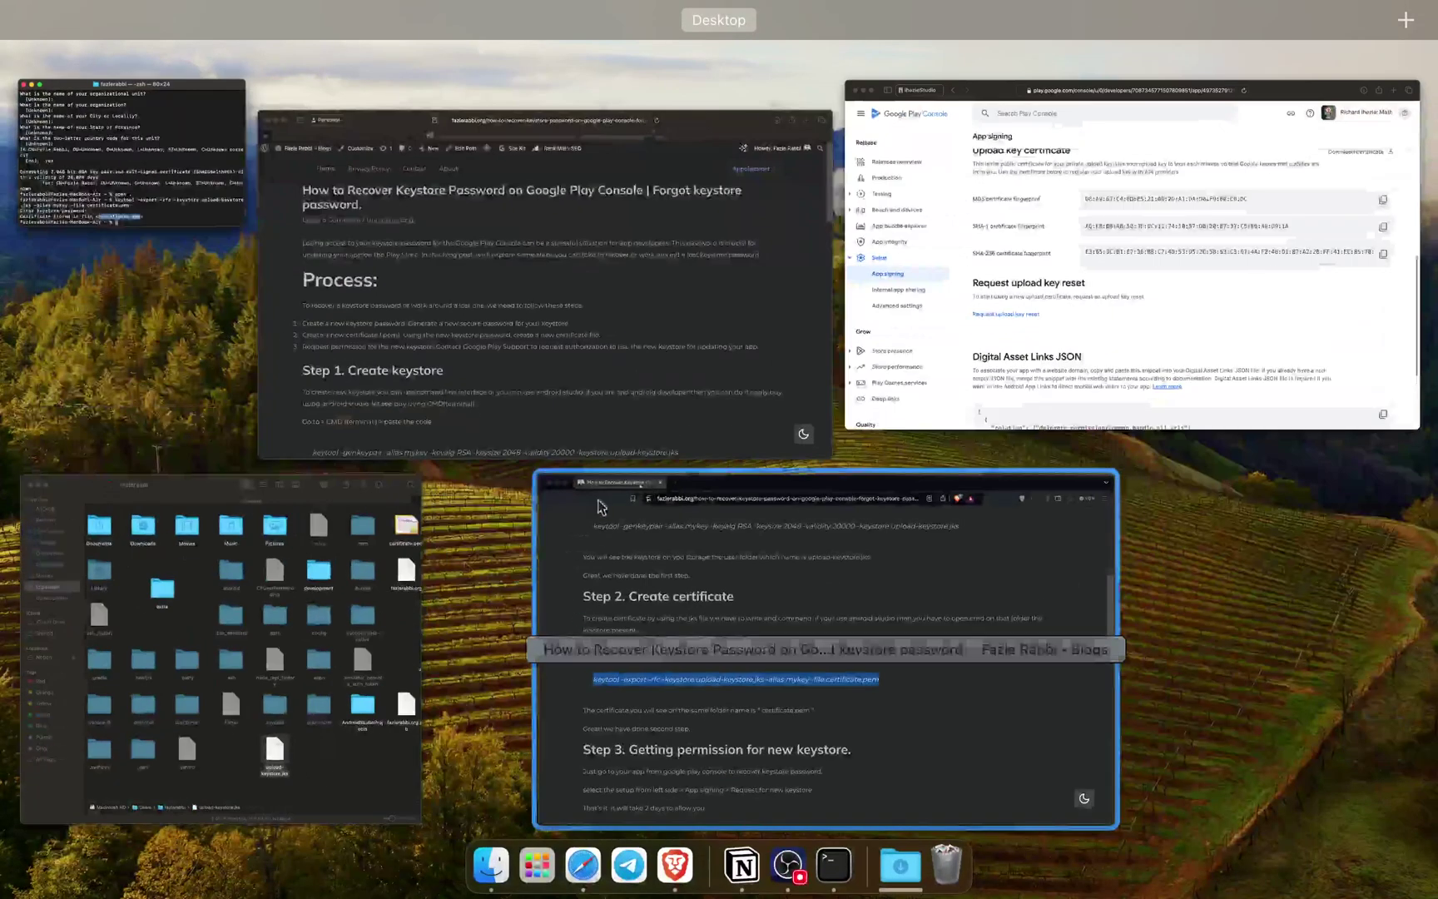
Check certificate.pem beside upload-keystore.jks in Finder, then switch back to Play Console's App signing page.
click(320, 657)
scroll(886, 457, right, 3)
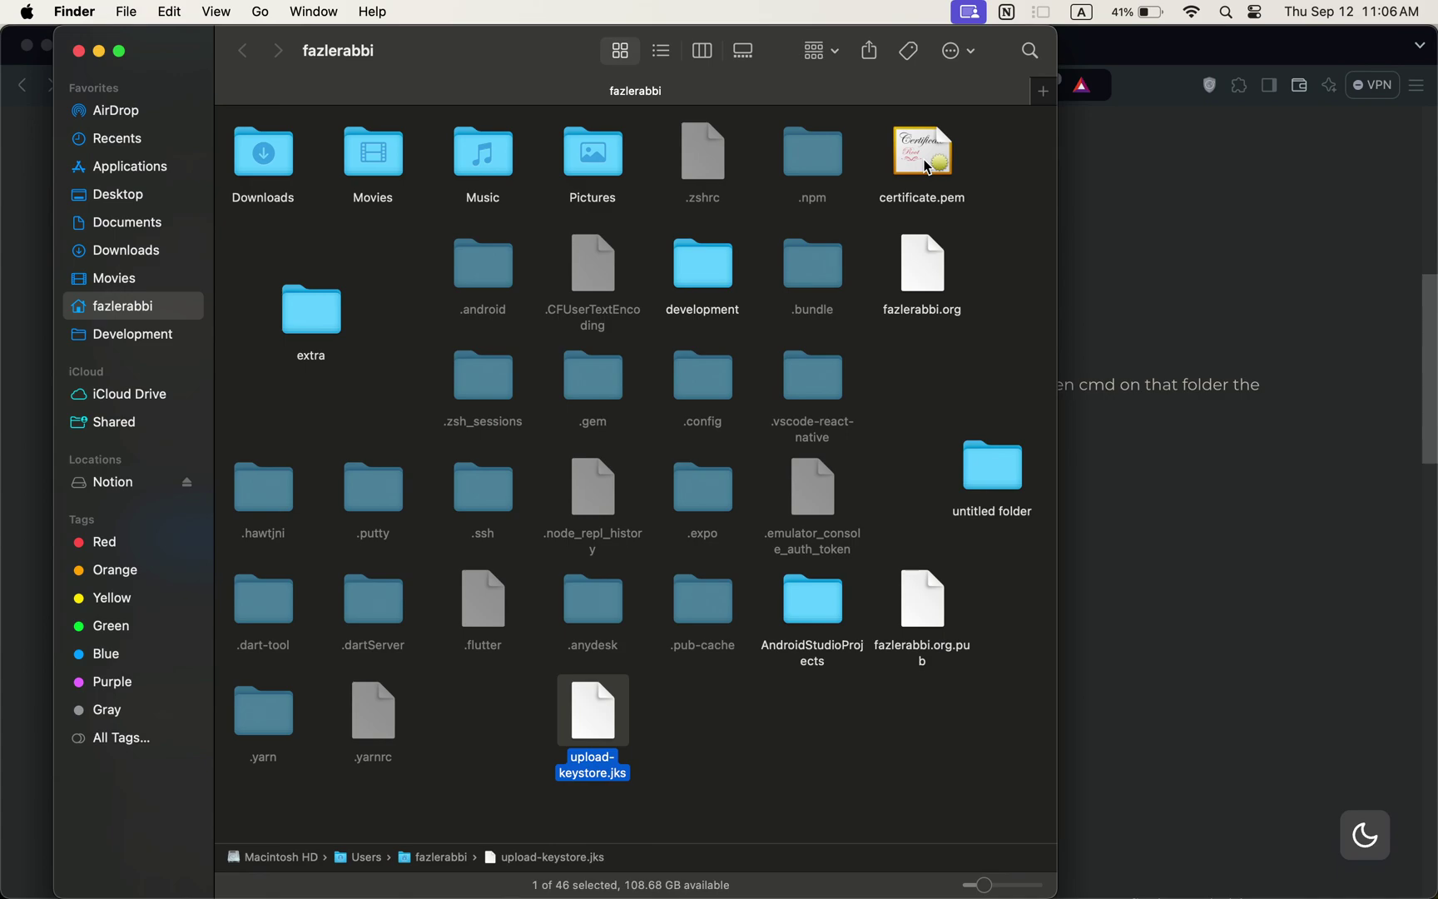
key(ctrl+Up)
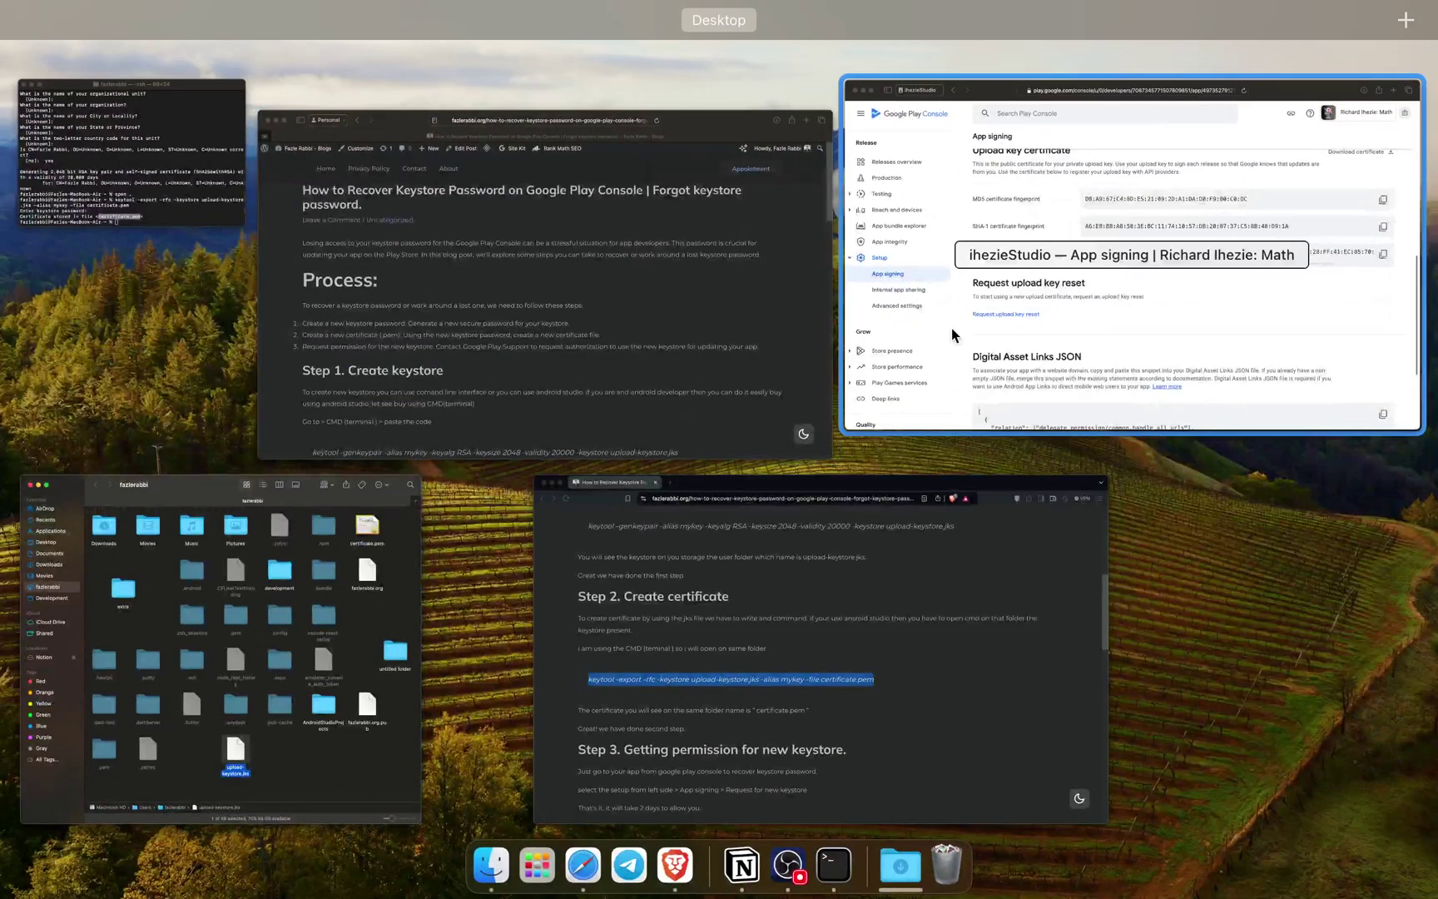
click(951, 334)
scroll(516, 584, up, 5)
scroll(516, 585, down, 5)
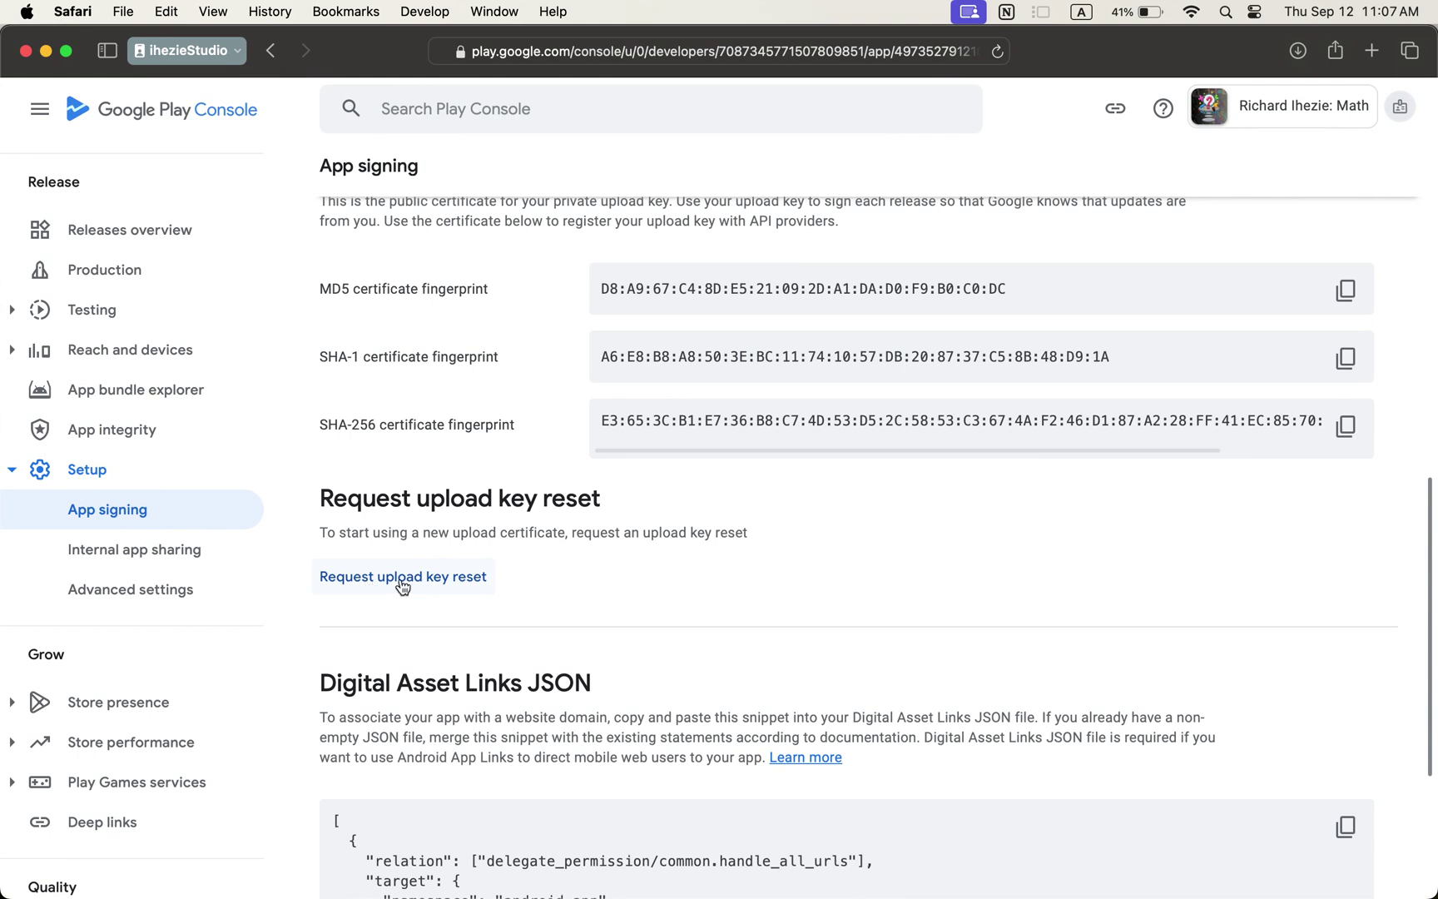
Request an upload key reset with reason 'I lost my upload key' and upload certificate.pem from the home folder.
click(414, 588)
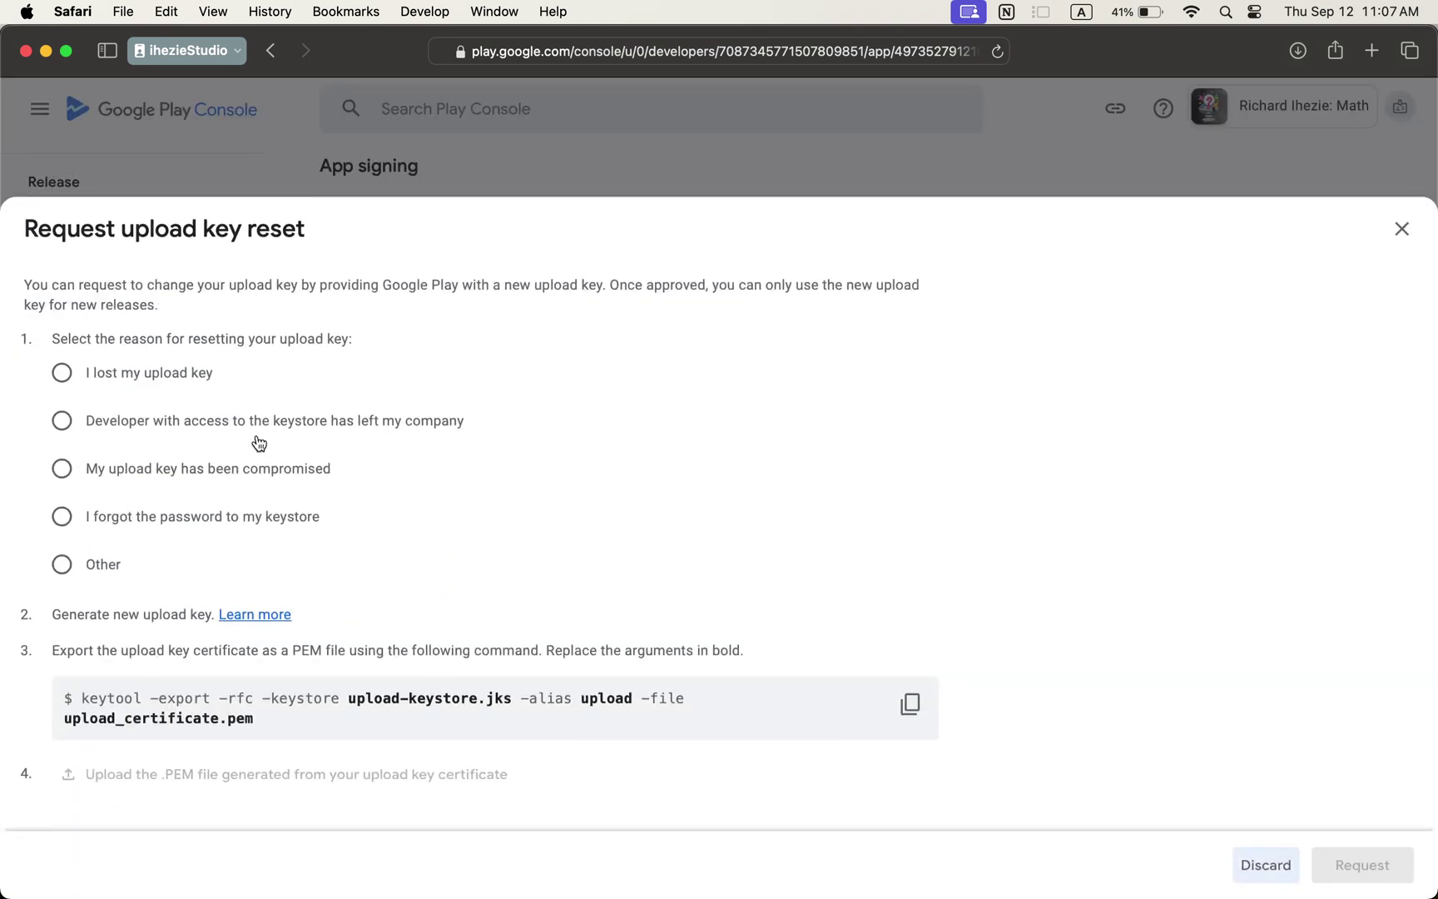
click(161, 380)
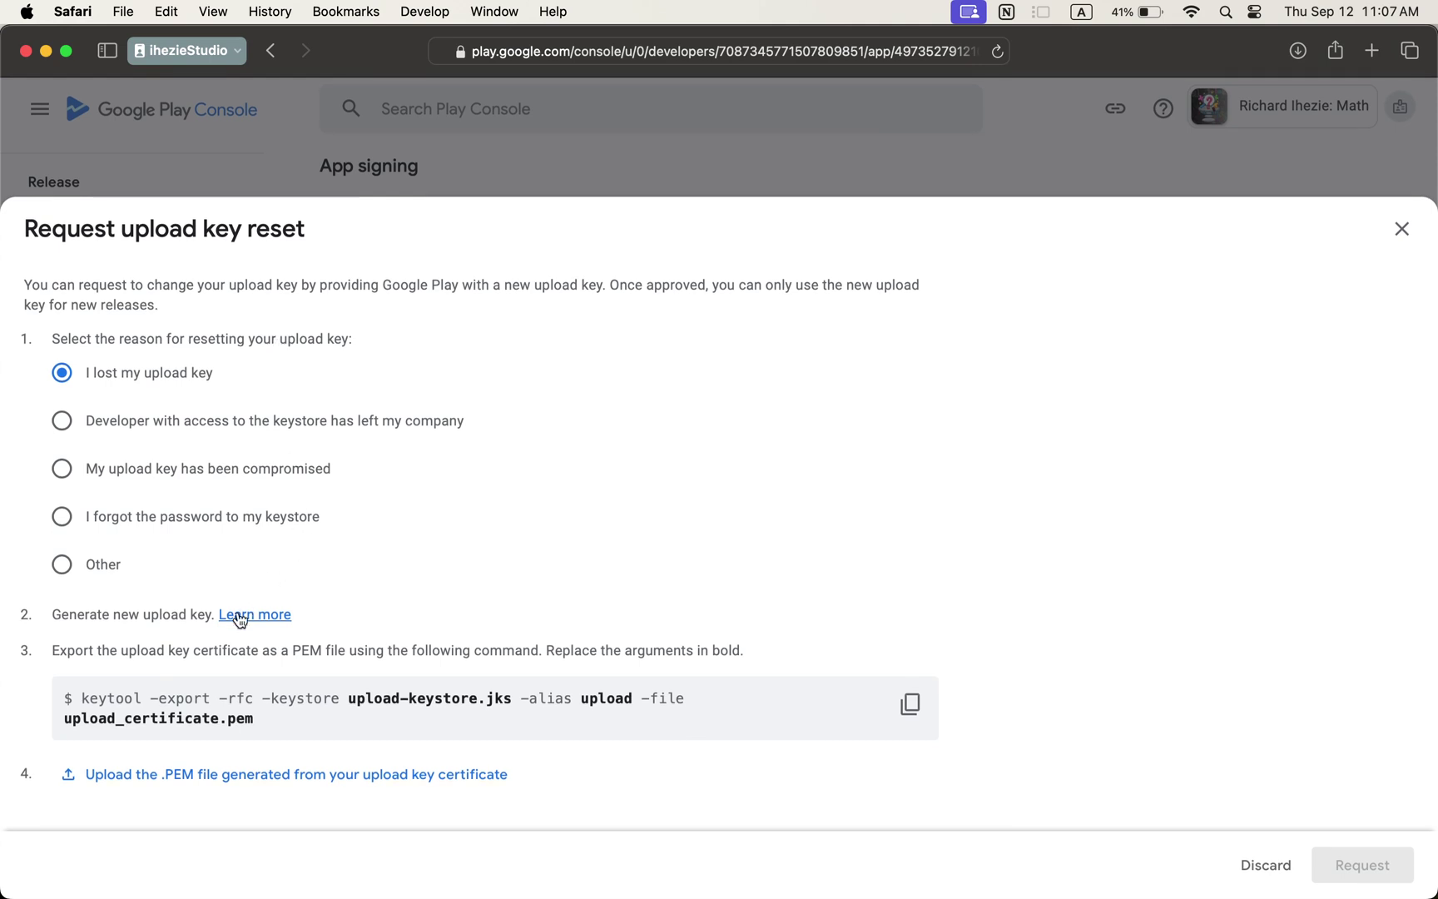
click(144, 778)
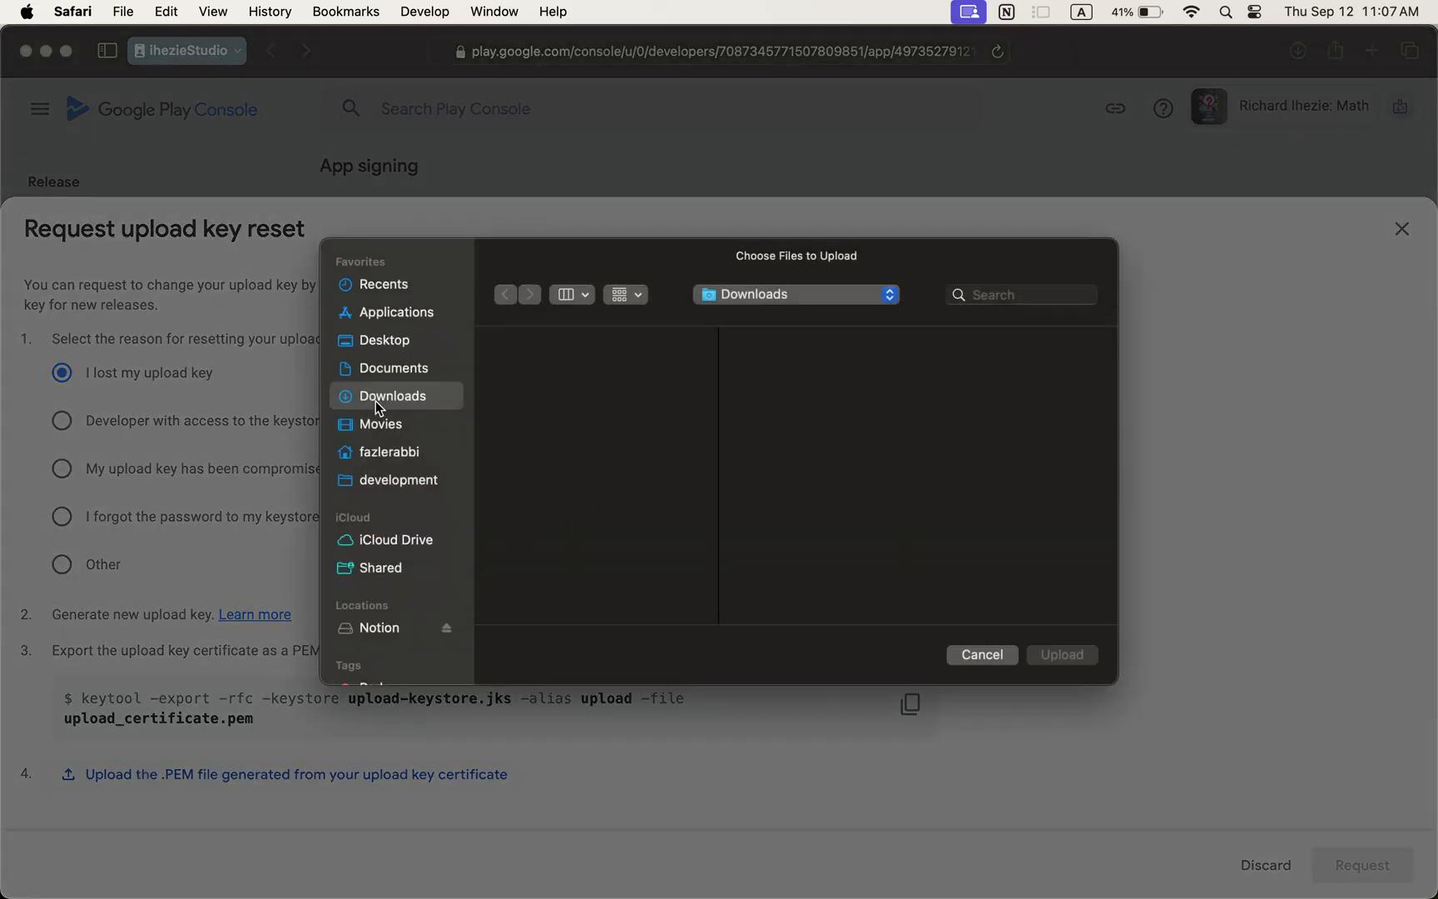
click(386, 471)
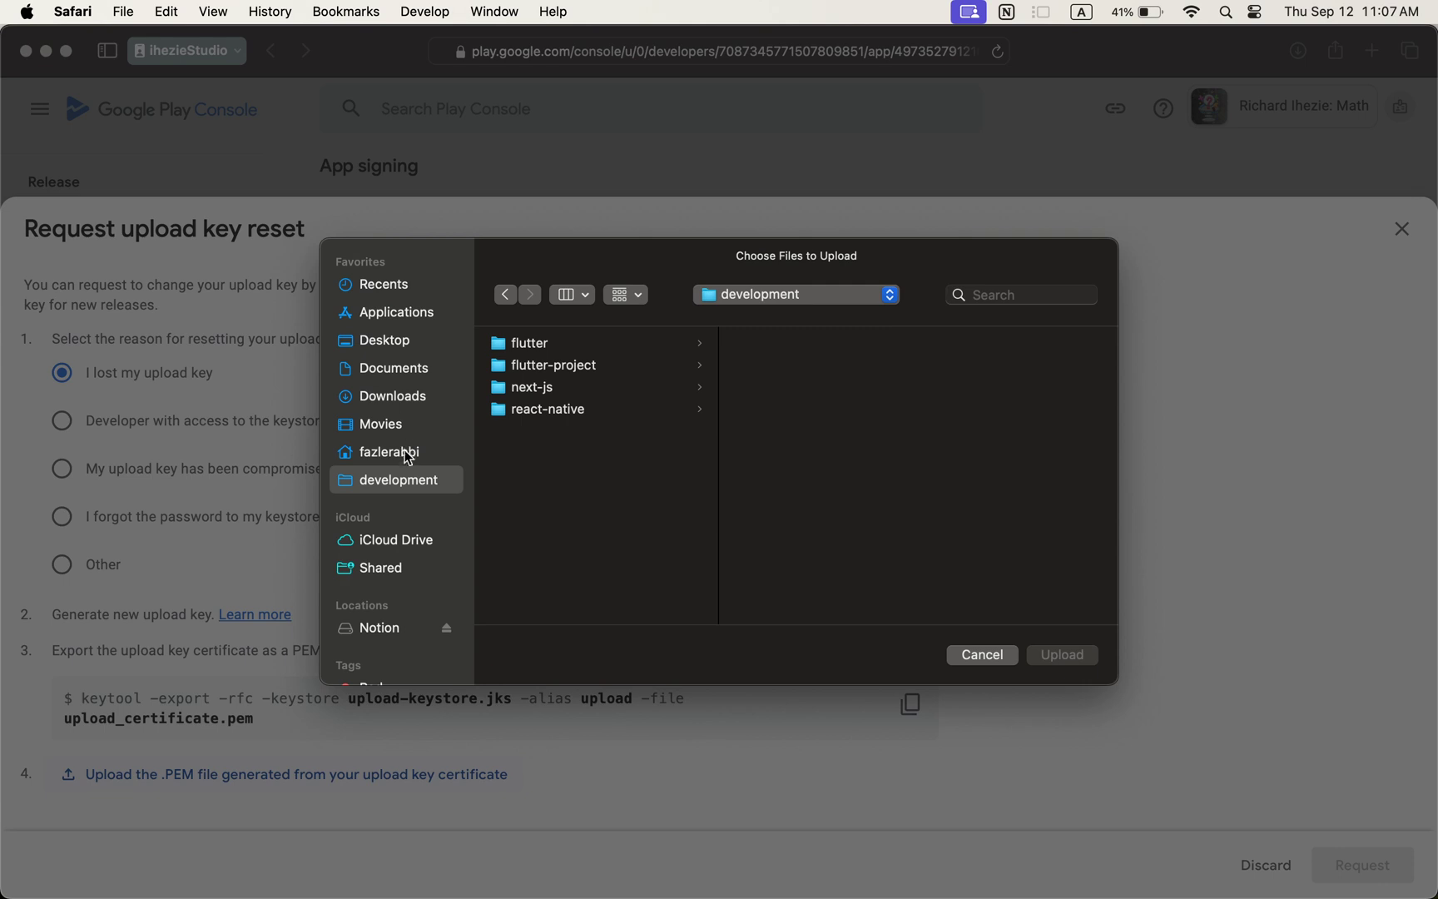
click(406, 458)
scroll(634, 464, down, 2)
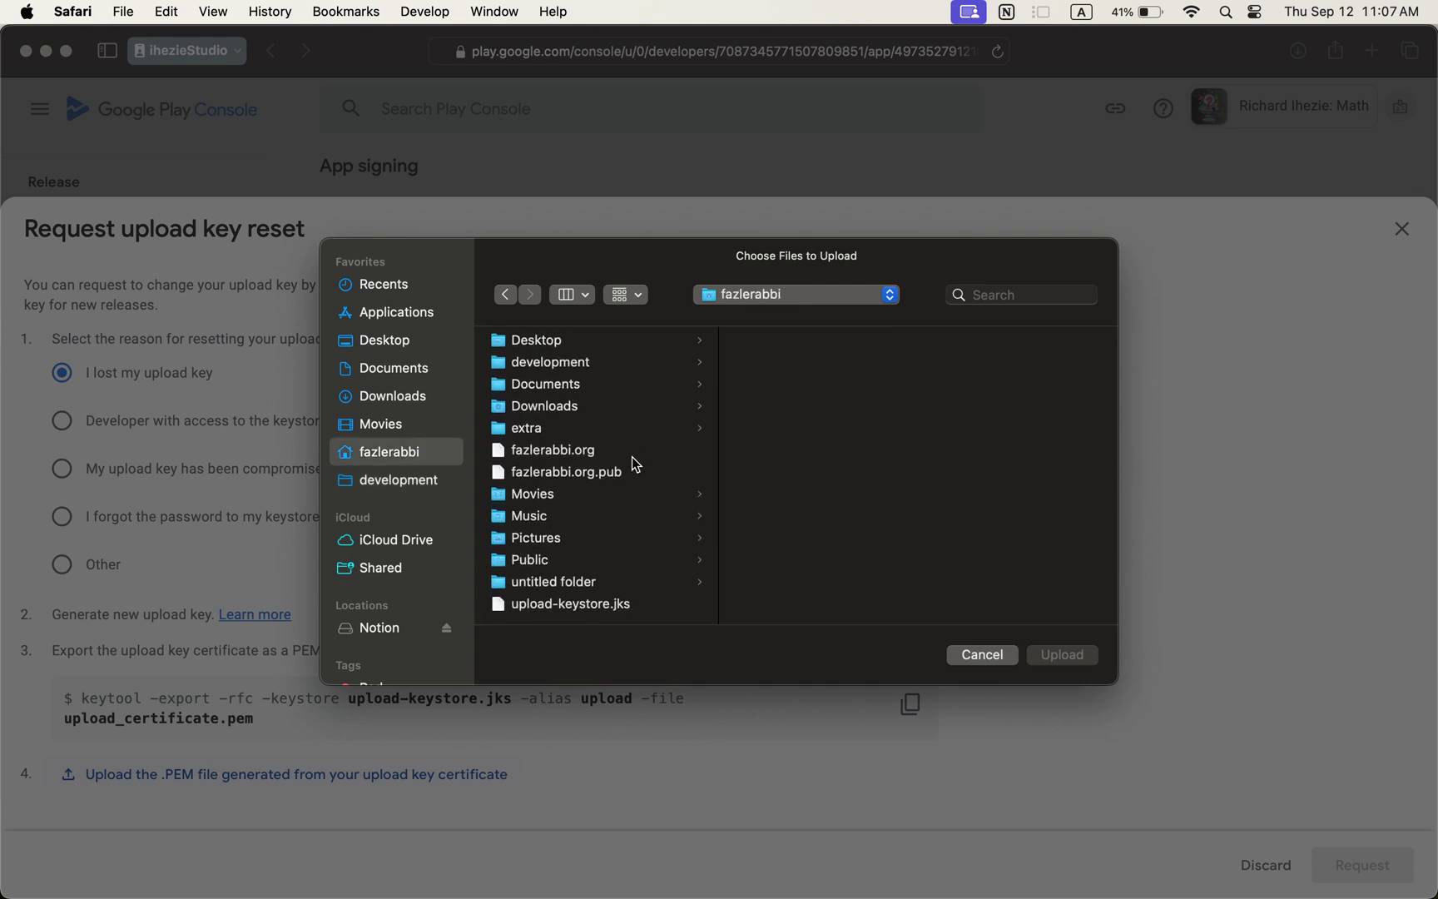
scroll(614, 447, up, 2)
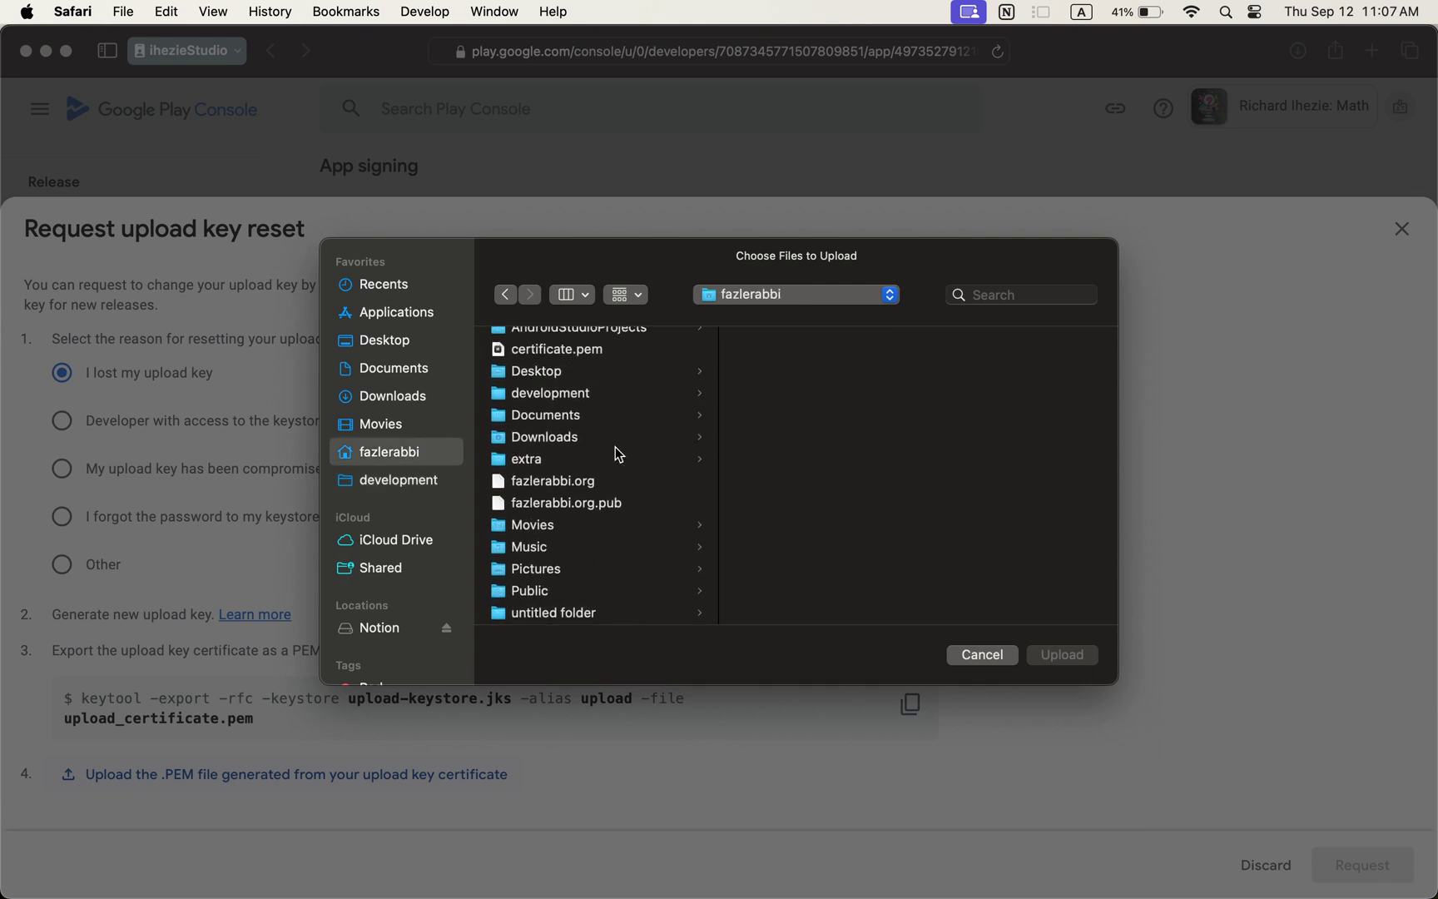
click(598, 369)
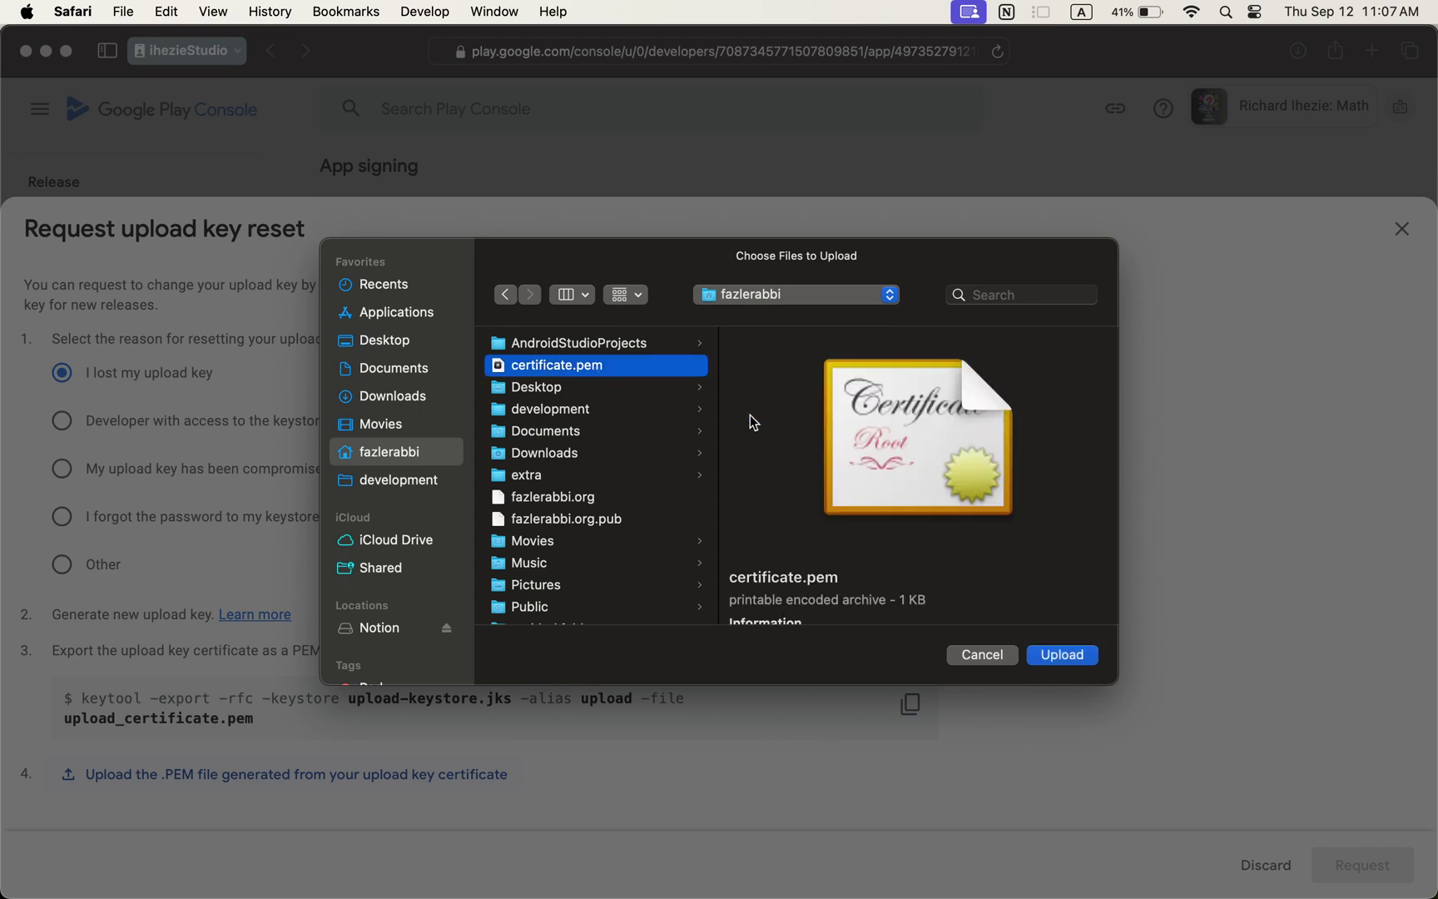
click(1060, 656)
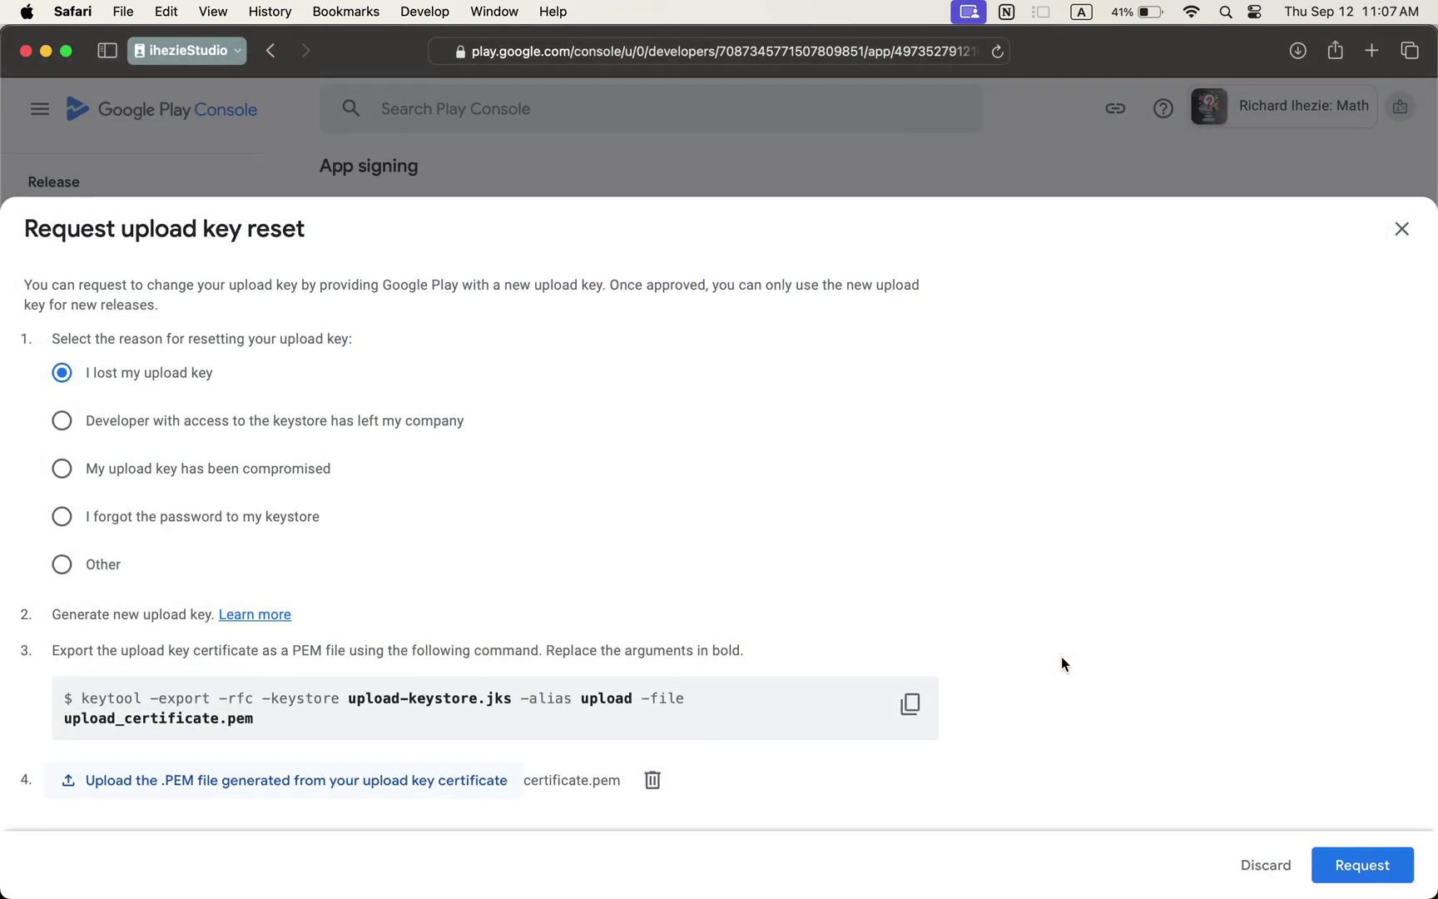
Submit the upload key reset request, check the pending notice, and load Gmail in a new tab.
click(1355, 862)
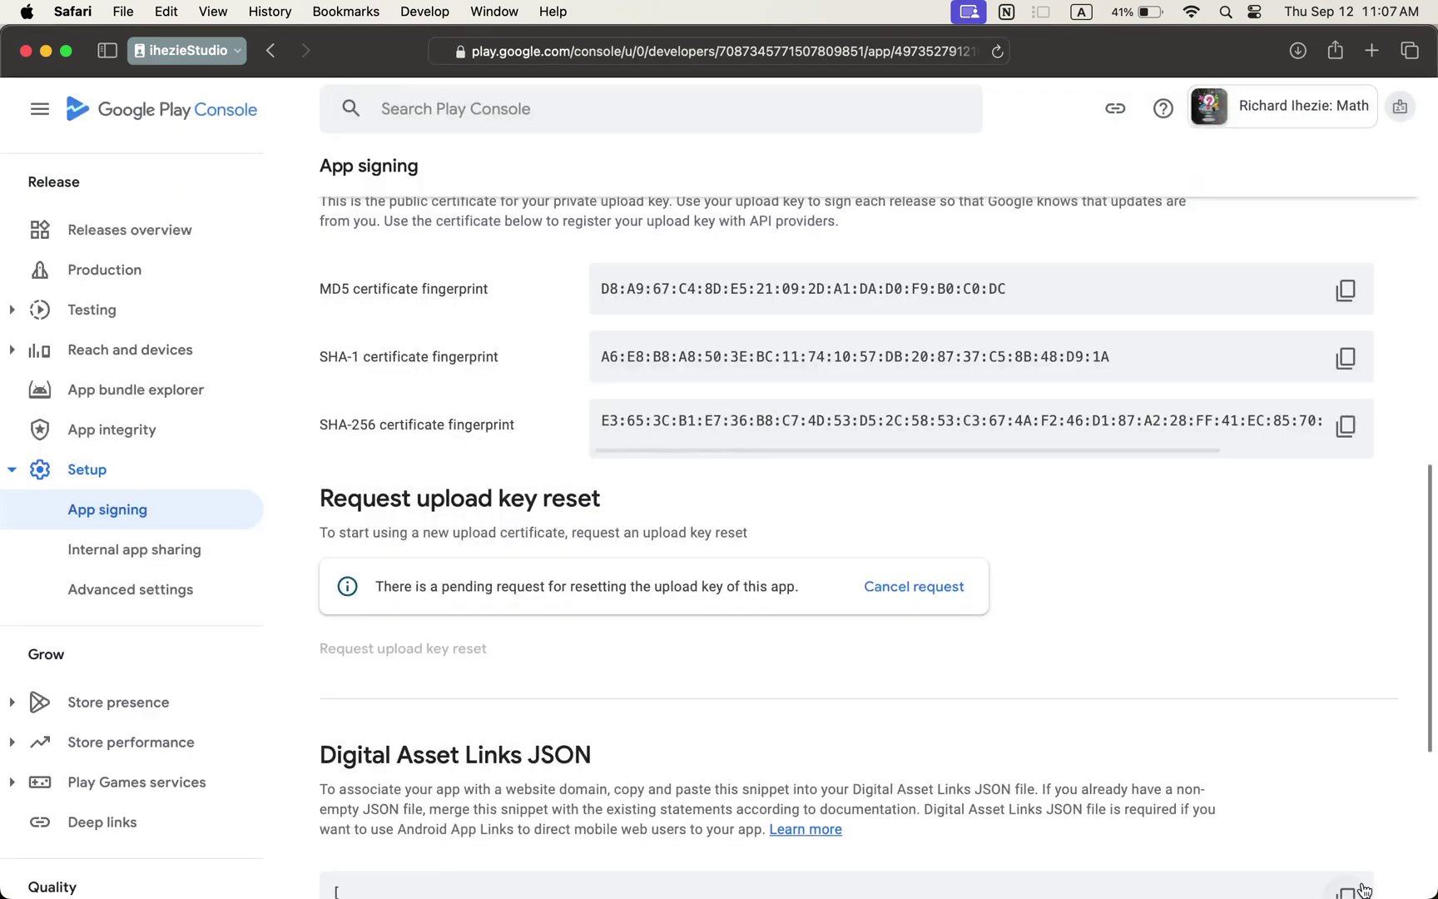
scroll(1227, 565, down, 2)
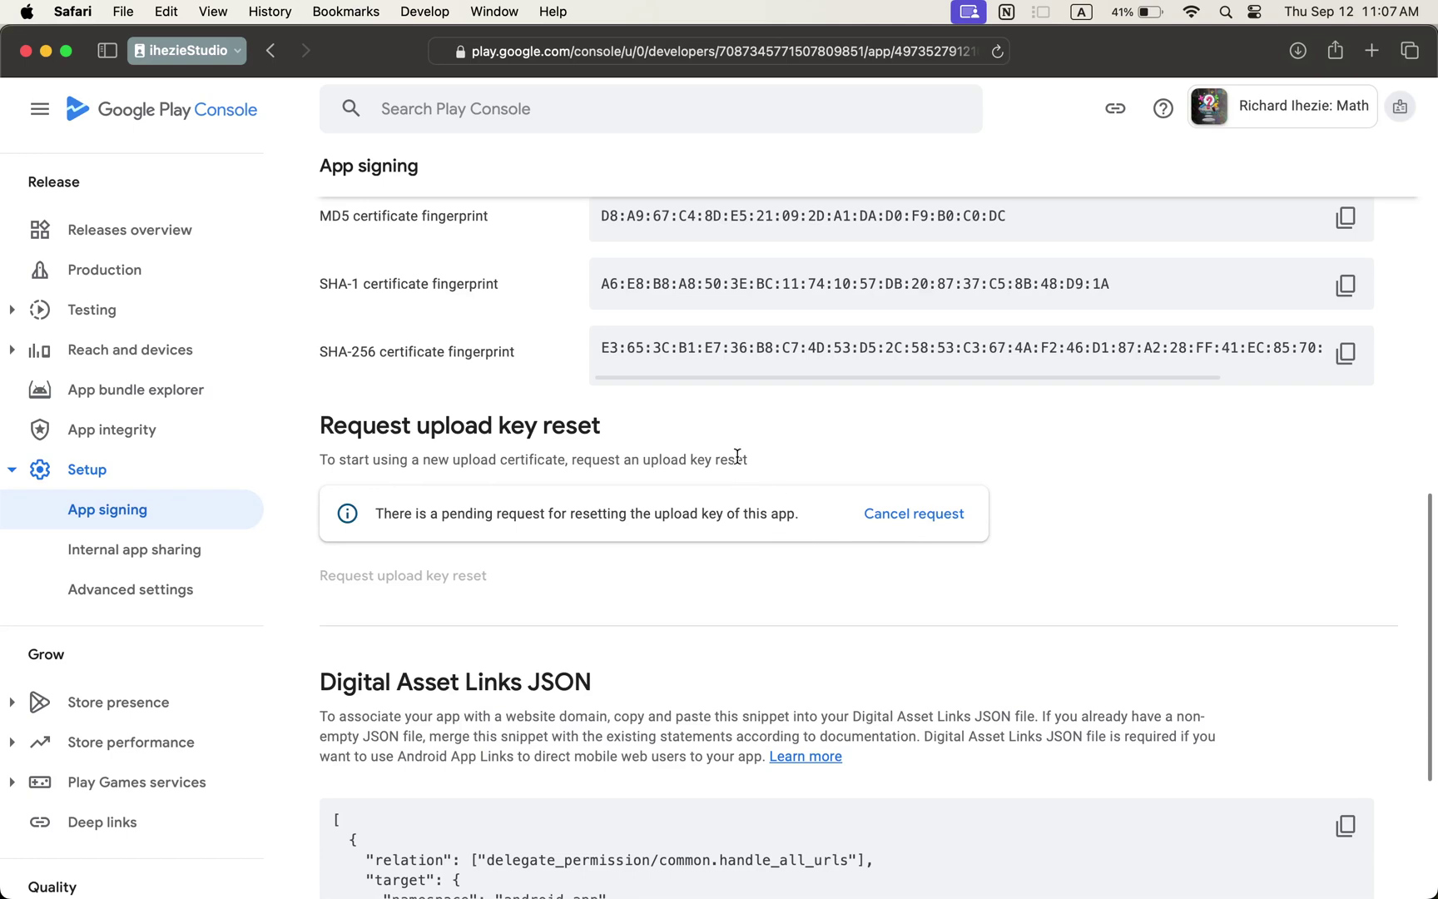
click(1370, 51)
text(mail)
key(Return)
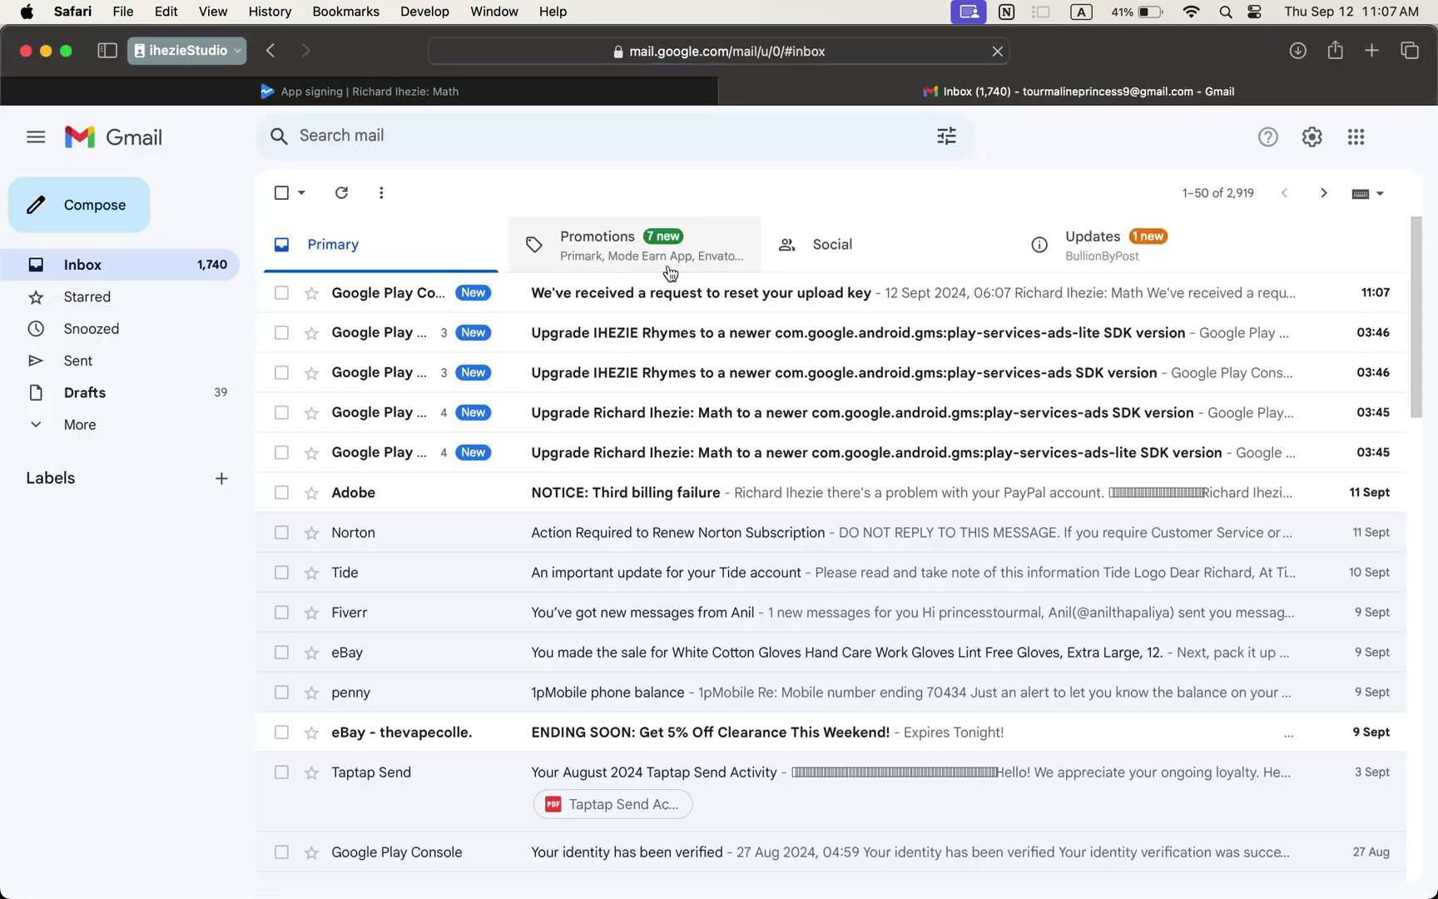
Read the upload key reset confirmation email with its new certificate fingerprints, then return to the inbox.
click(656, 293)
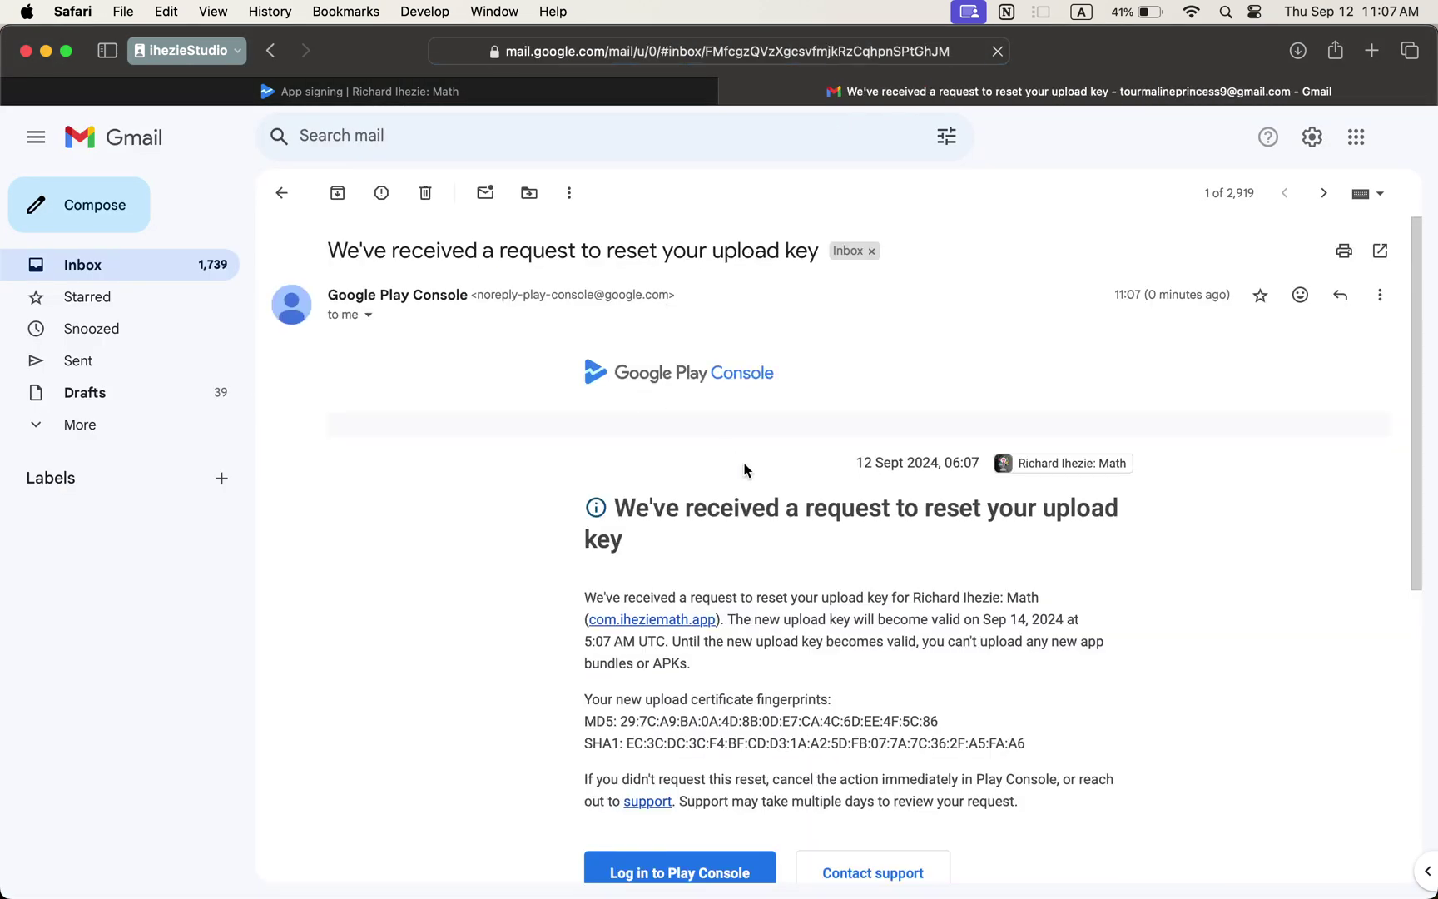
scroll(745, 470, down, 2)
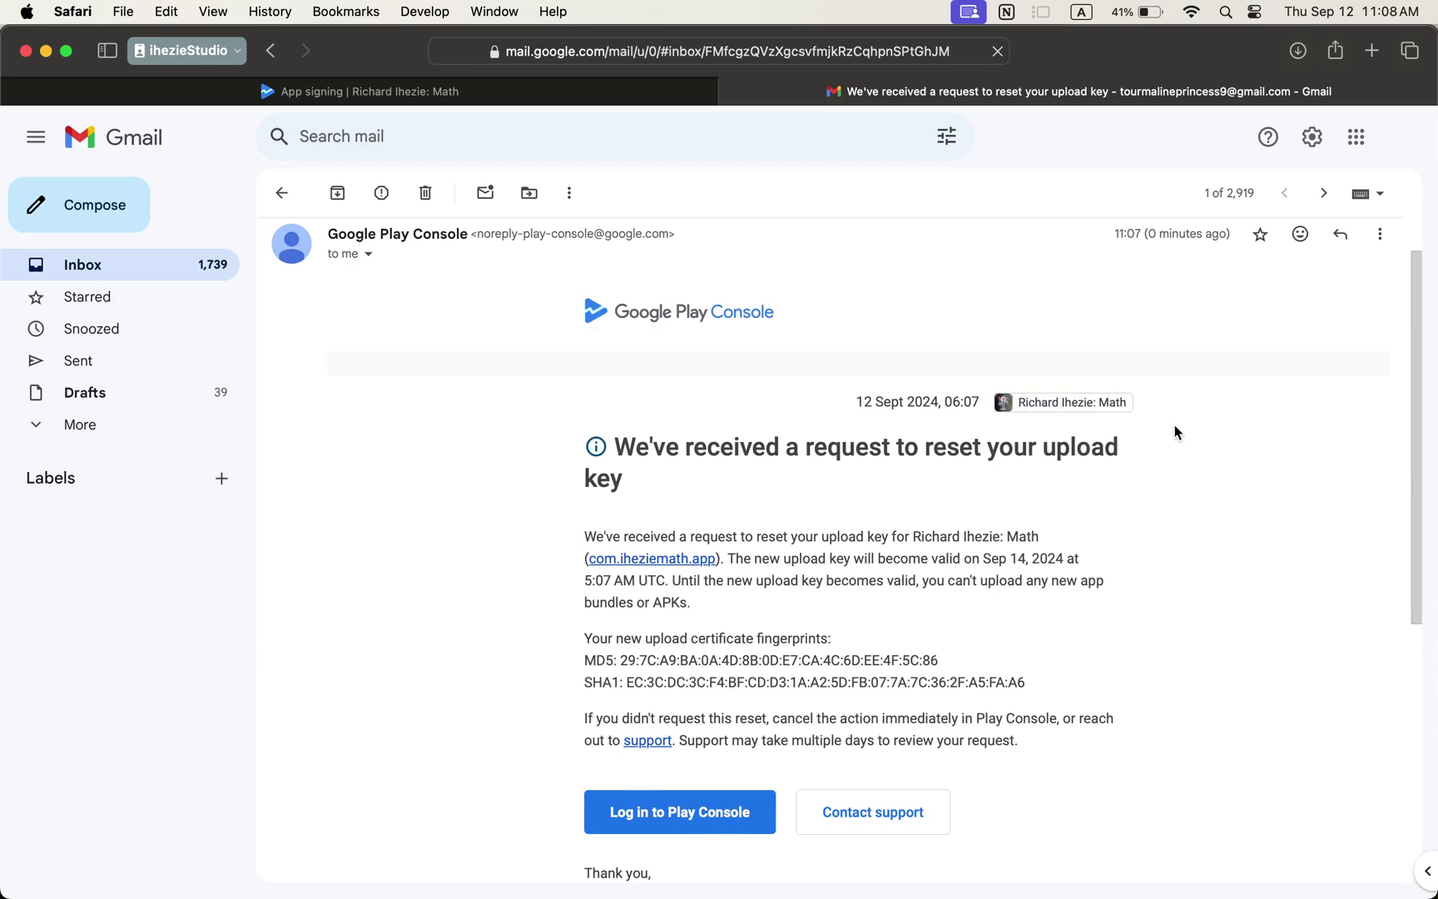
click(287, 208)
Return to the Math app's App signing tab and switch to IHEZIE Preschool Academy's App signing page.
click(342, 95)
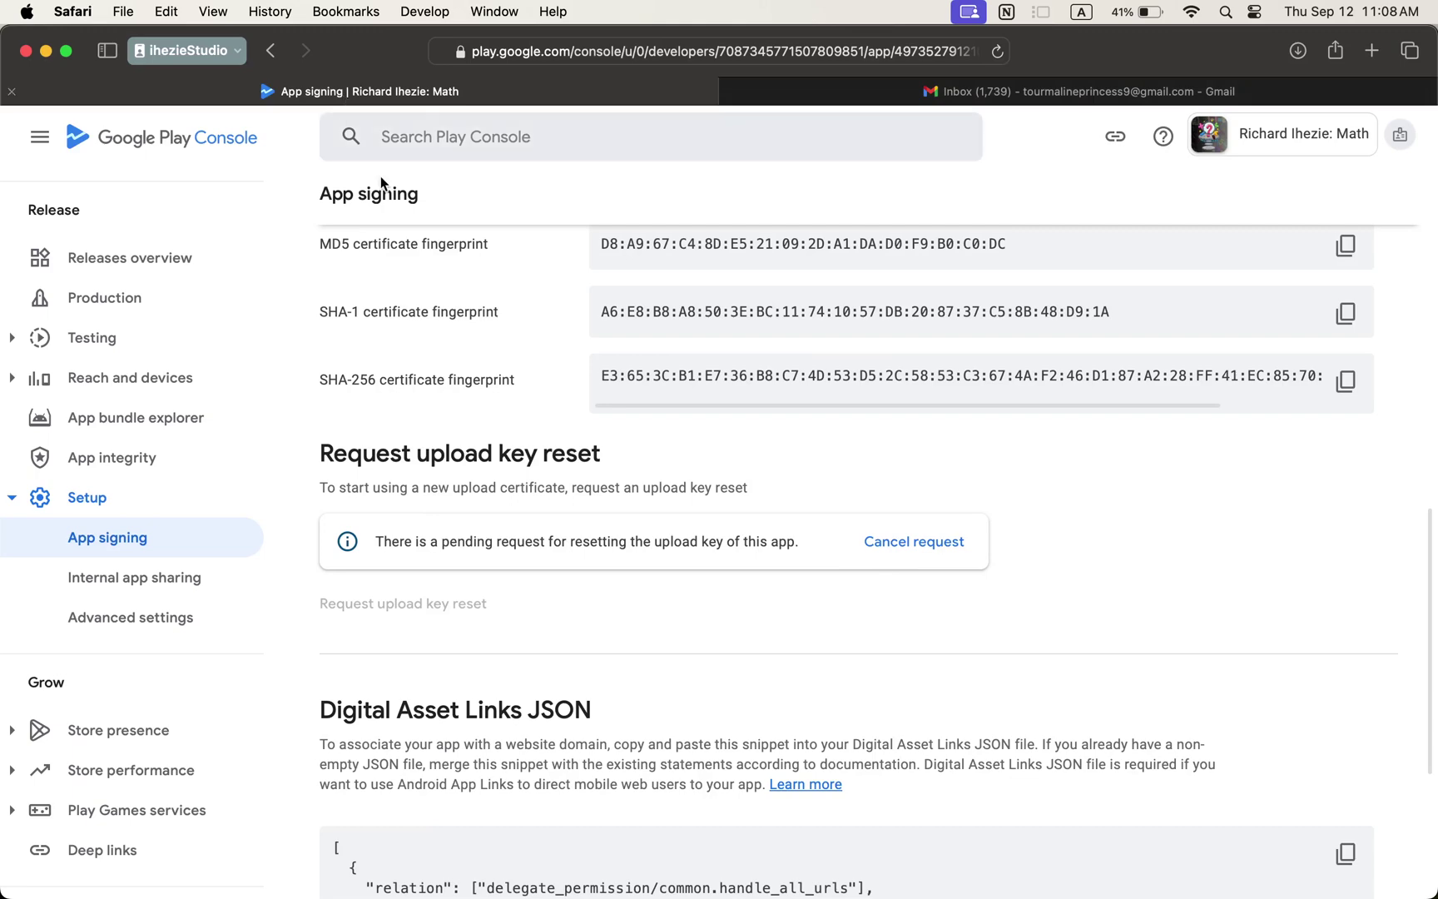
scroll(592, 333, up, 5)
scroll(592, 332, down, 5)
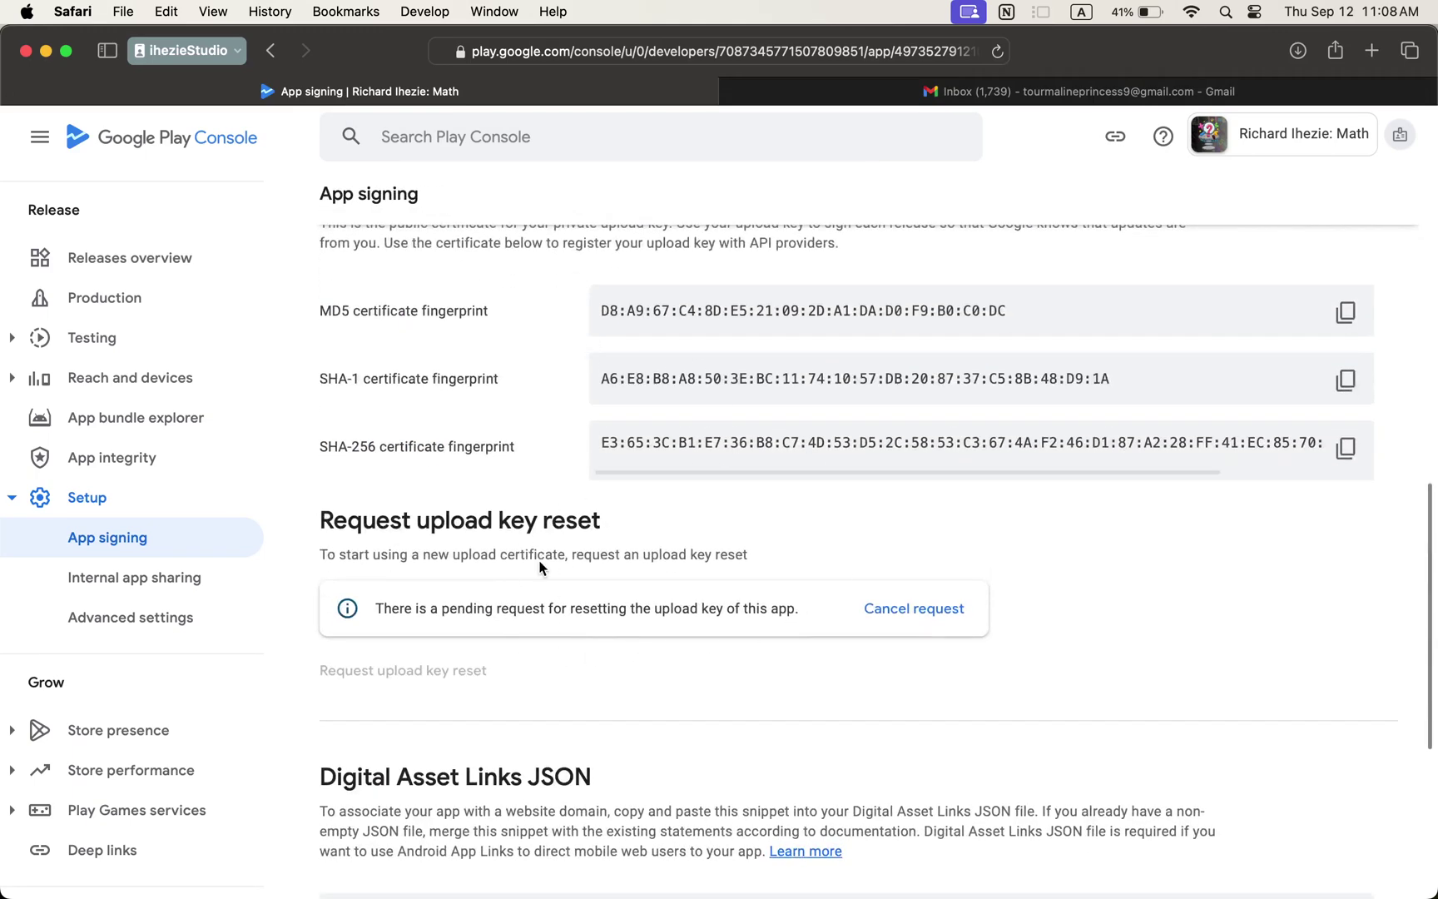
click(1329, 145)
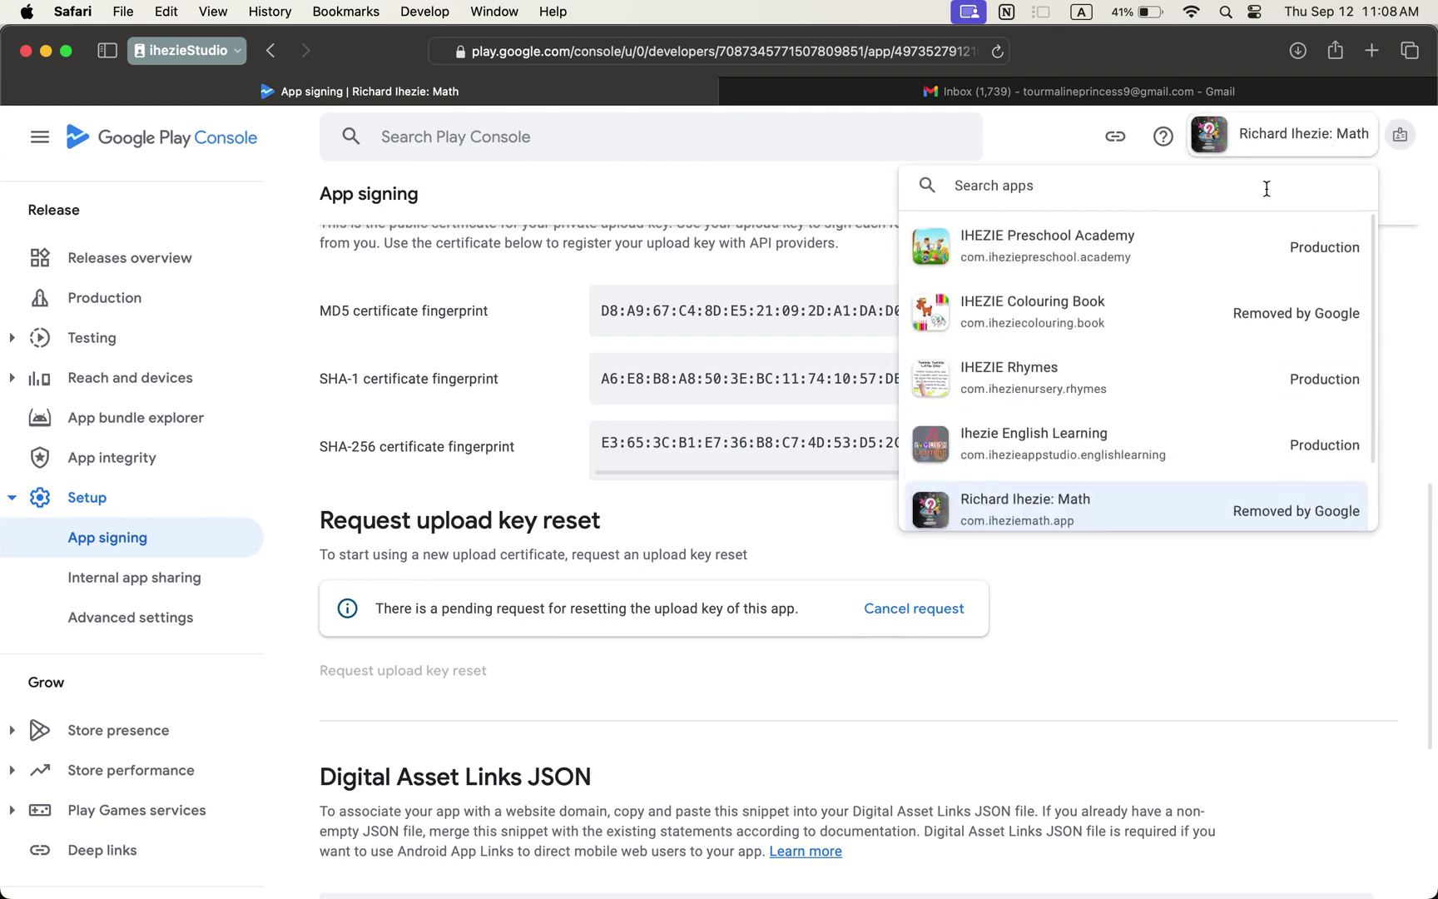
click(1195, 245)
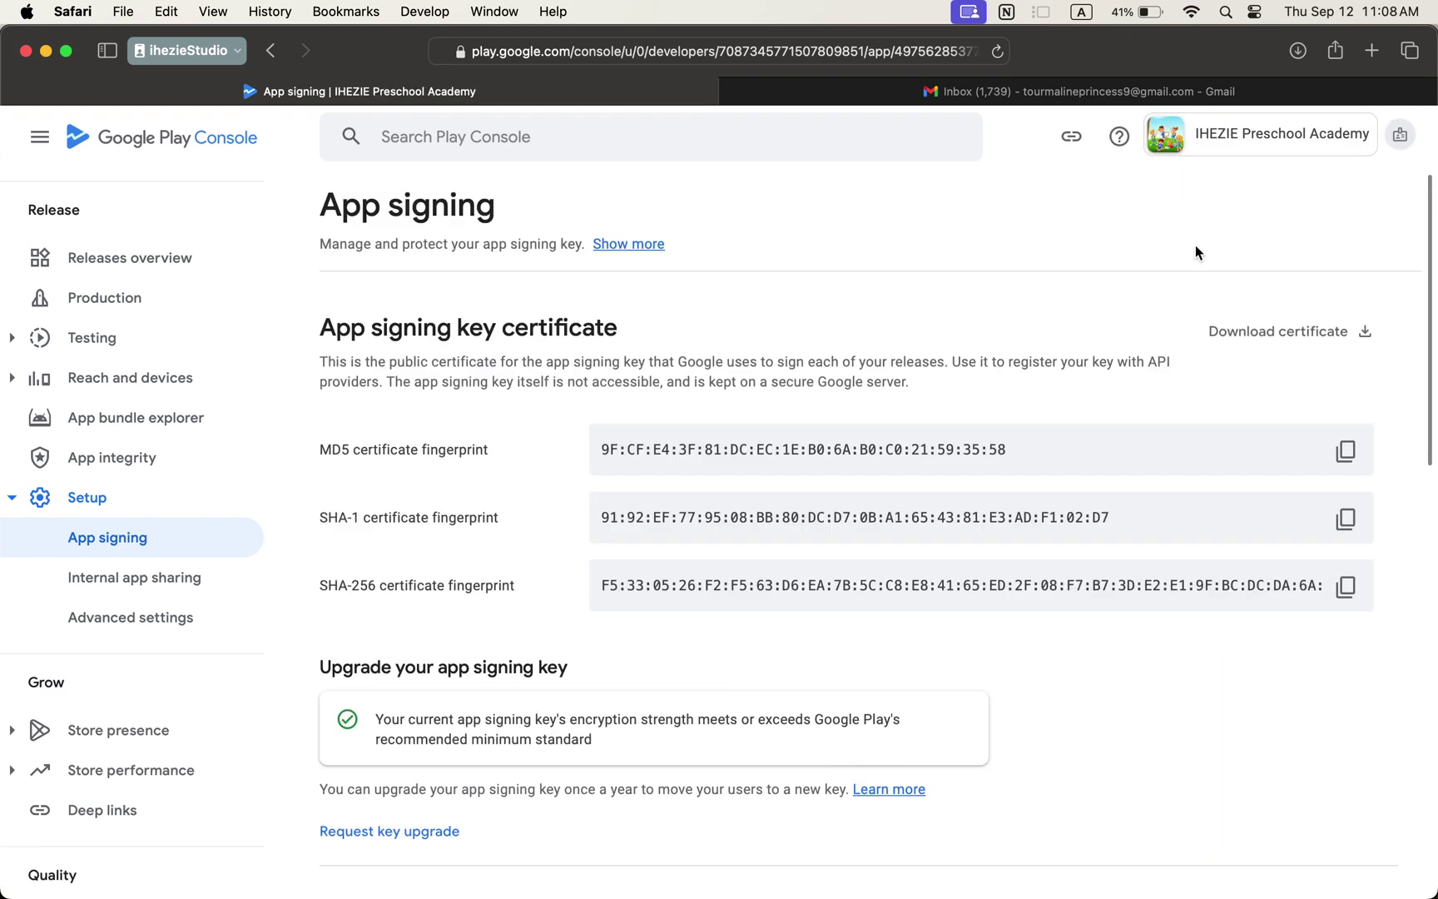
scroll(842, 582, down, 10)
scroll(842, 575, down, 2)
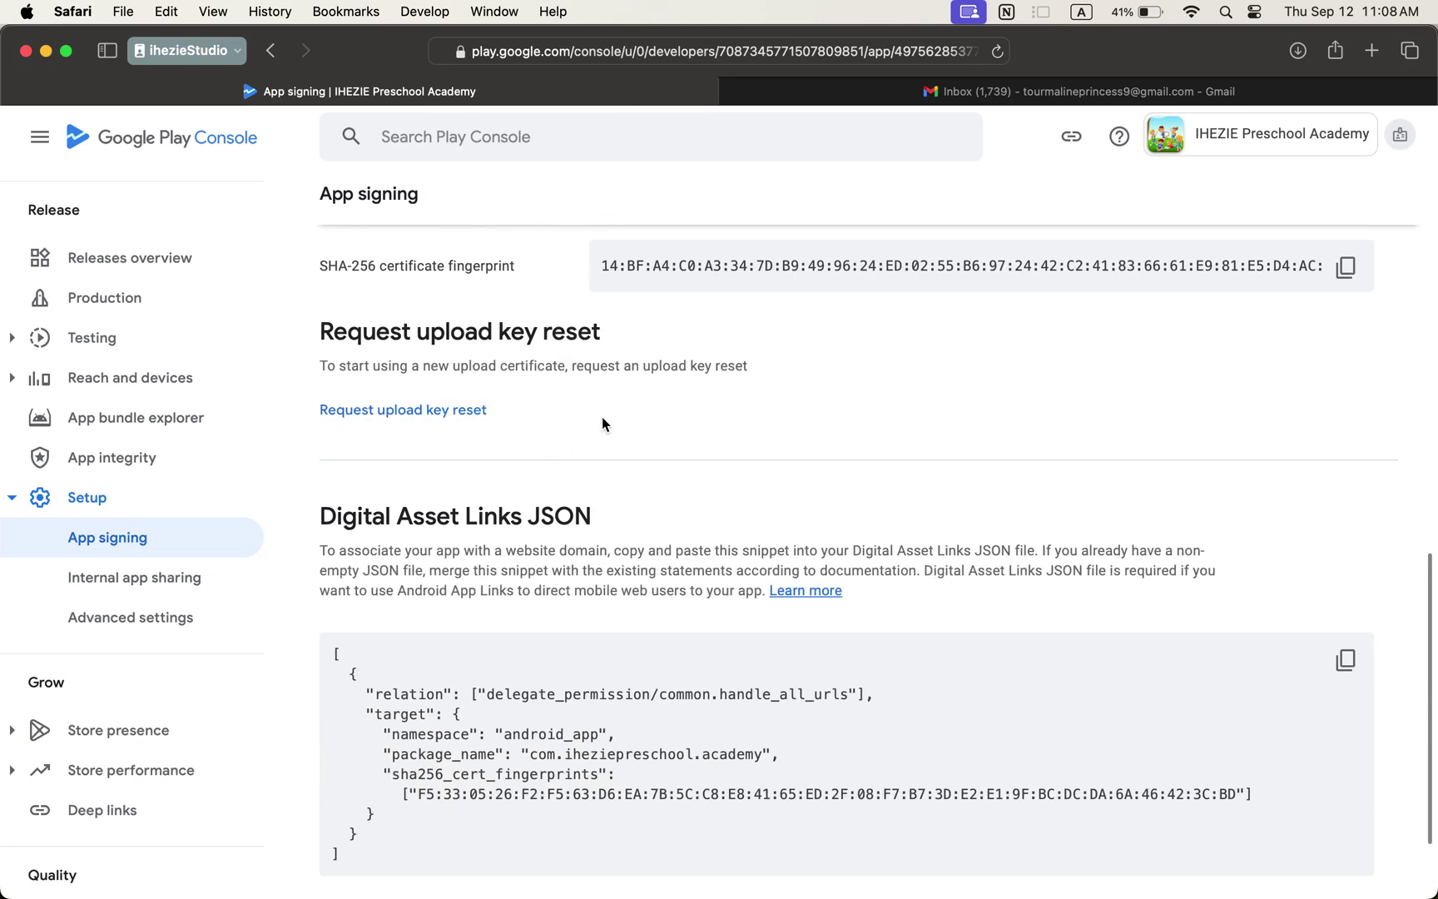
scroll(603, 416, up, 10)
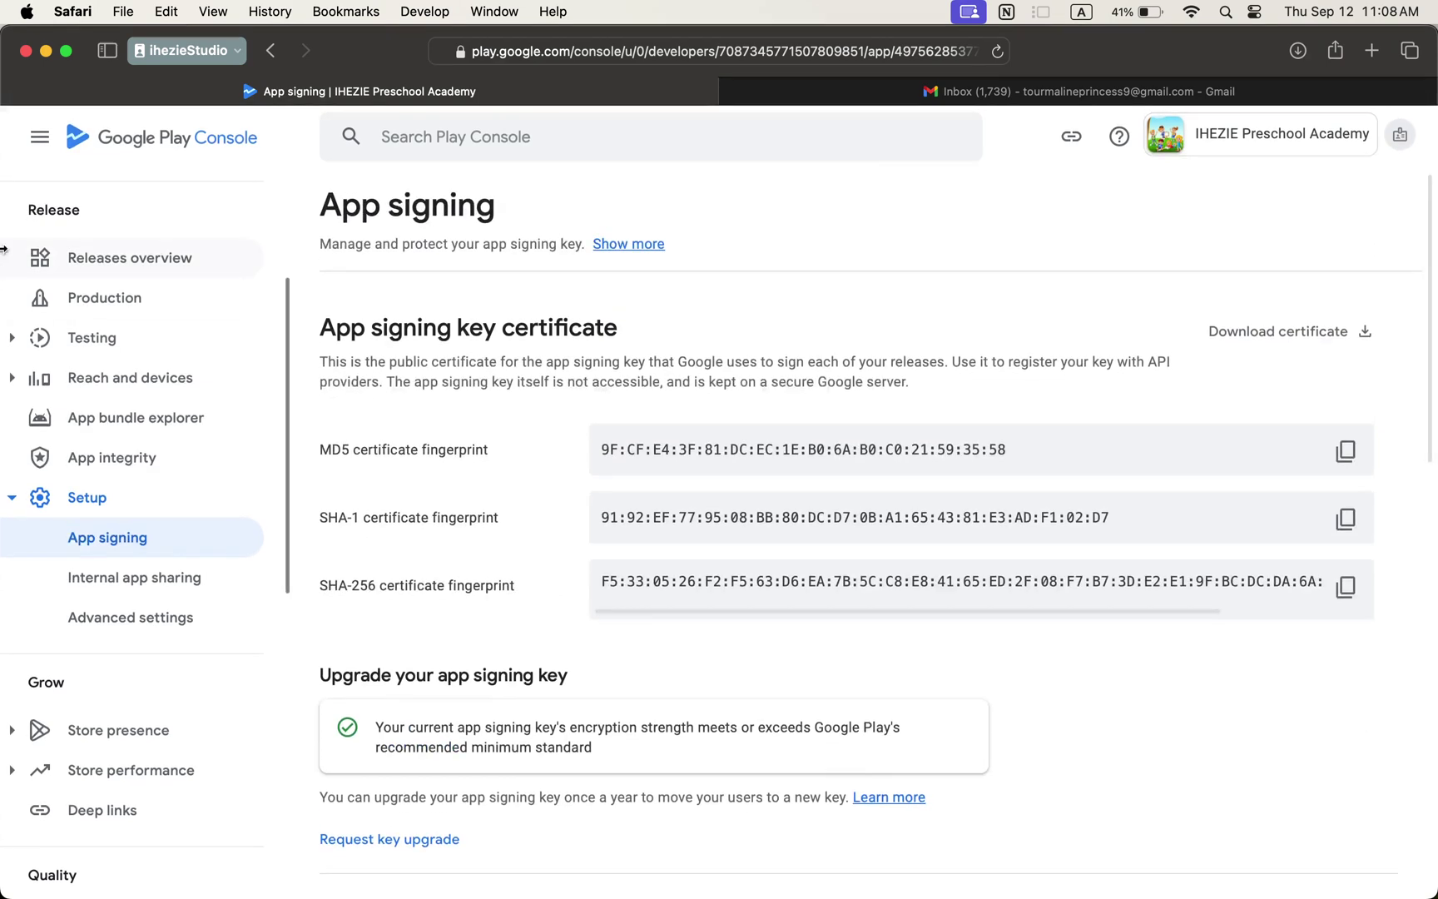
scroll(209, 300, up, 4)
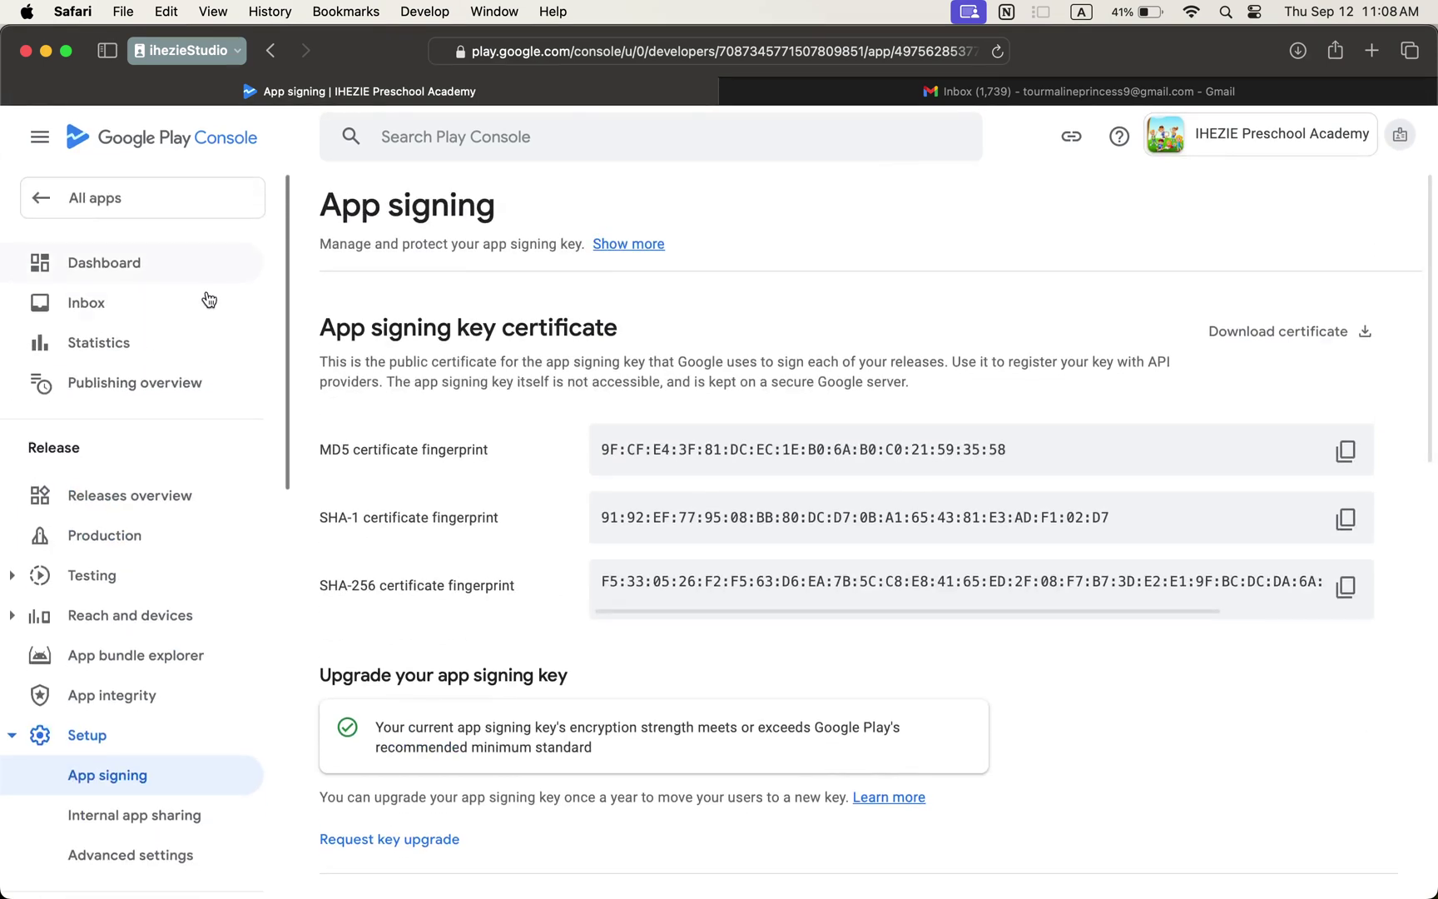
From IHEZIE Preschool Academy's Production track, start creating a new release.
click(127, 530)
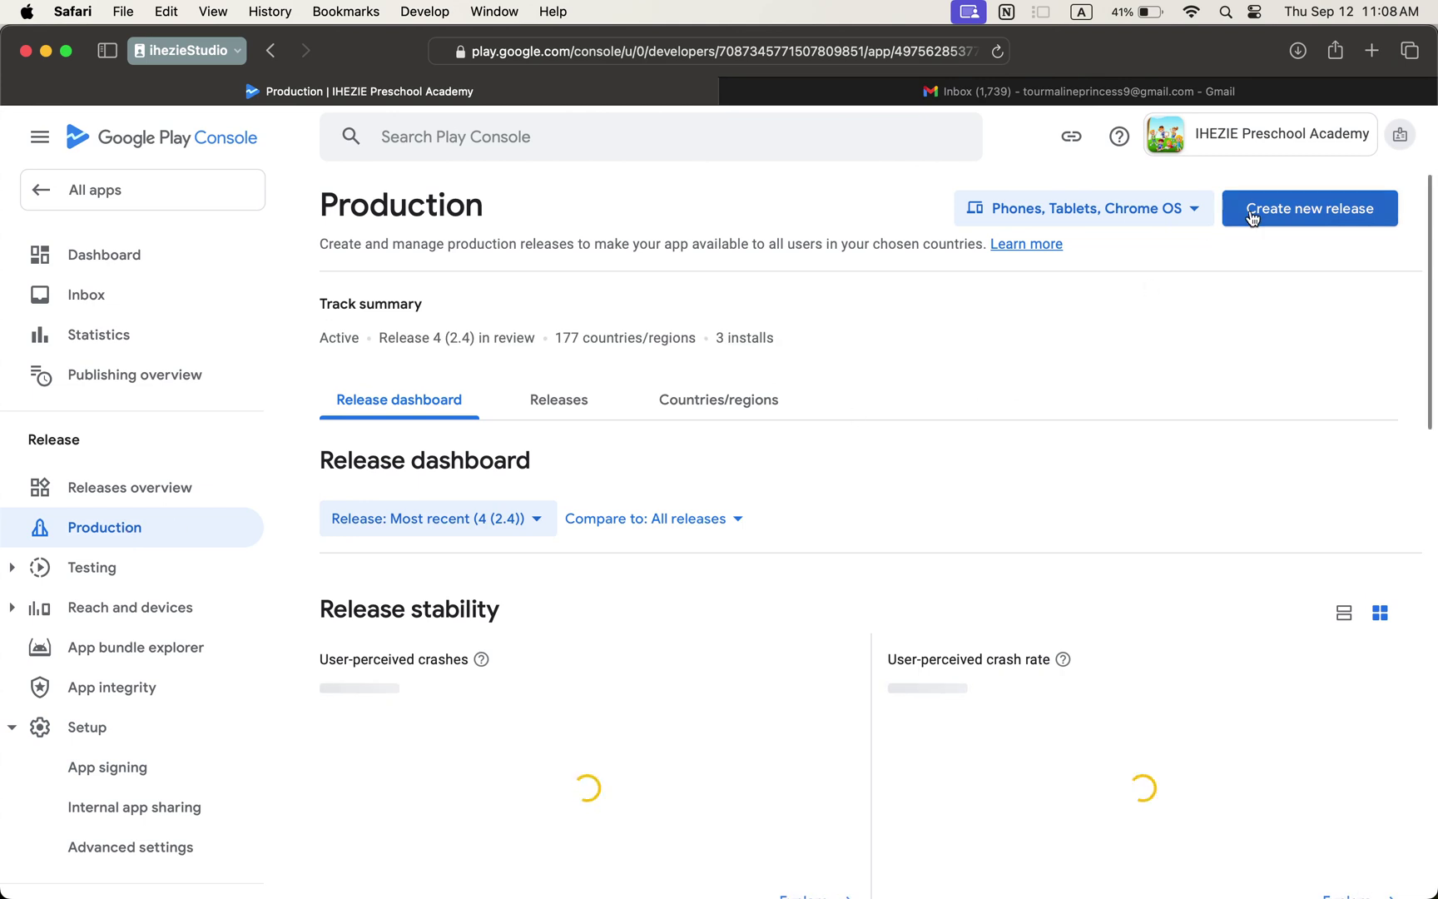
click(1261, 214)
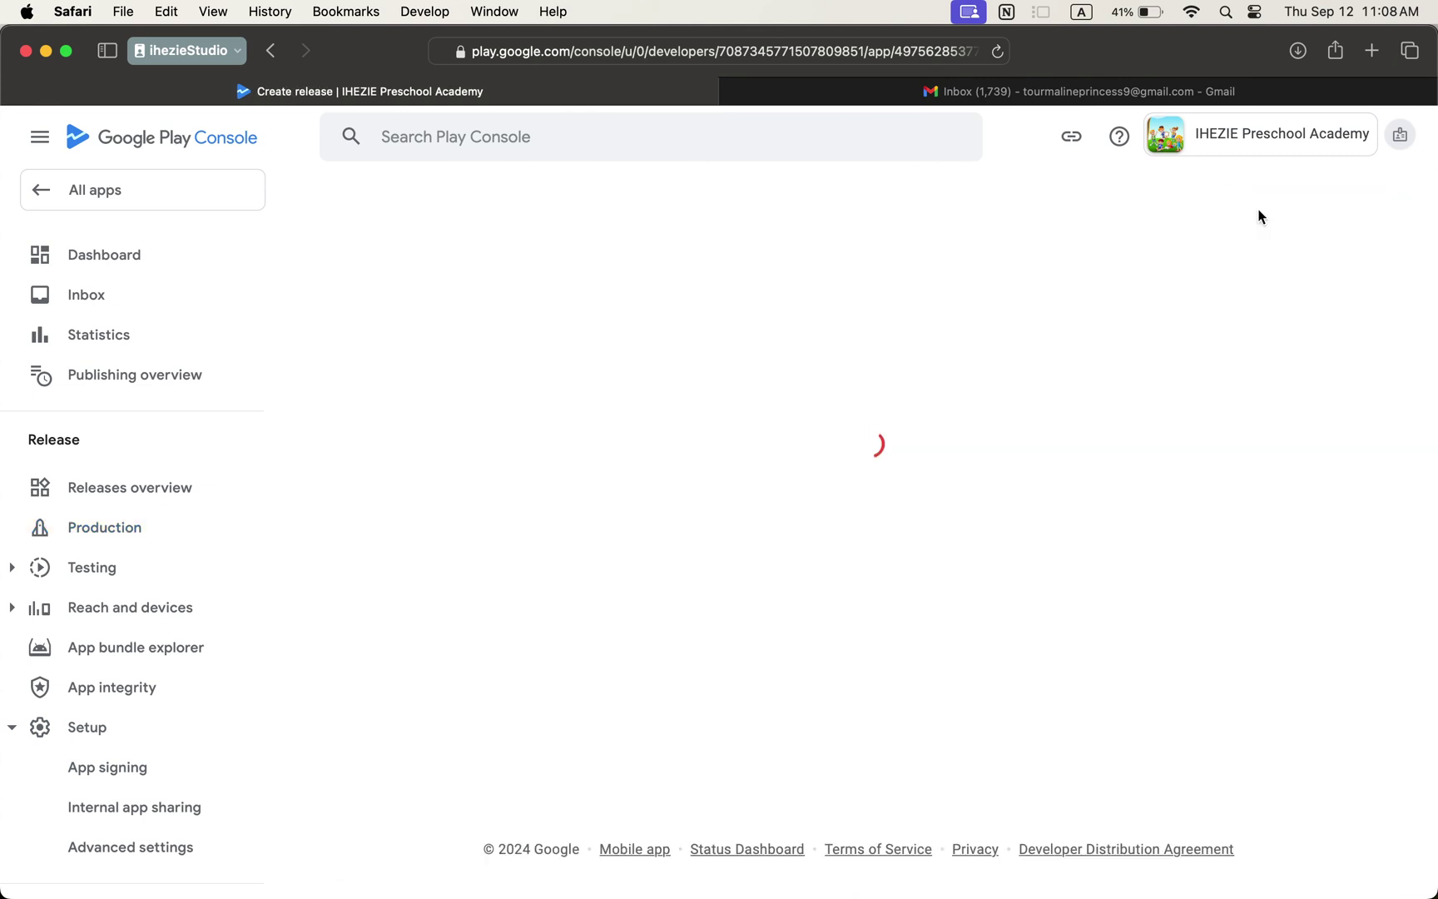